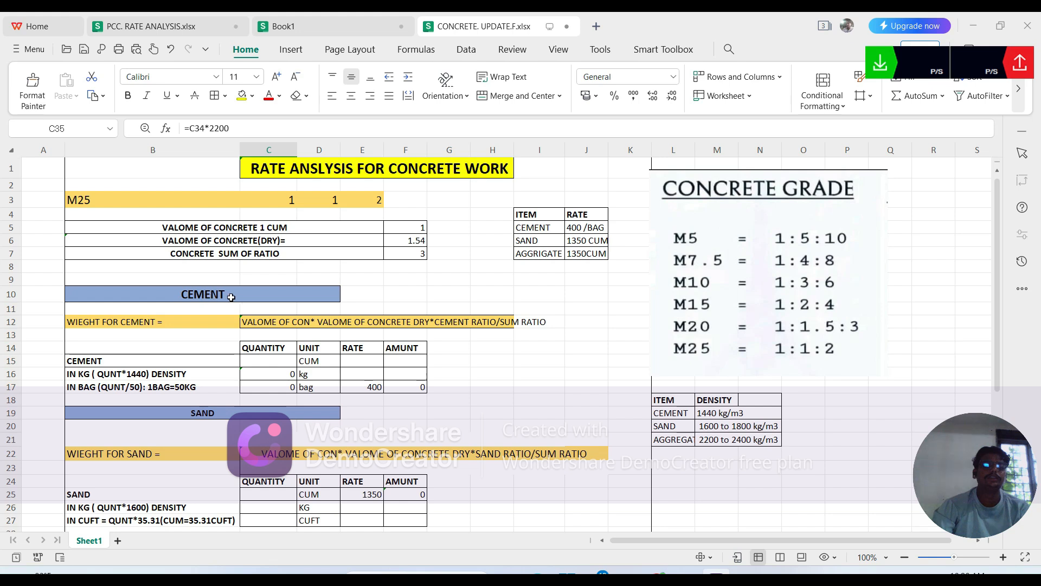
- Look over the cement, sand and aggregate sections and the total cost row of the concrete rate analysis sheet
scroll(216, 391, down, 3)
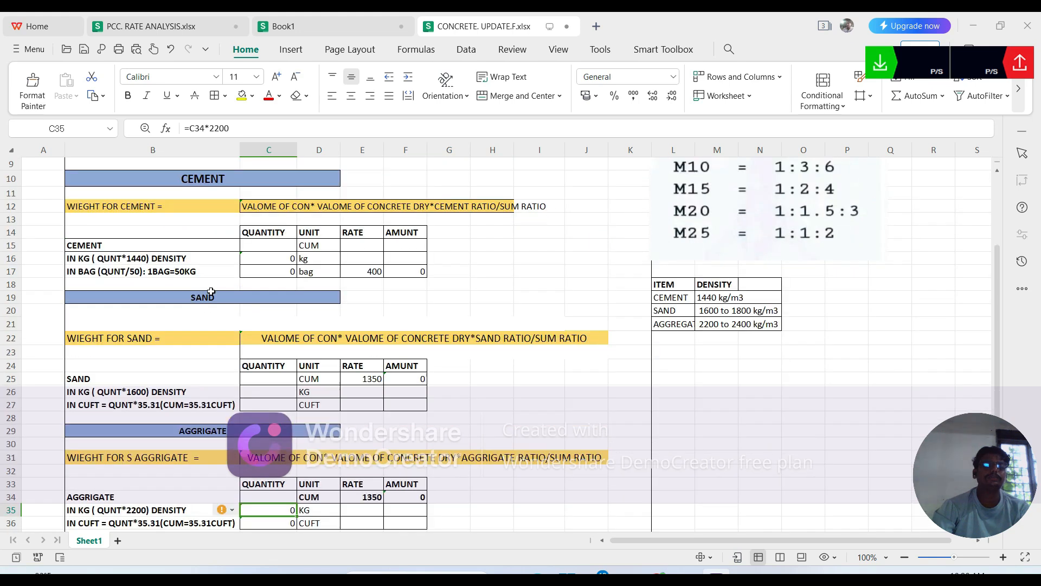
scroll(217, 404, down, 2)
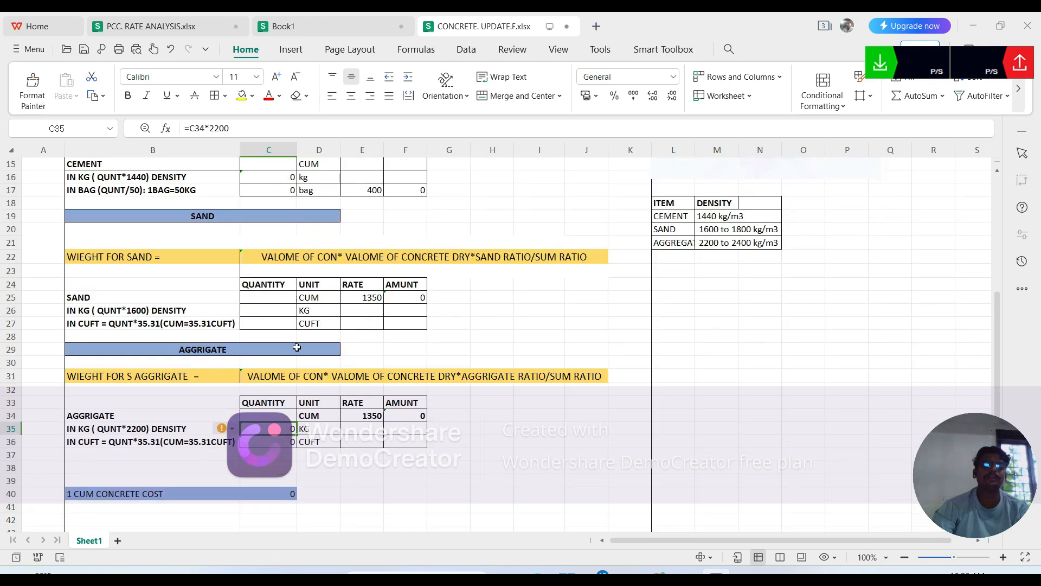
scroll(222, 409, up, 5)
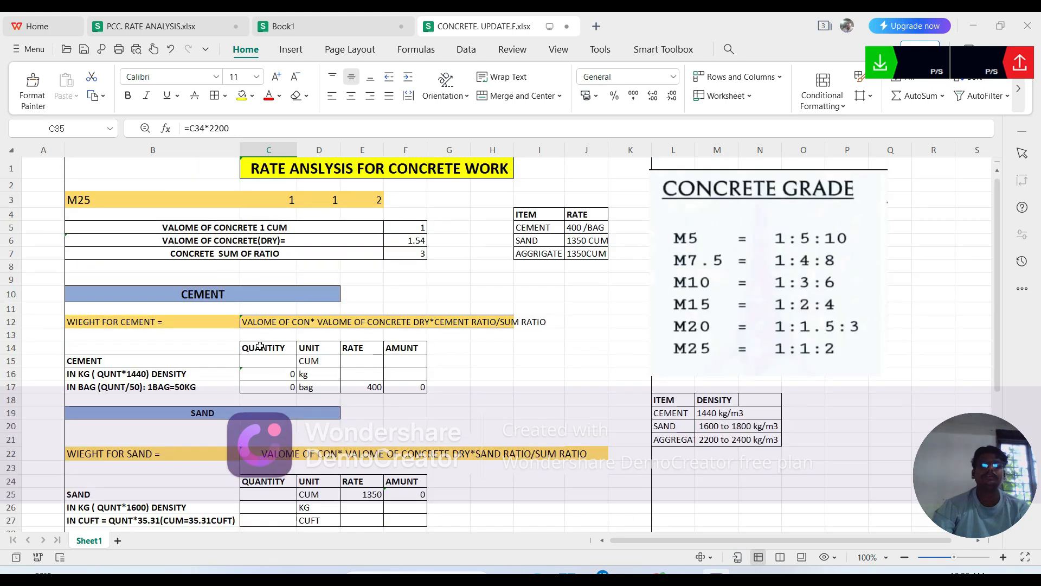
scroll(339, 305, down, 3)
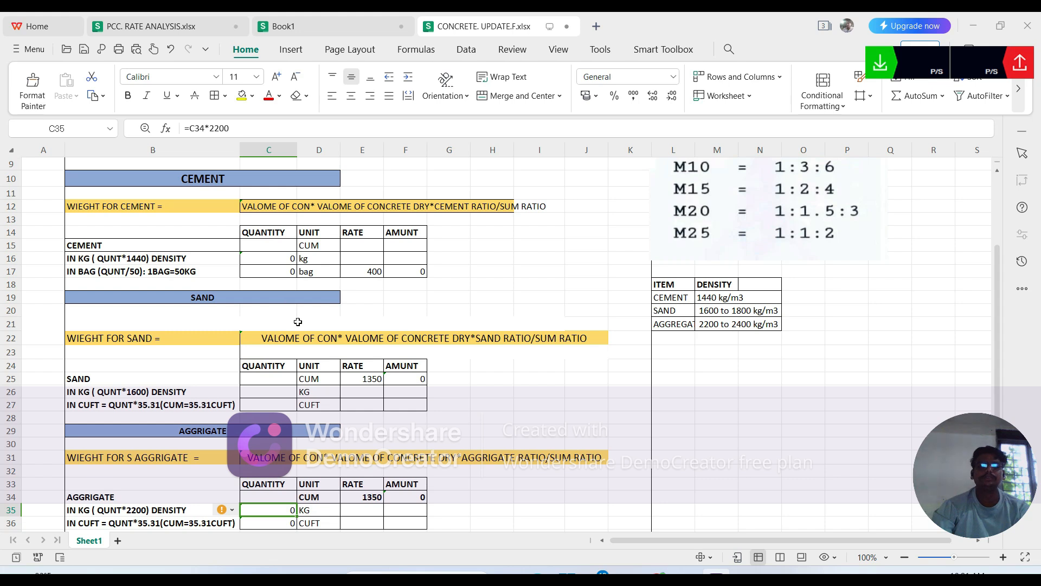
scroll(297, 322, up, 3)
scroll(342, 370, down, 2)
scroll(235, 212, up, 2)
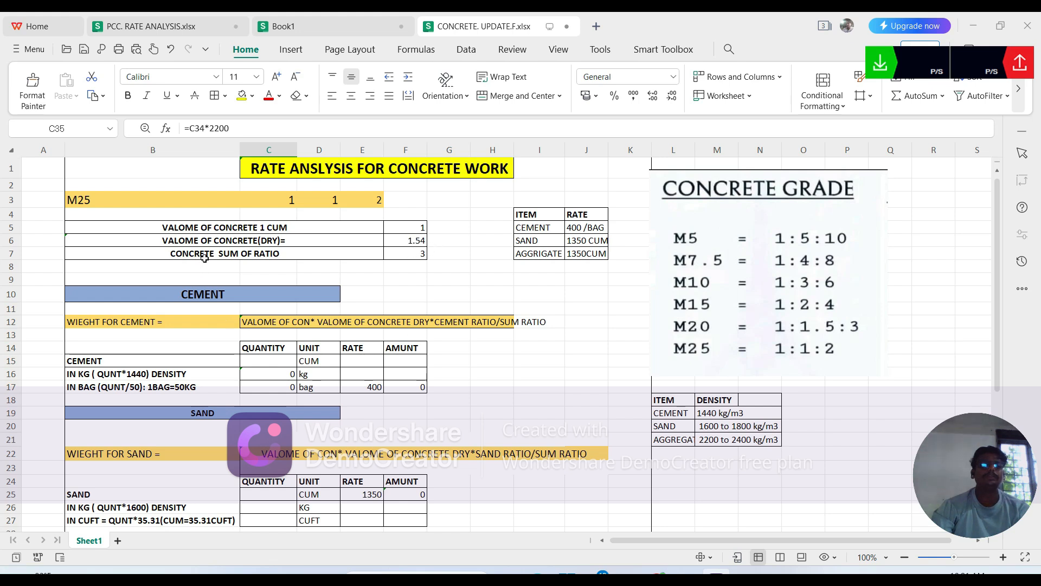
- Set the concrete sum of ratio in F7 to 4
click(417, 254)
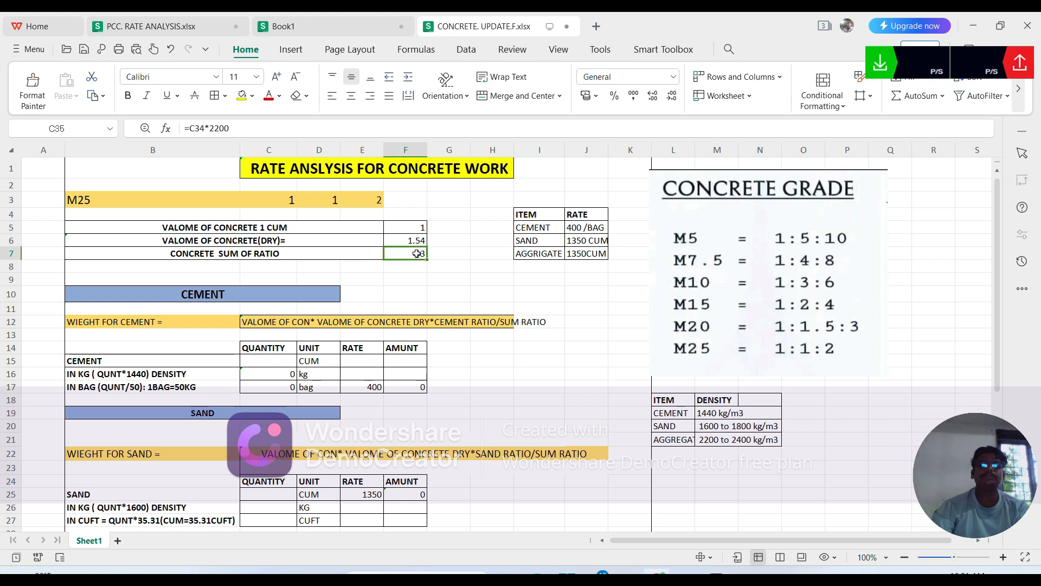
key(BackSpace)
text(4)
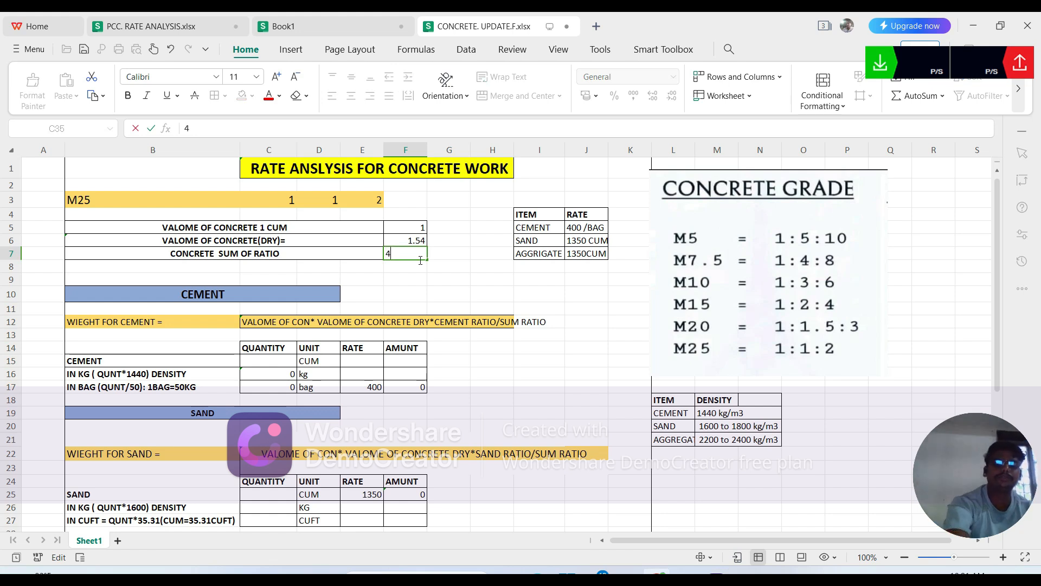
key(Return)
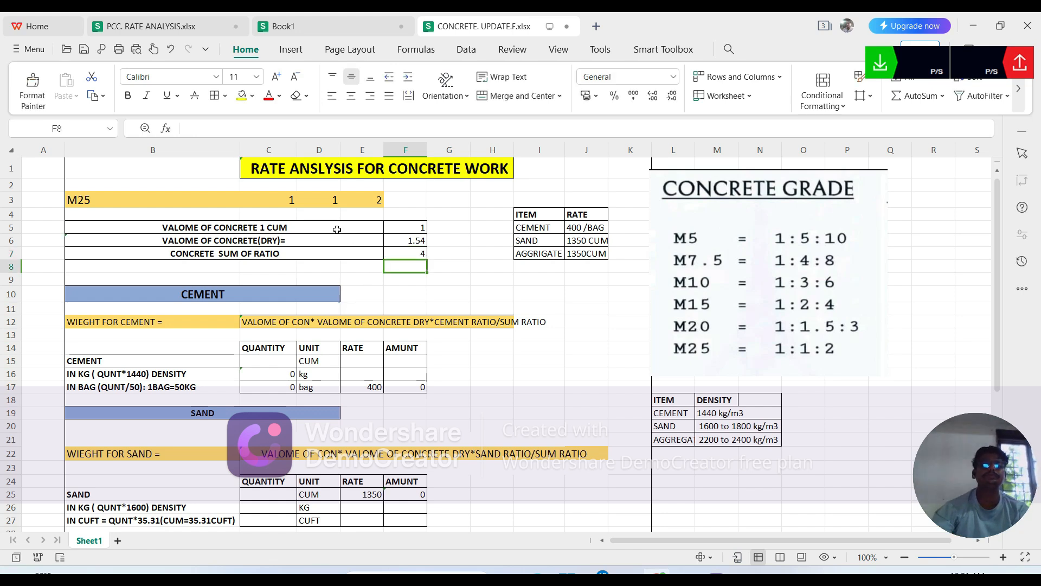
- Calculate the cement quantity in cubic metres in C15 with the formula =F5*F6*C3/F7
scroll(263, 287, down, 1)
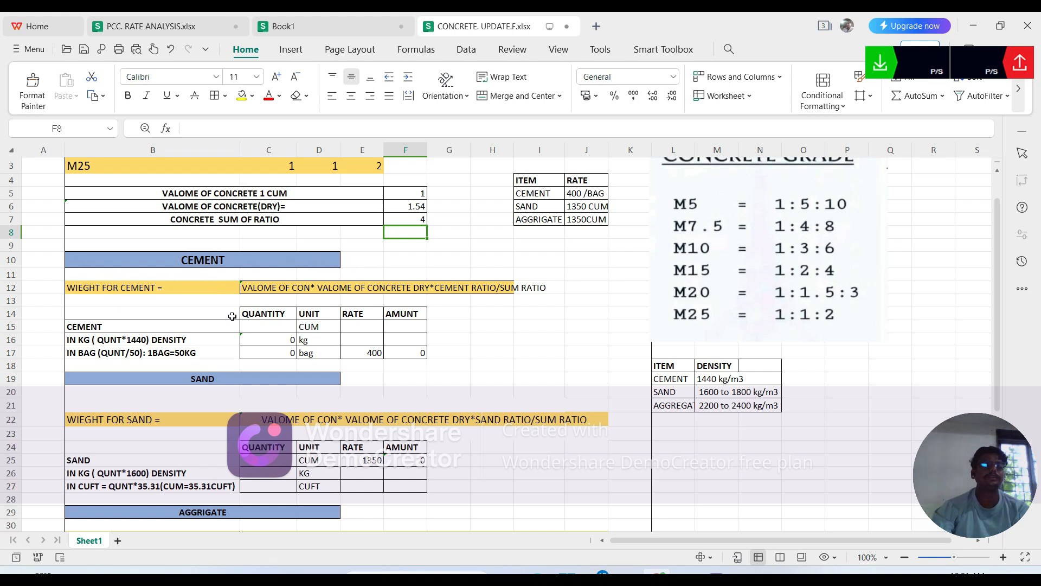
scroll(126, 310, down, 1)
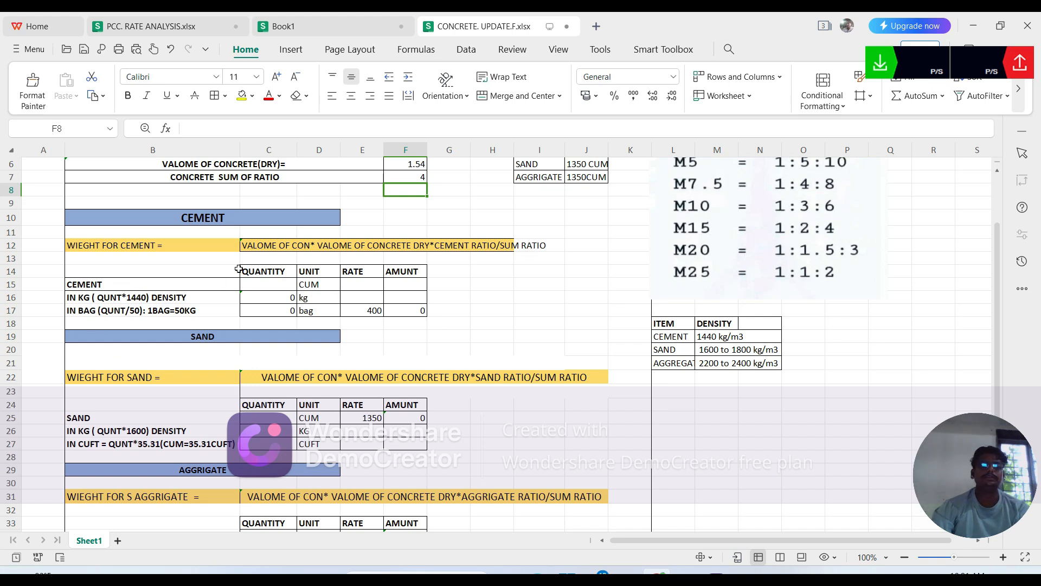
click(265, 287)
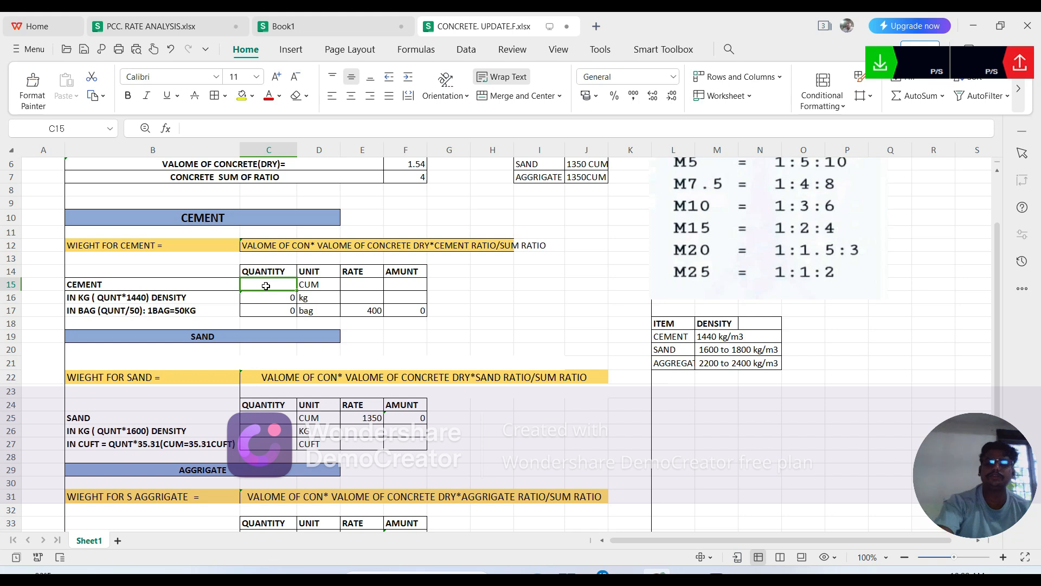
text(=)
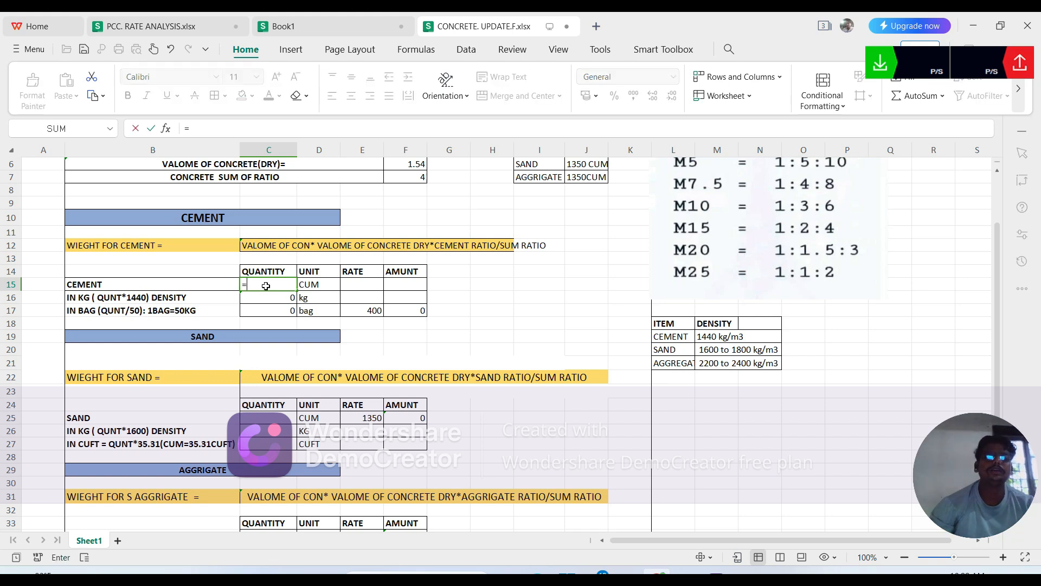
scroll(312, 245, up, 2)
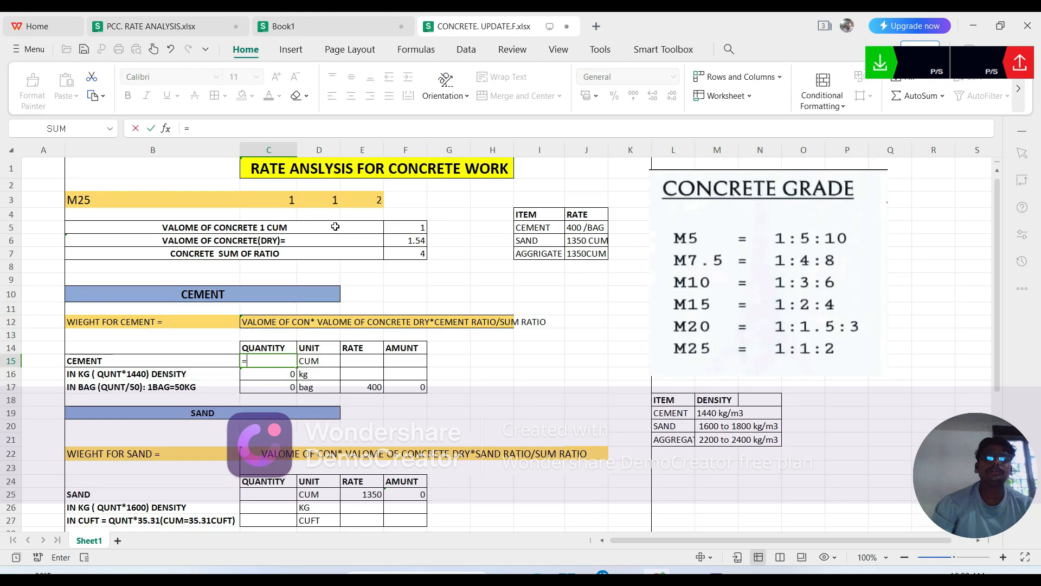
click(416, 227)
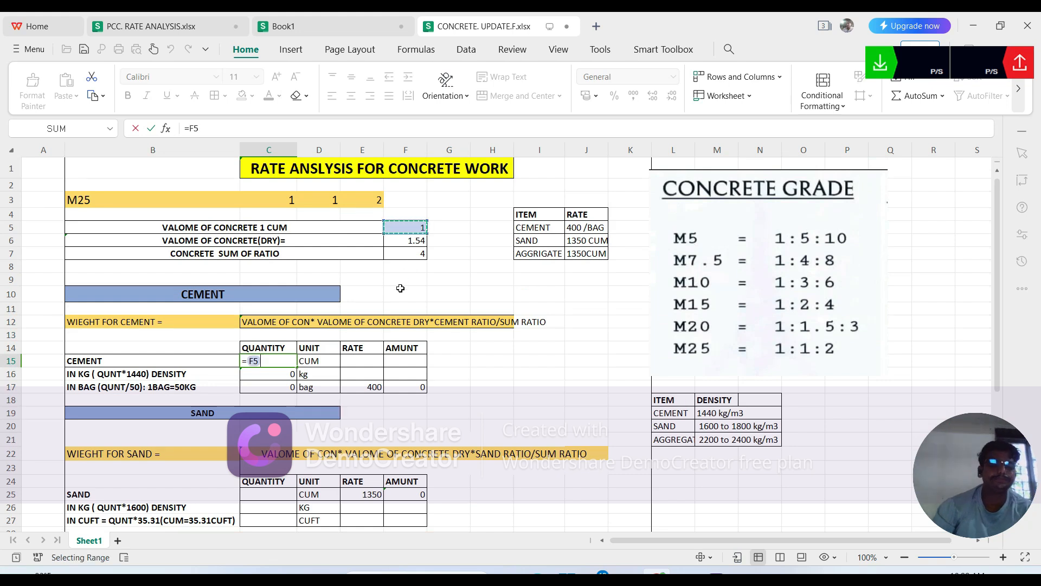
text(*)
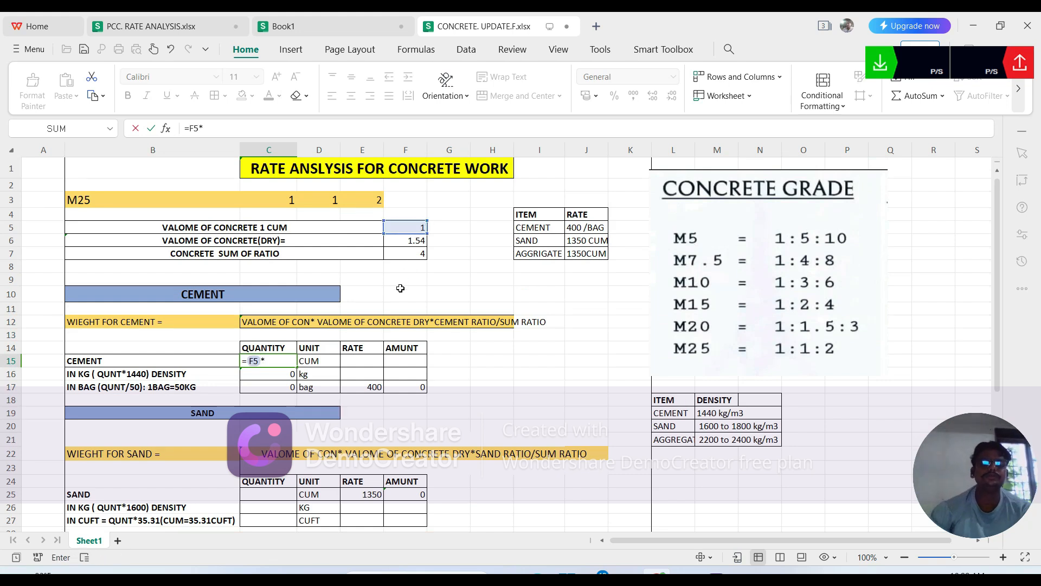
click(415, 241)
text(*)
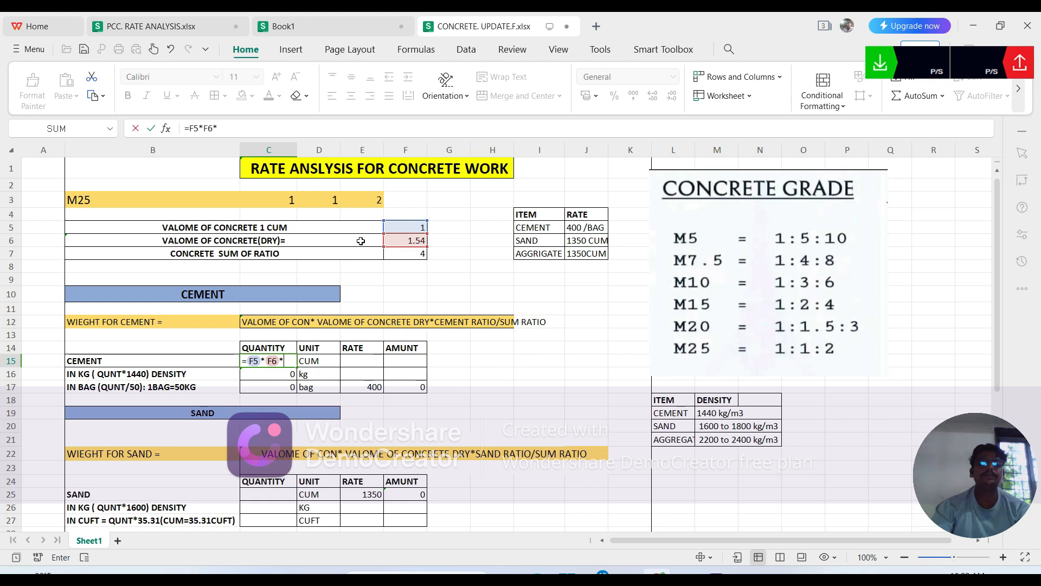
click(286, 202)
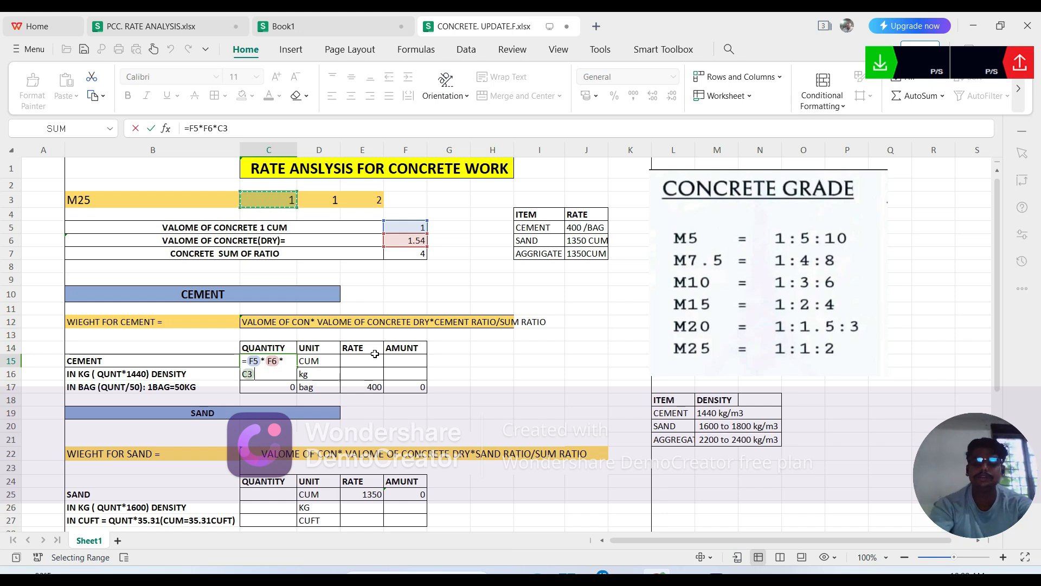
text(/)
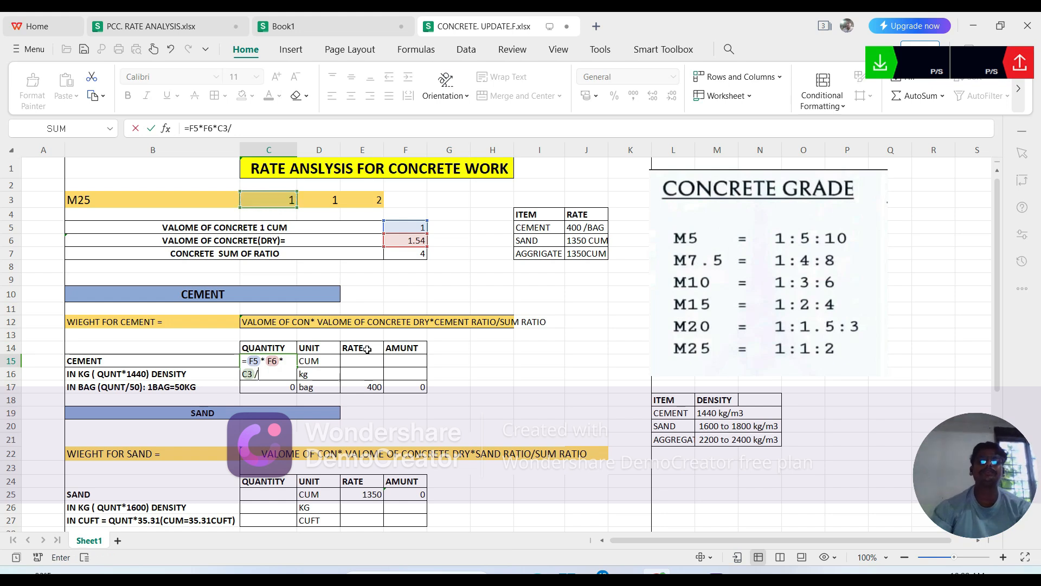
click(413, 255)
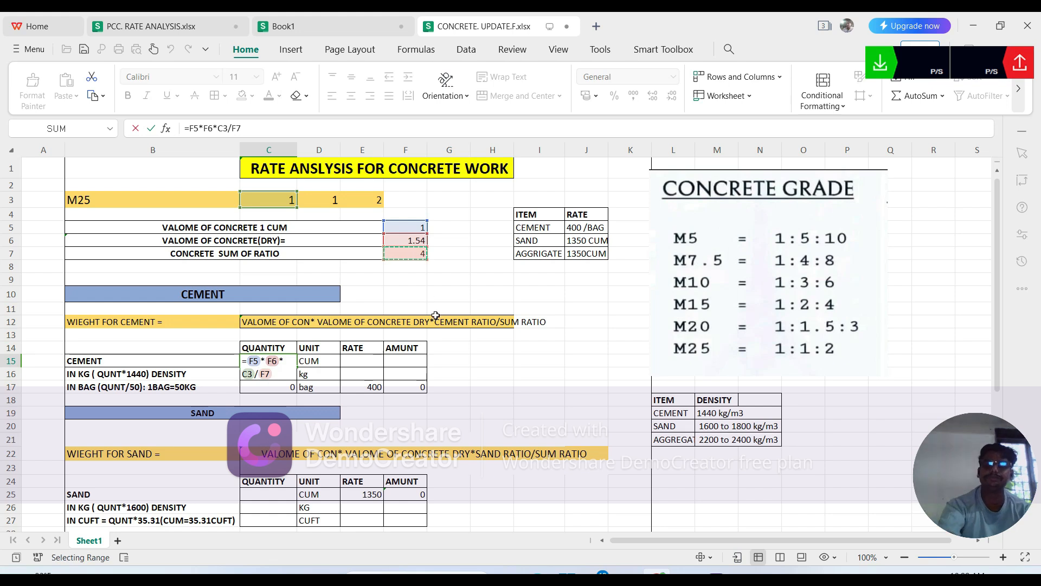
key(Return)
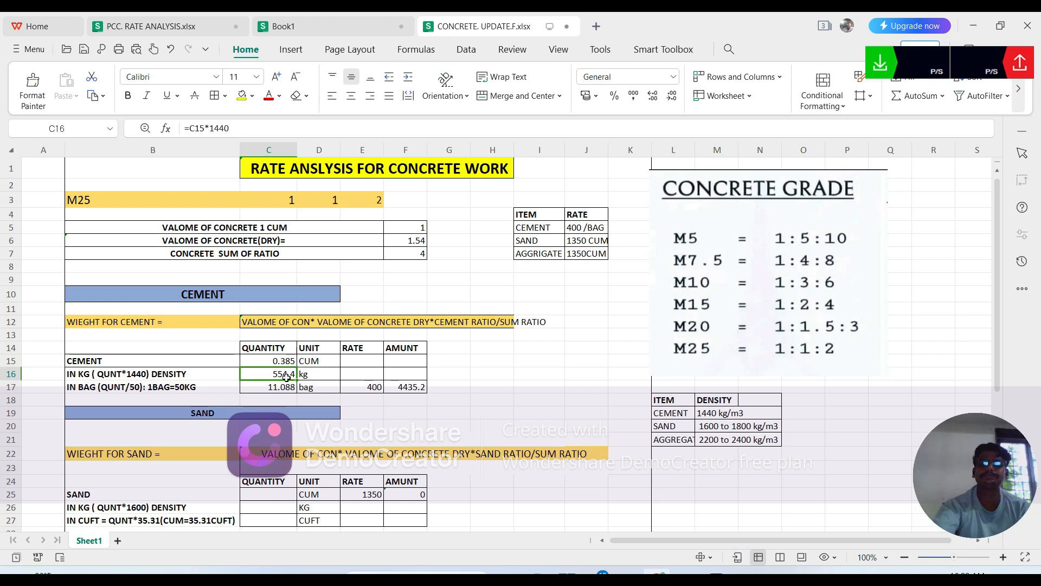
- Clear the cement weight in kg in C16 and re-enter it as the formula =C15*1440
key(BackSpace)
key(Return)
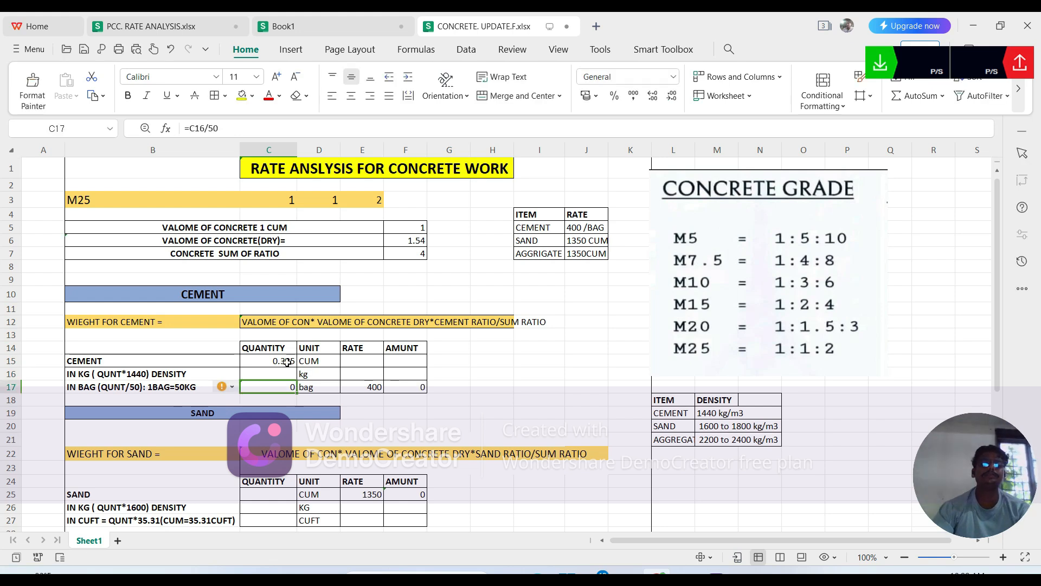
click(326, 362)
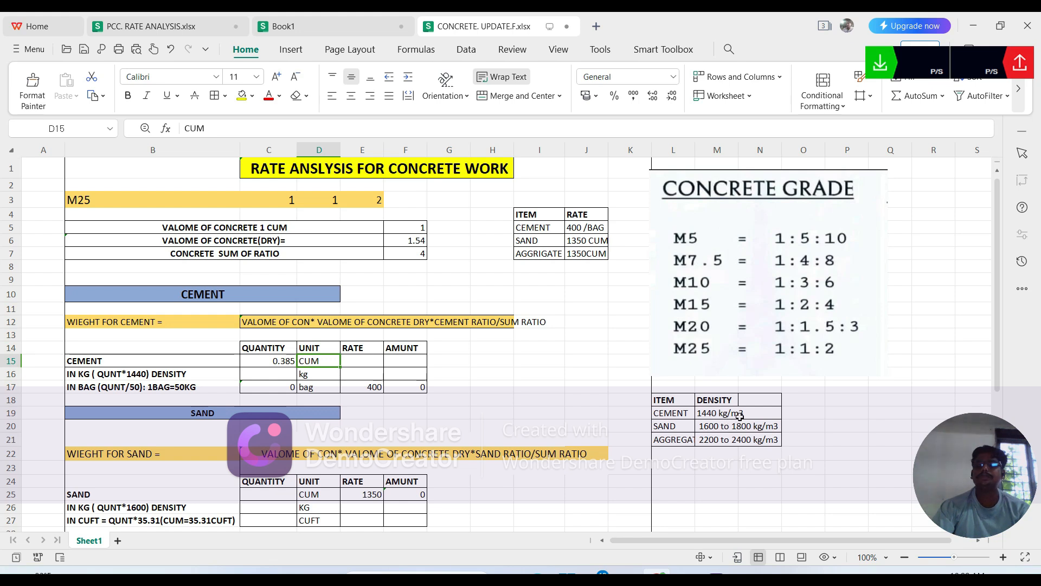
click(276, 373)
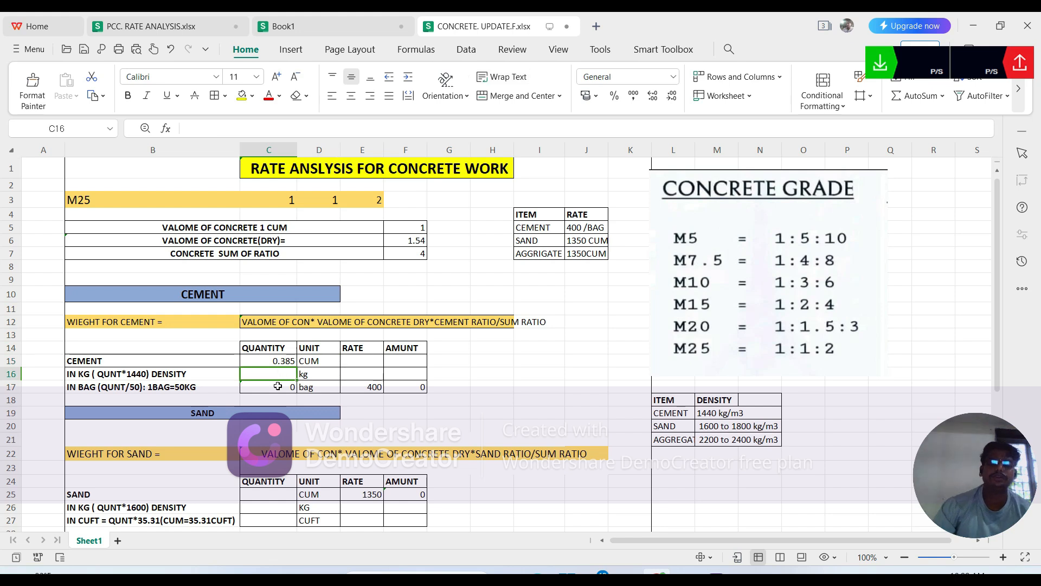
text(=)
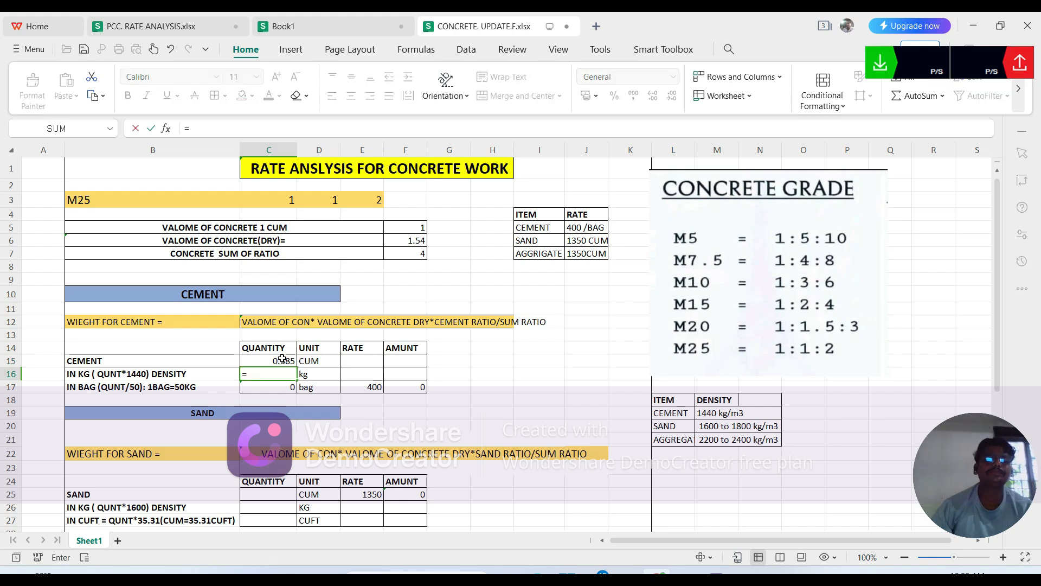
click(285, 363)
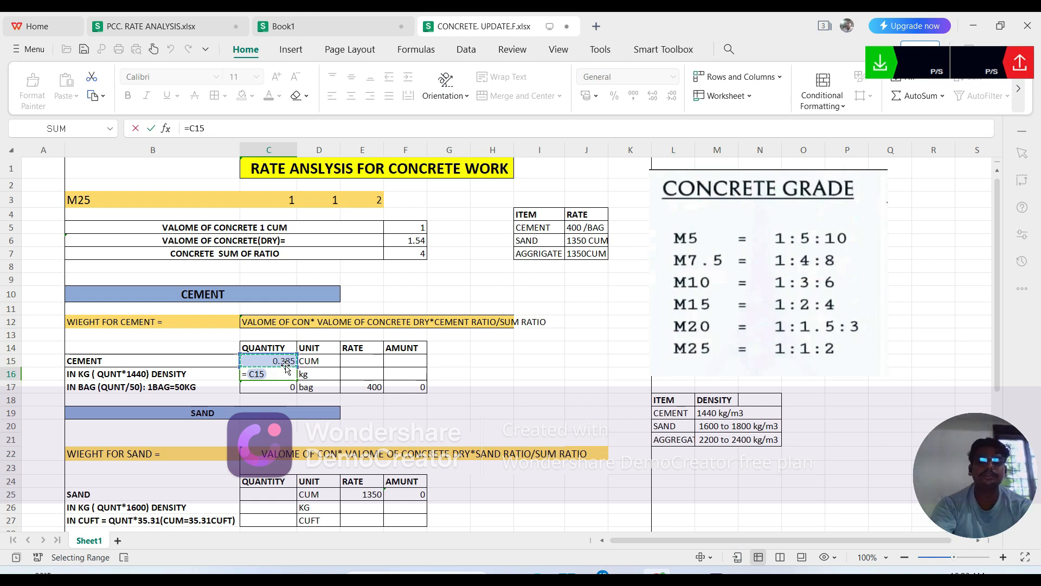
text(*)
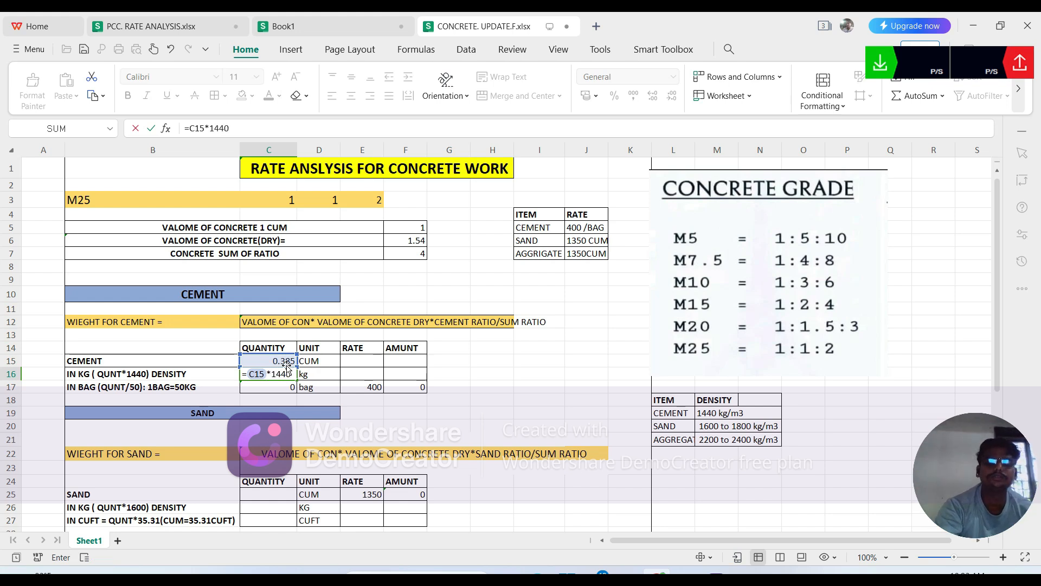
text(1440)
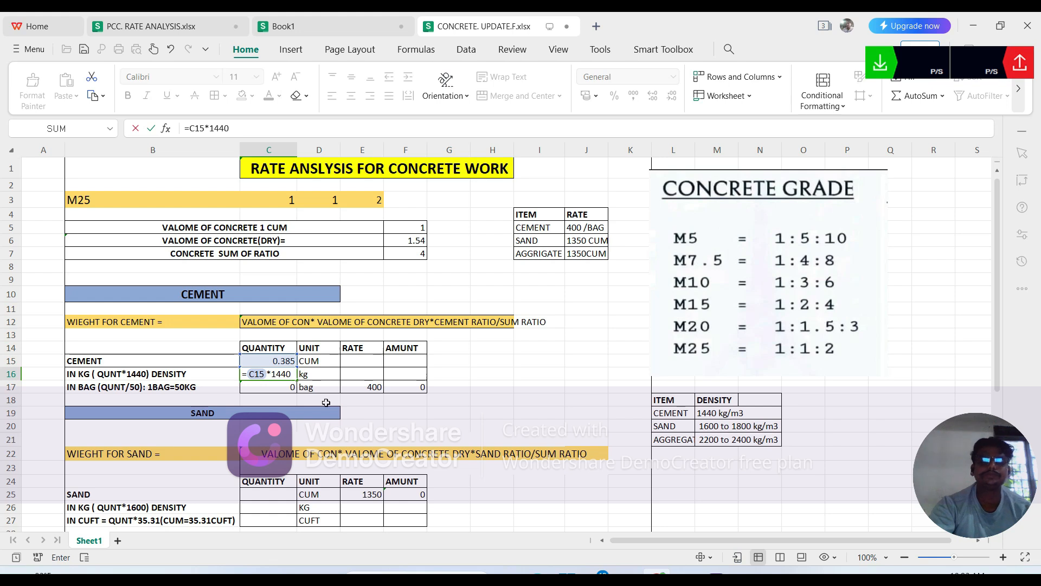
key(Return)
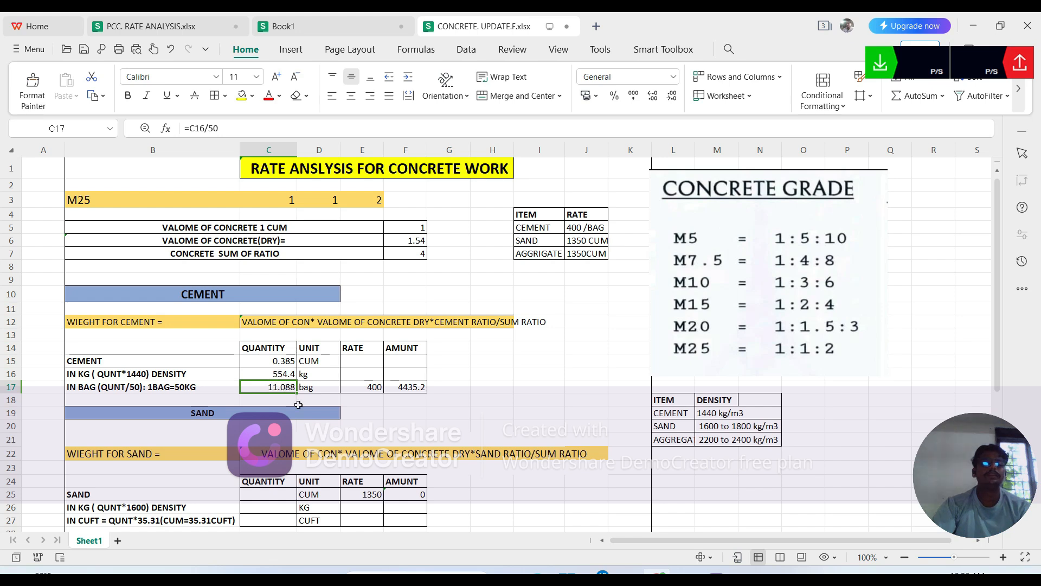
- Clear the cement bag quantity in C17 and re-enter it as the formula =C16/50
double_click(284, 388)
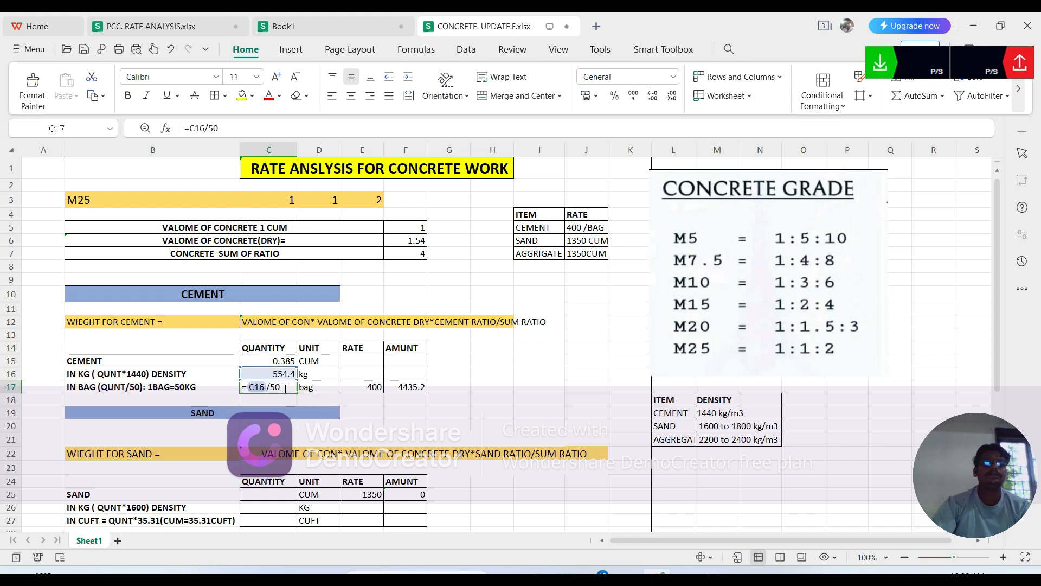
key(BackSpace)
key(BackSpace)
key(BackSpace)
key(BackSpace)
key(BackSpace)
key(BackSpace)
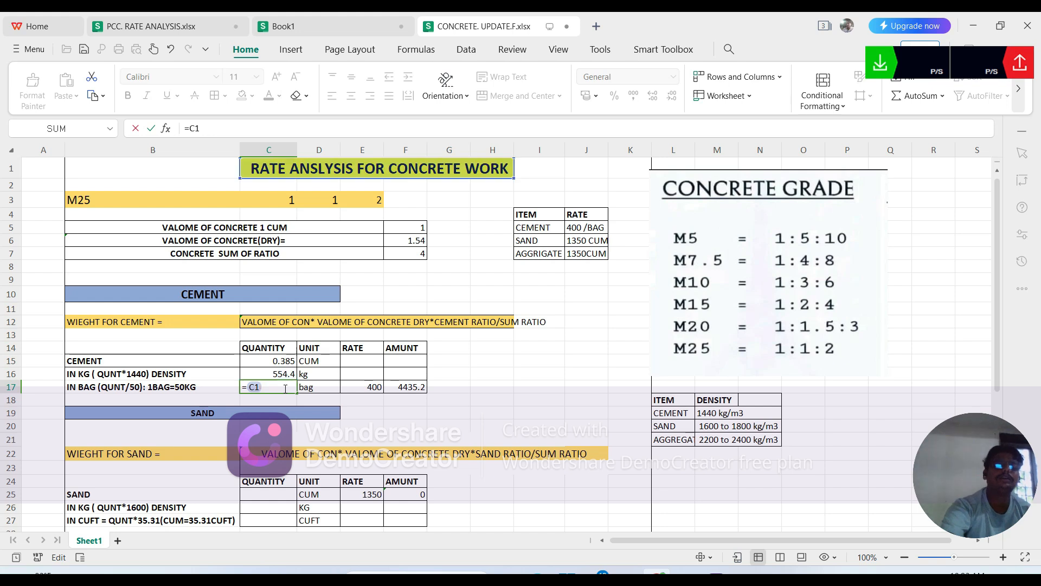
scroll(340, 375, down, 1)
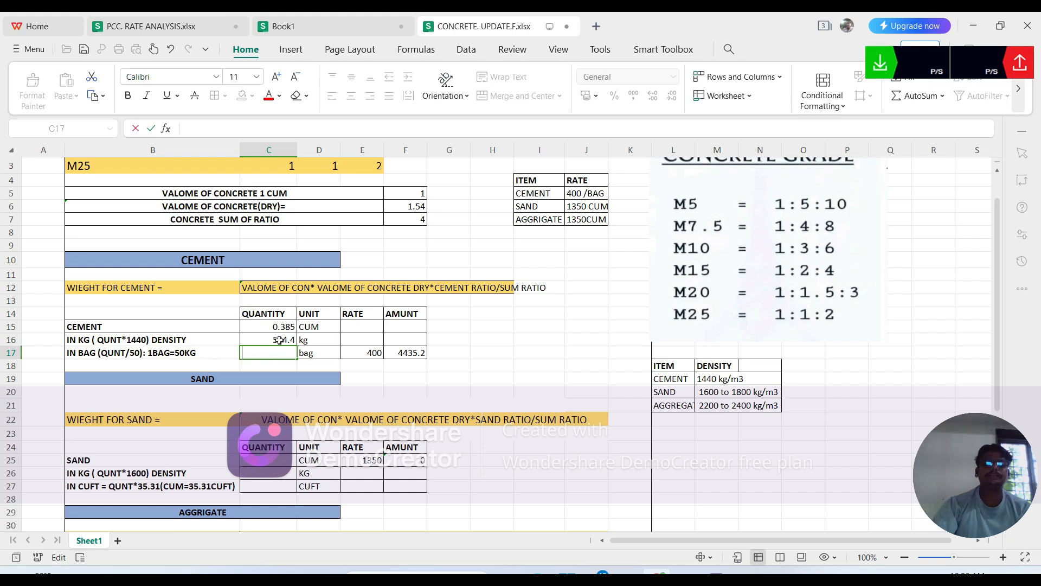
text(=)
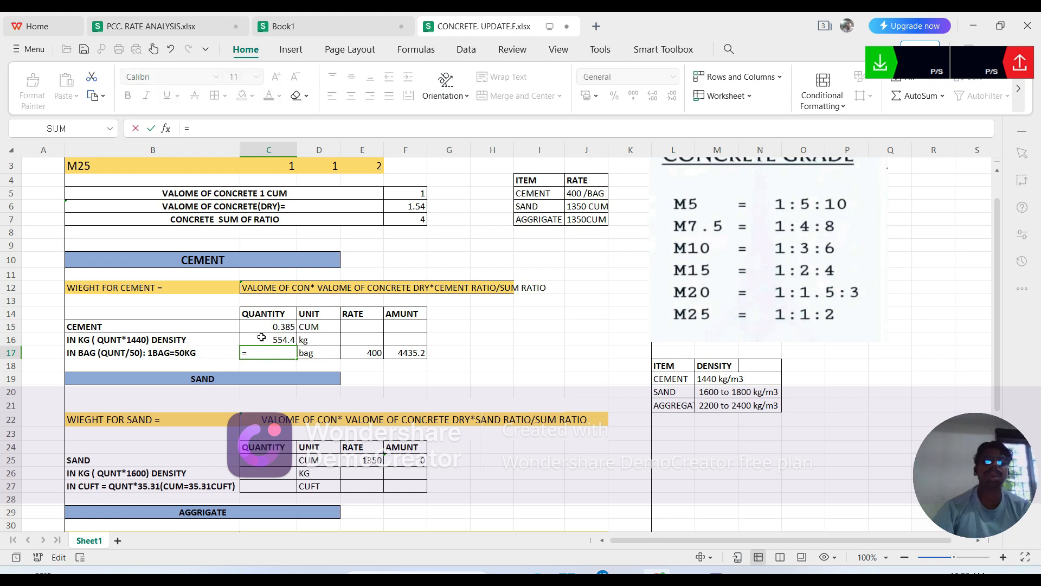
click(274, 339)
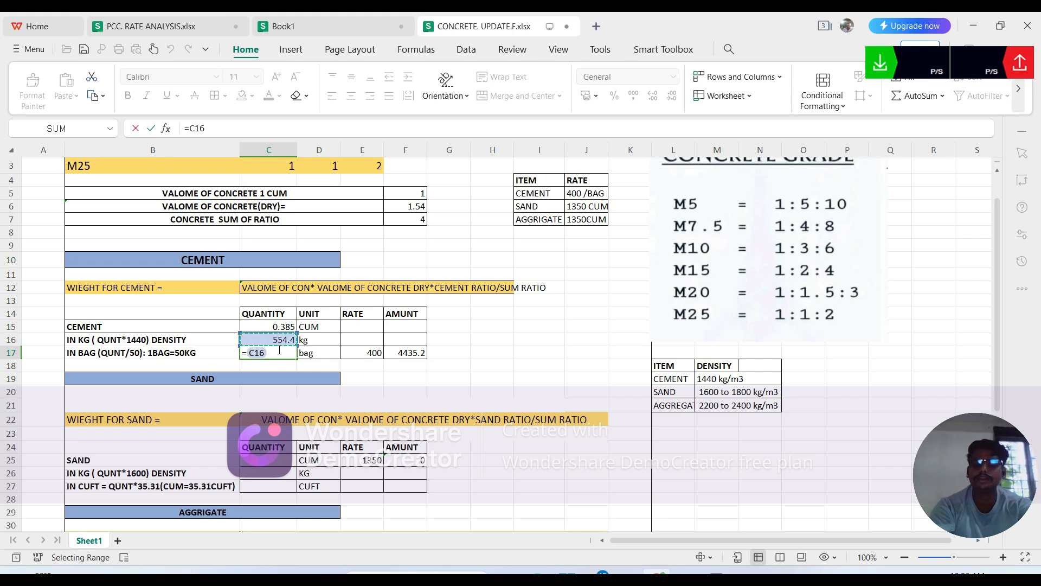
text(/5)
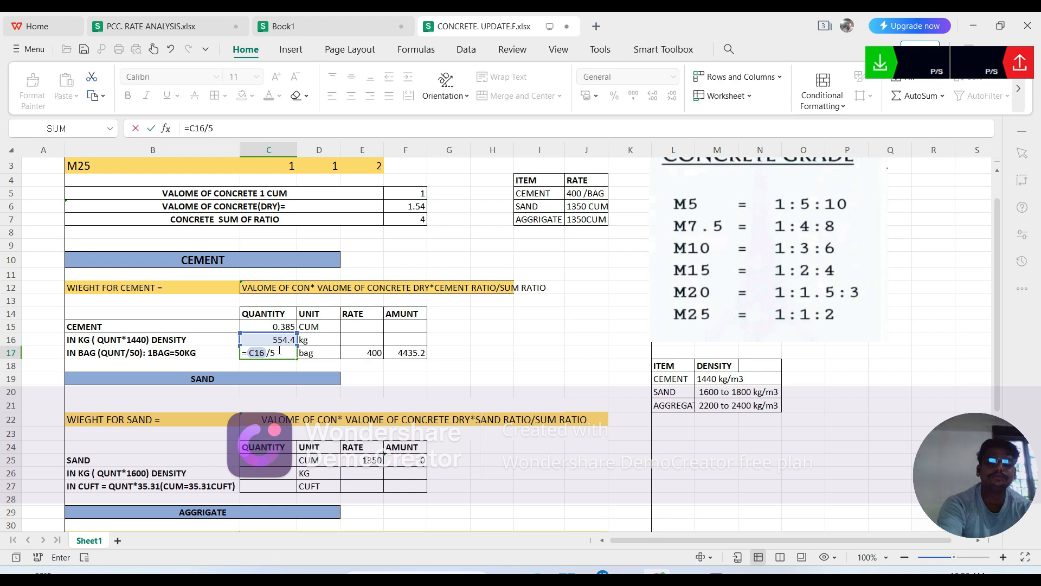
text(0)
key(Return)
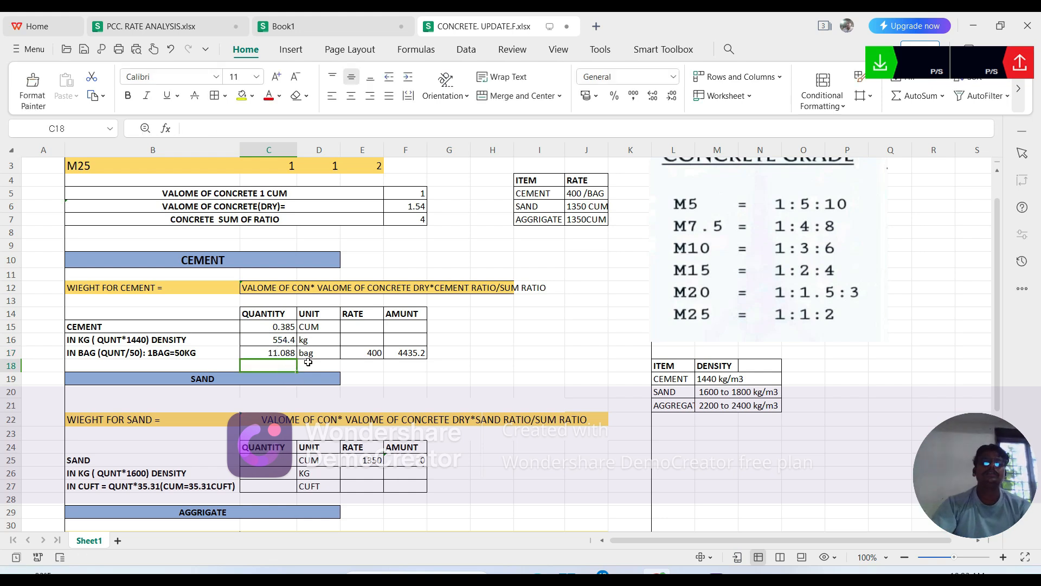
- Clear the cement bag rate in E17
scroll(364, 345, down, 1)
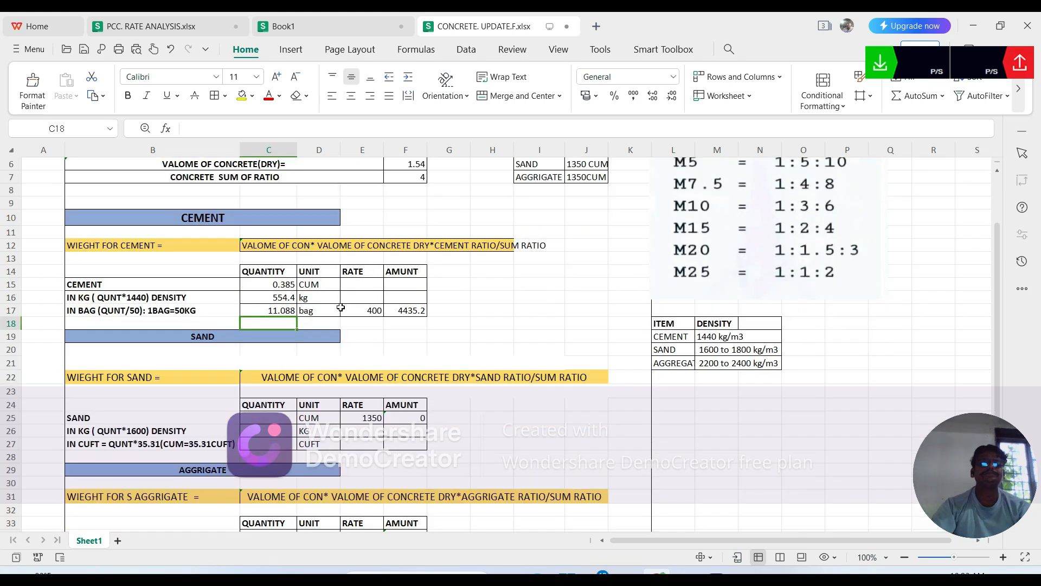
click(374, 310)
key(BackSpace)
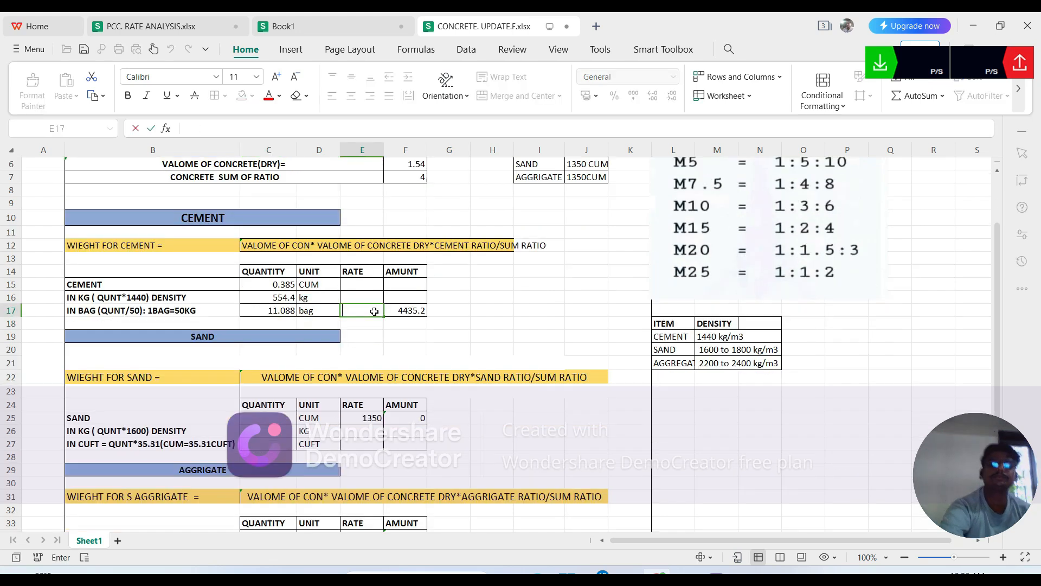
click(399, 310)
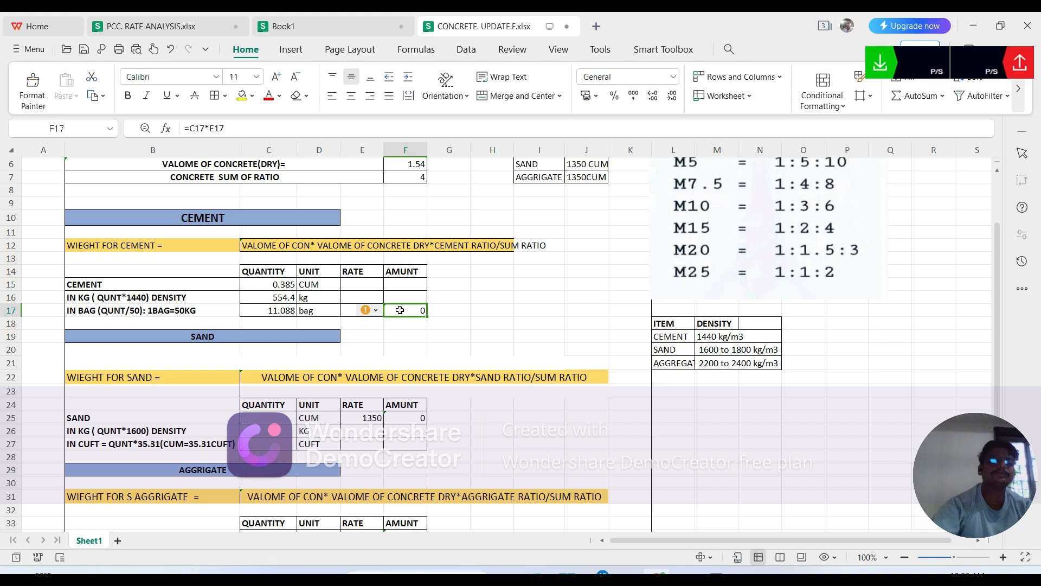
- Calculate the sand quantity in cubic metres in C25 with the formula =F5*F6*D3/F7
scroll(371, 317, down, 1)
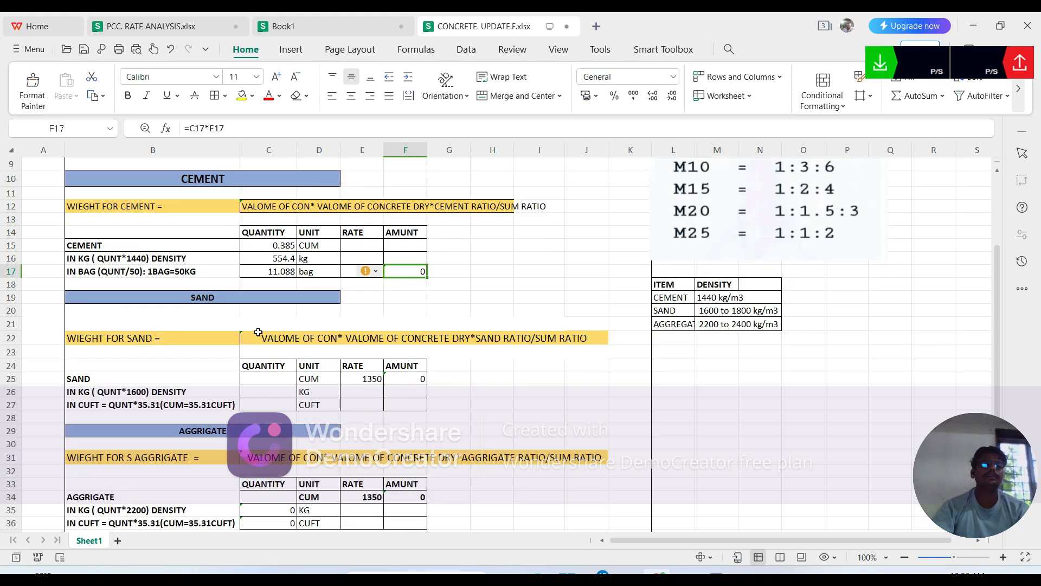
scroll(256, 333, up, 1)
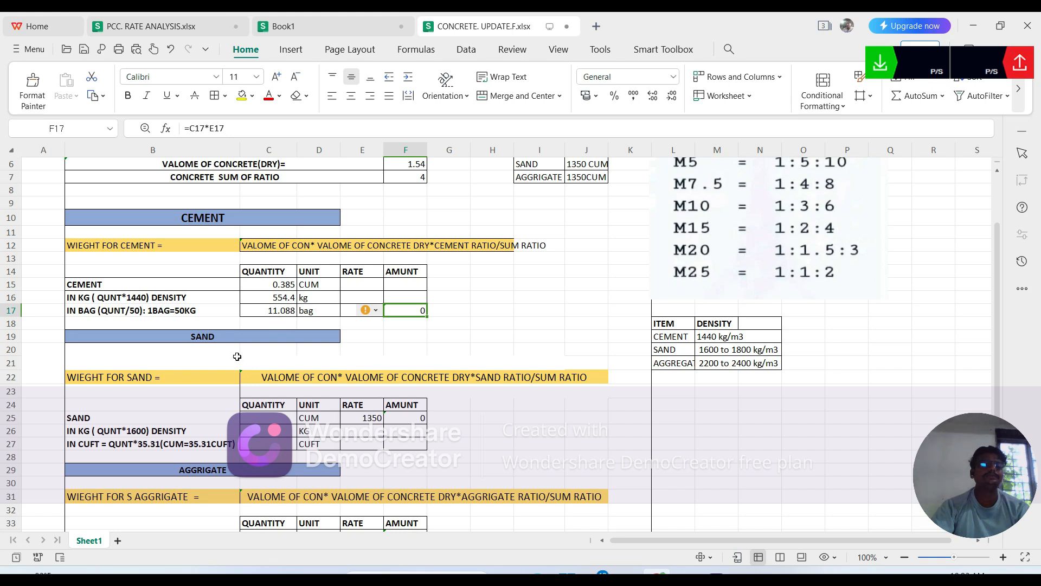
scroll(235, 349, down, 1)
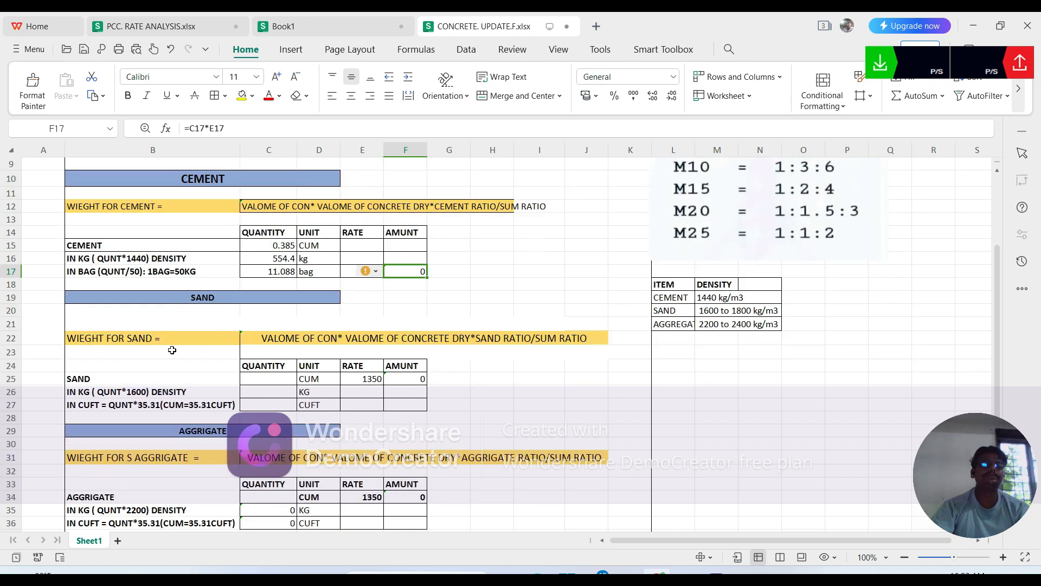
scroll(172, 349, down, 1)
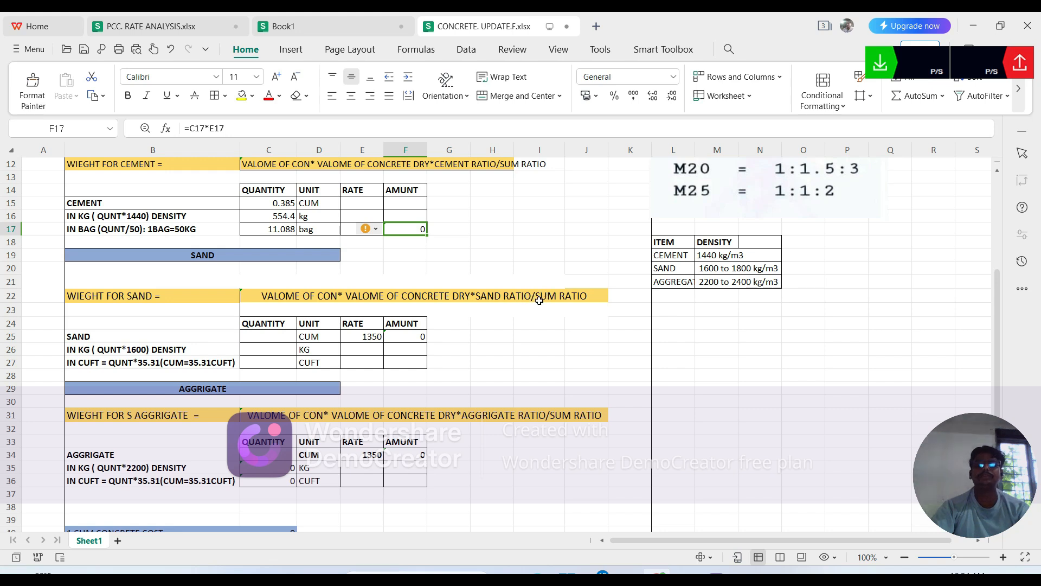
click(259, 337)
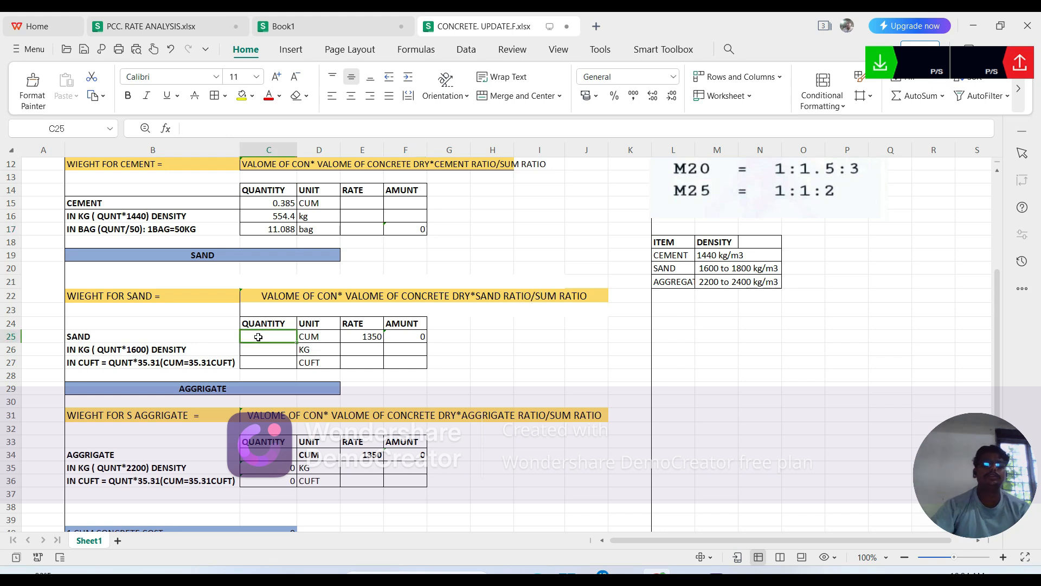
text(=)
scroll(378, 254, up, 4)
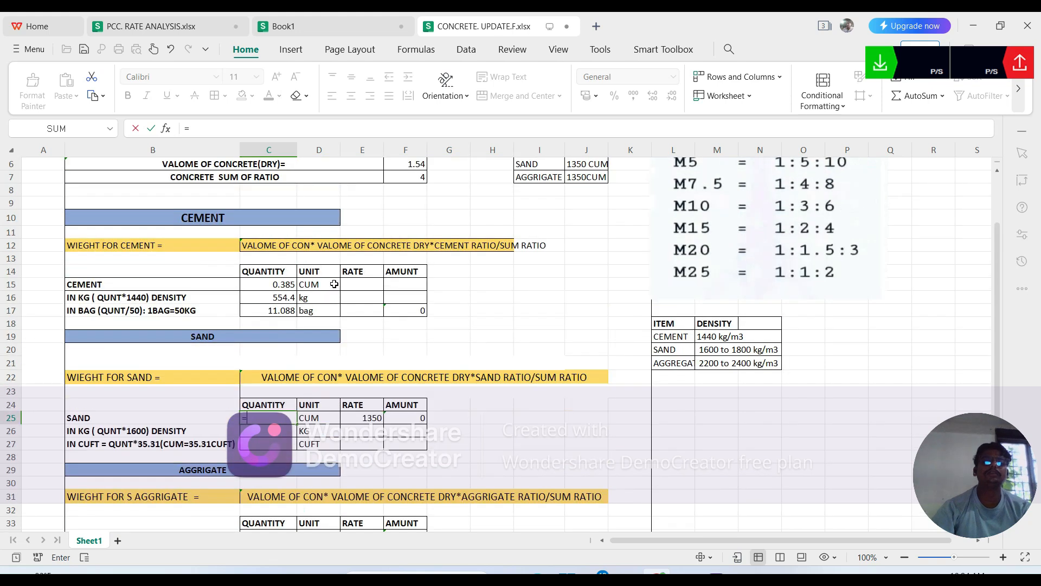
click(413, 228)
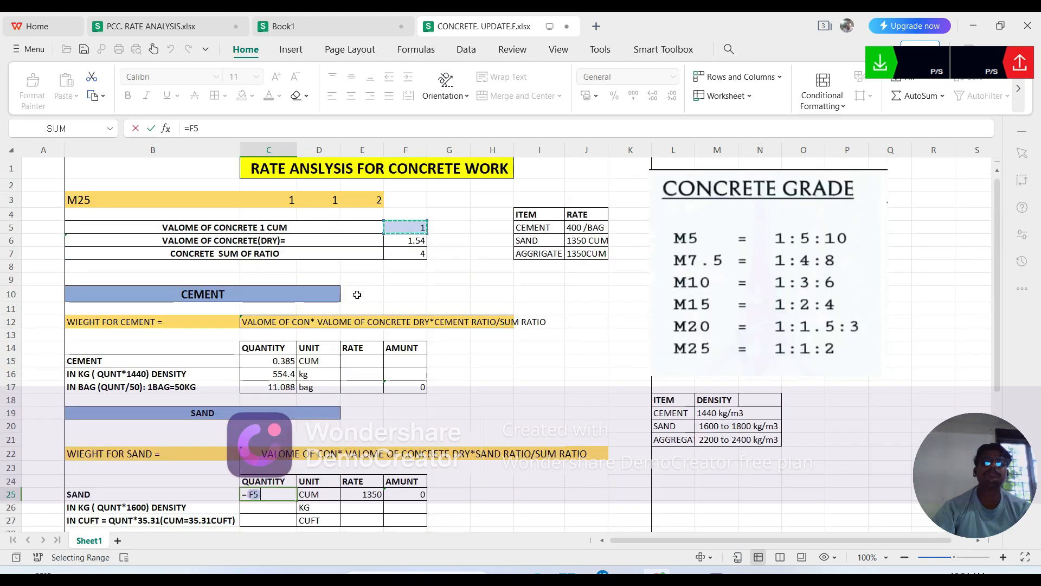
scroll(357, 295, down, 2)
text(*)
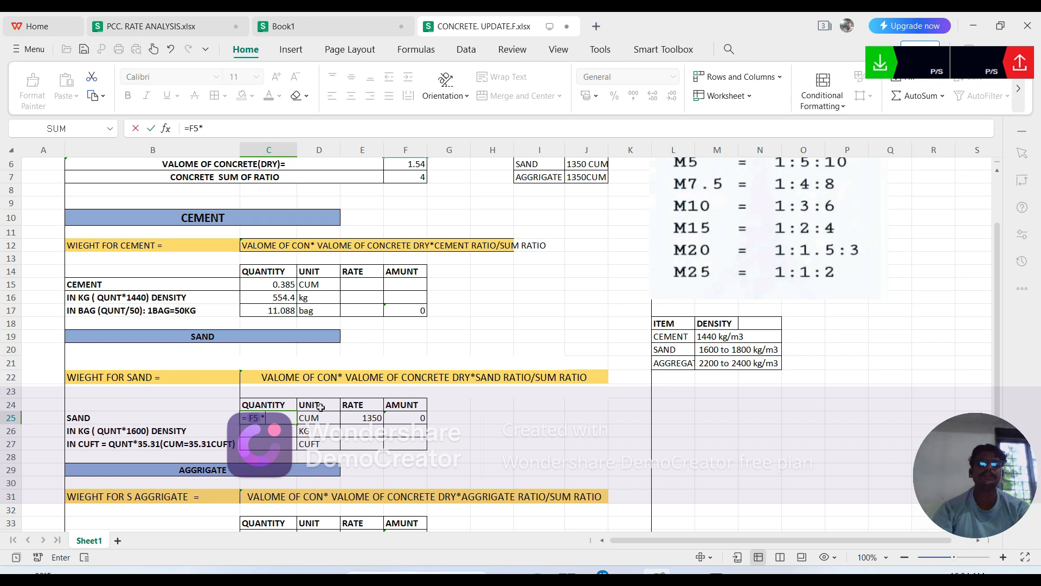
scroll(350, 378, up, 2)
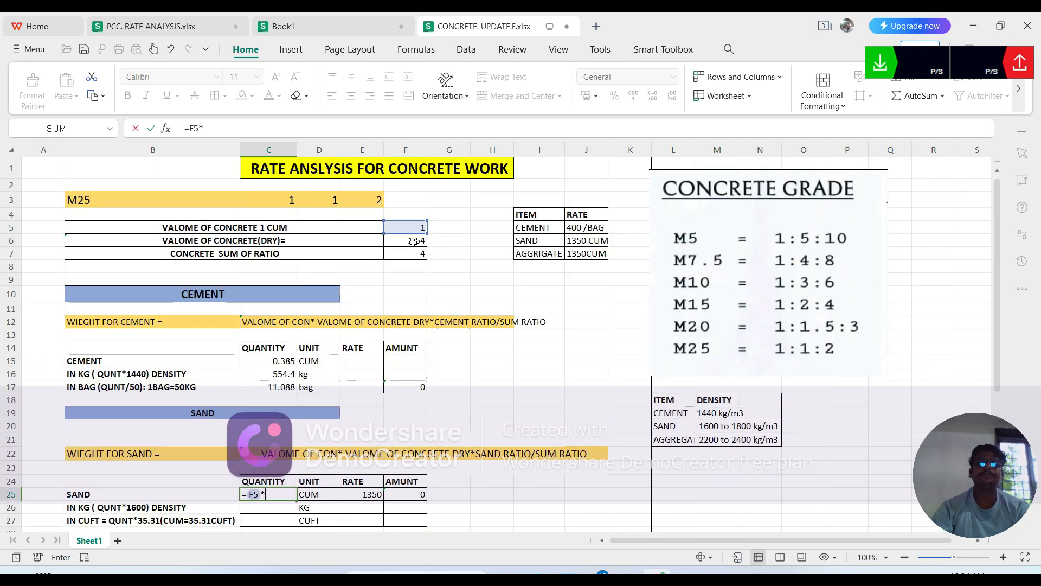
click(413, 241)
scroll(398, 352, down, 2)
text(*)
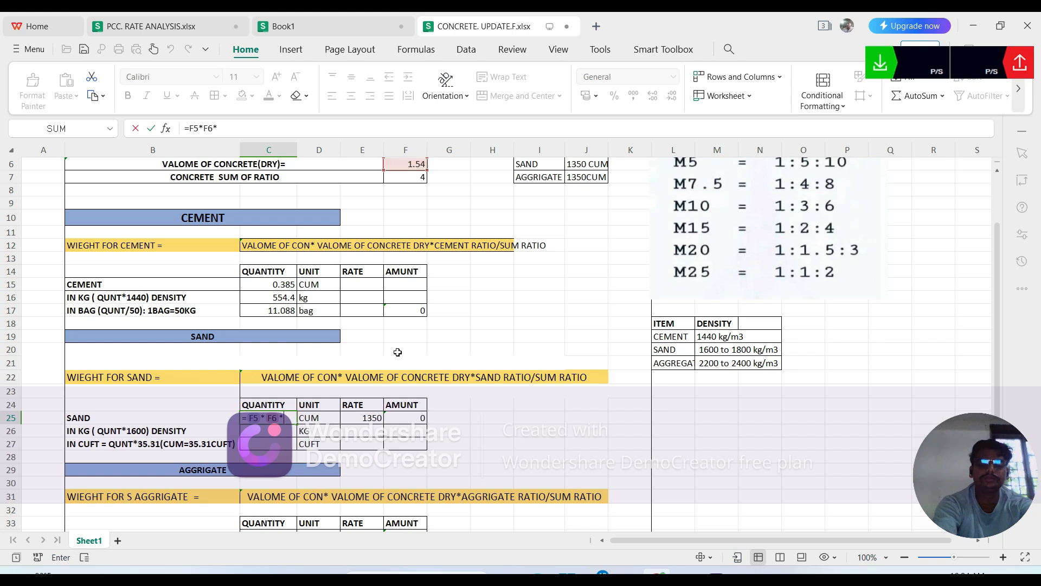
scroll(398, 352, up, 2)
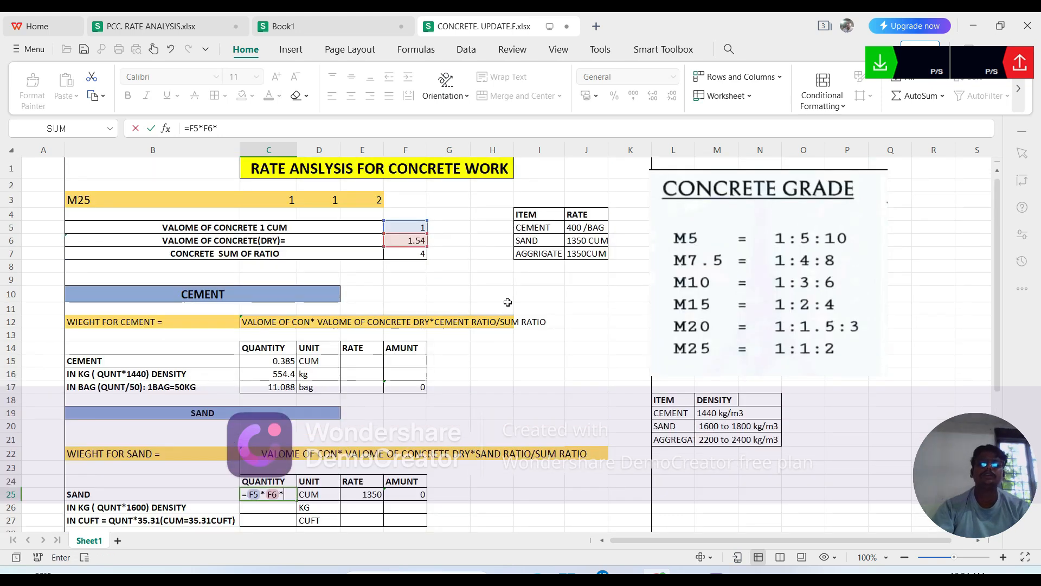
scroll(518, 440, down, 1)
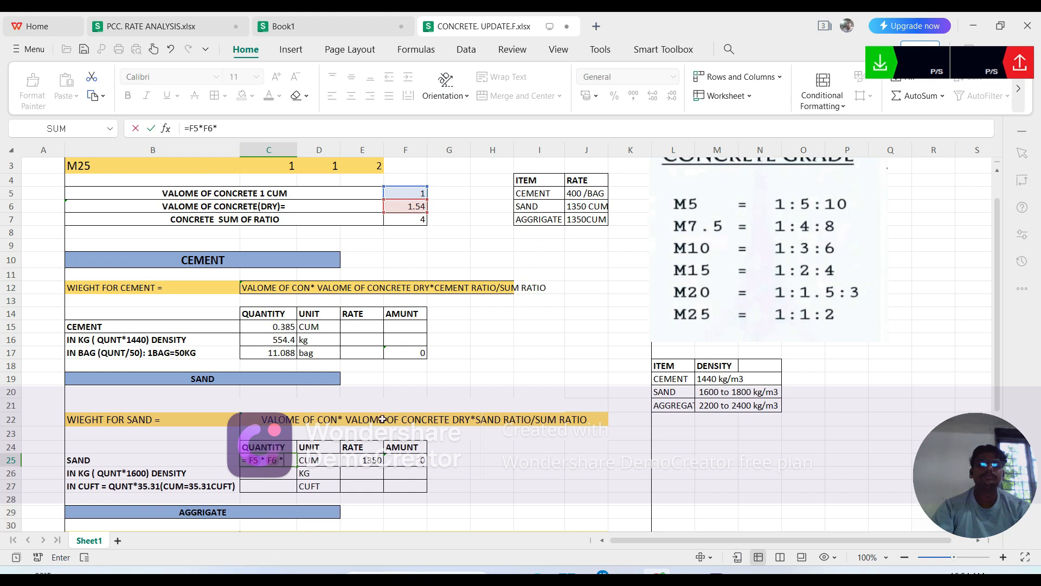
scroll(480, 273, up, 1)
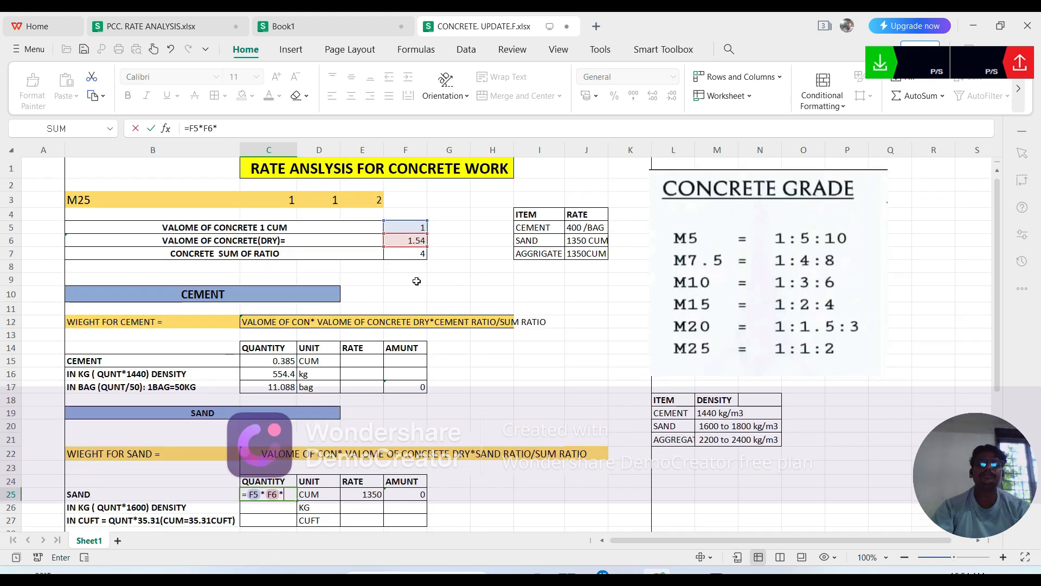
click(322, 198)
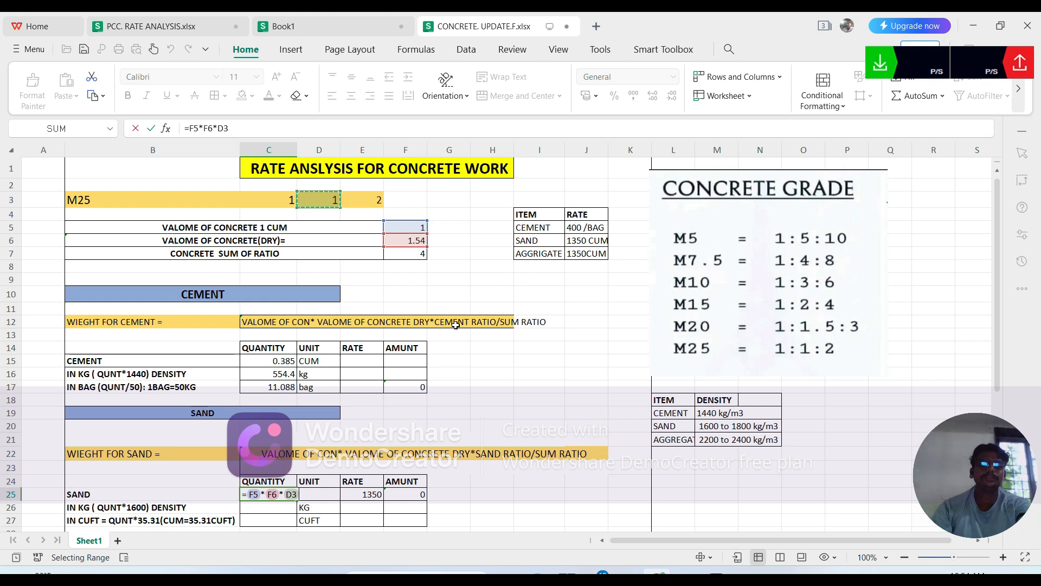
text(/)
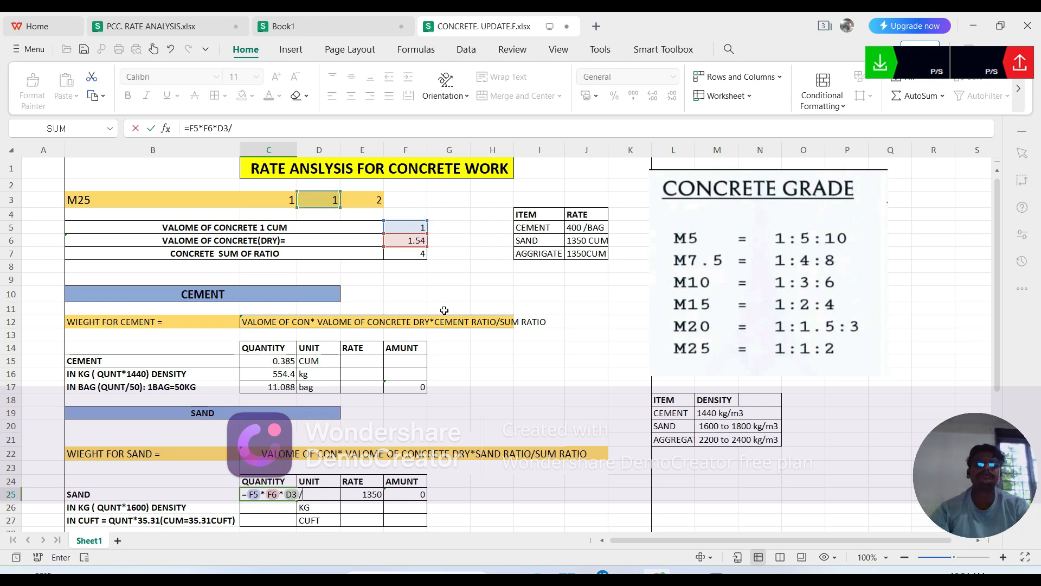
click(416, 254)
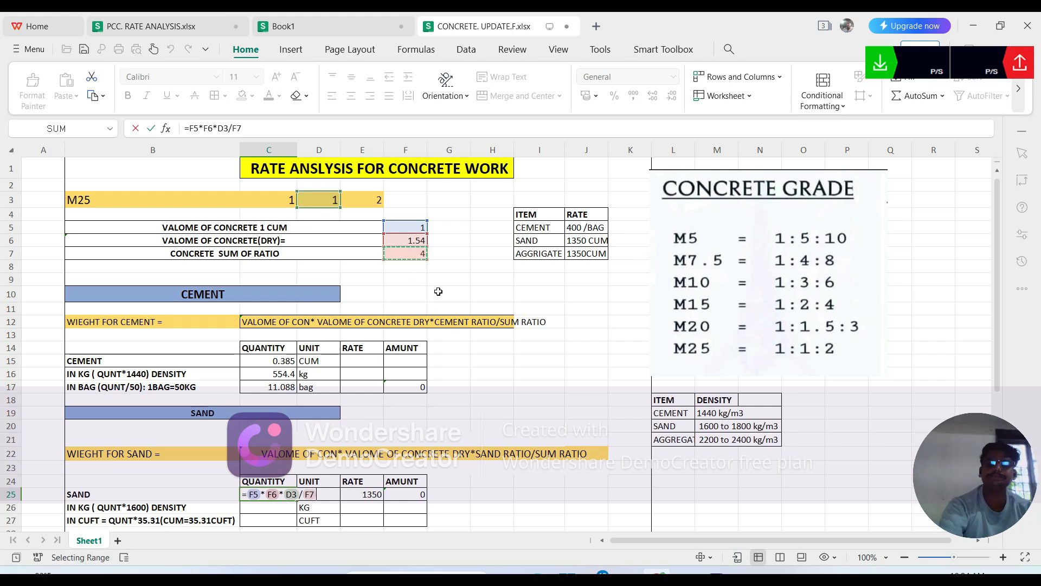
key(Return)
- Calculate the sand weight in kg in C26 with the formula =C25*1600, using the lower sand density from the density table
scroll(417, 301, down, 2)
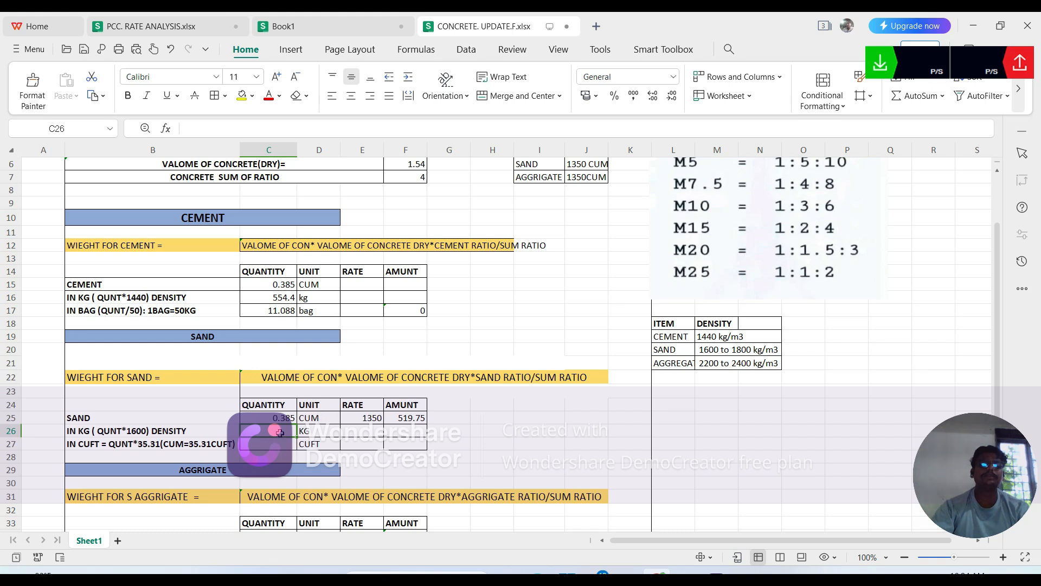
scroll(279, 432, down, 1)
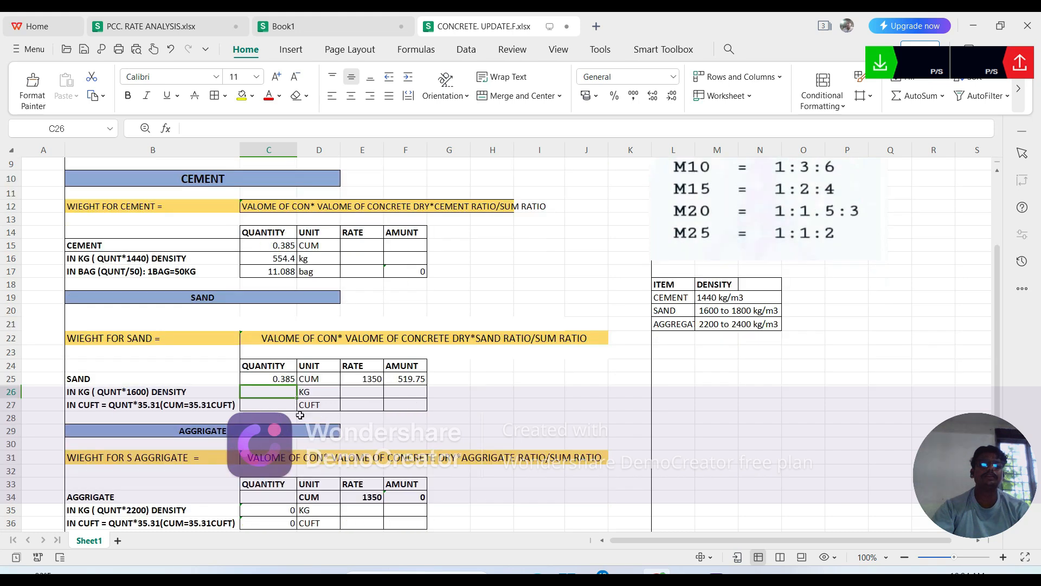
click(282, 379)
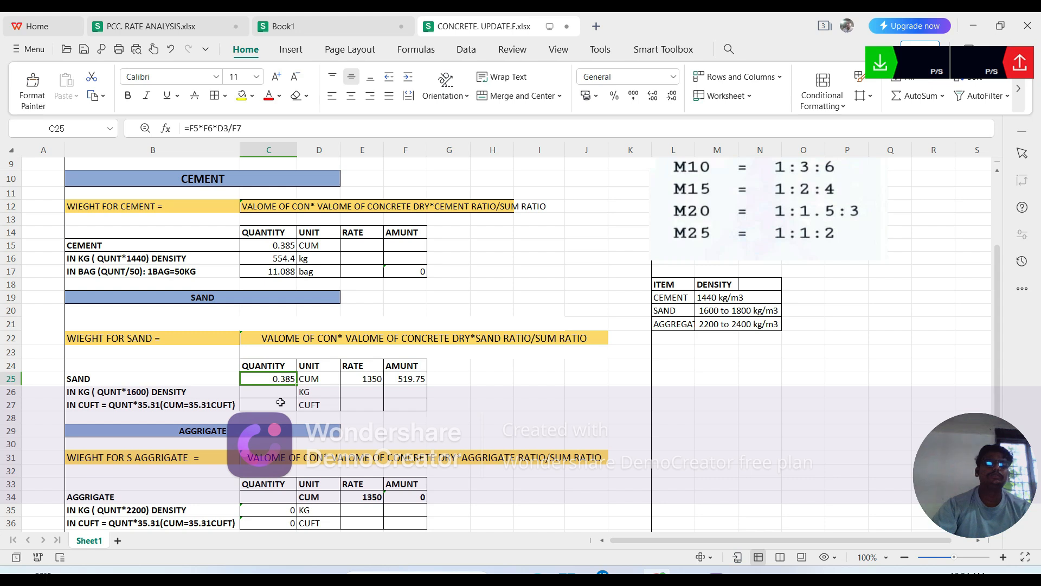
click(712, 309)
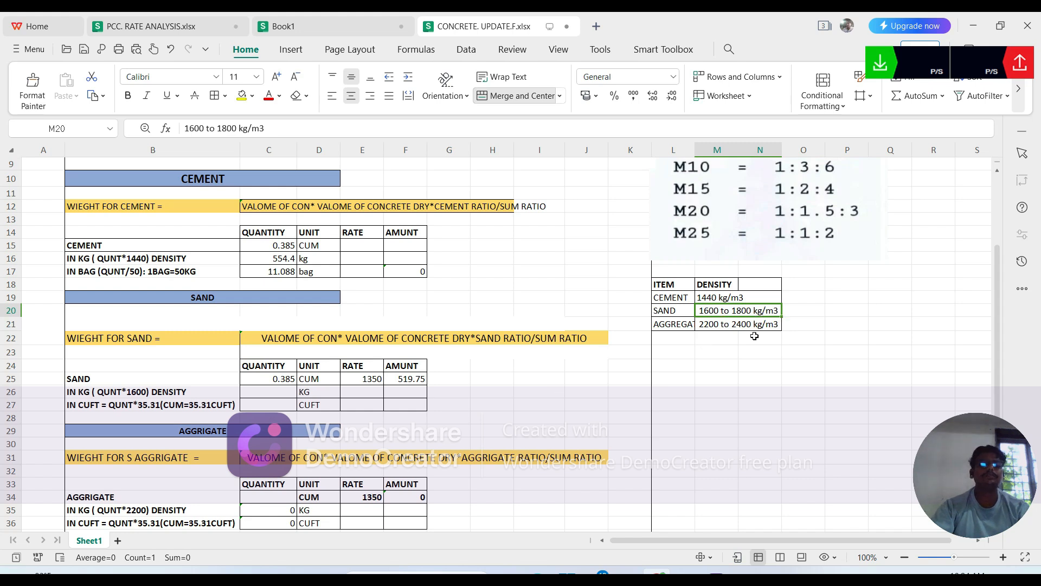
click(276, 390)
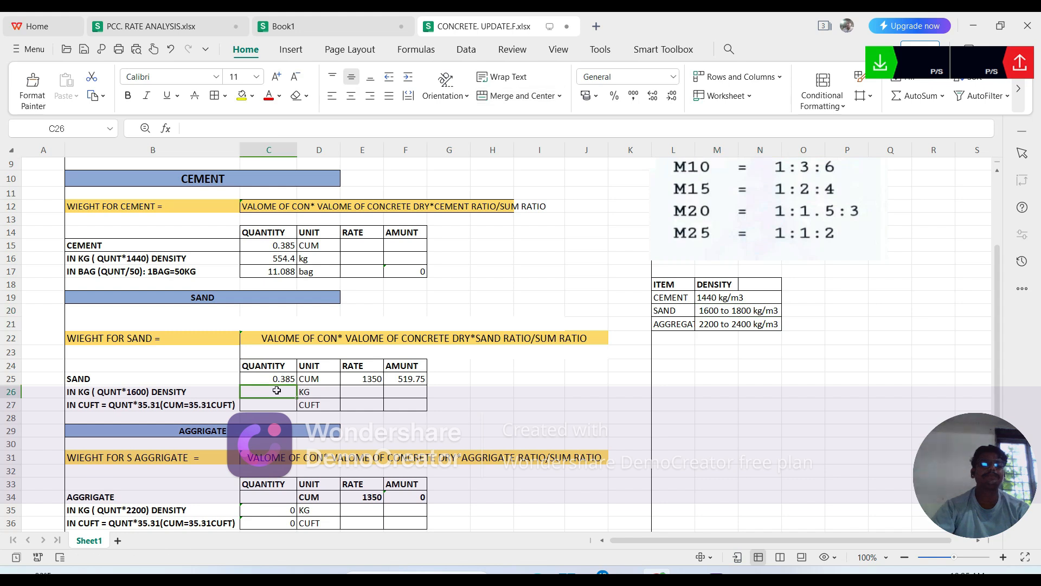
text(=)
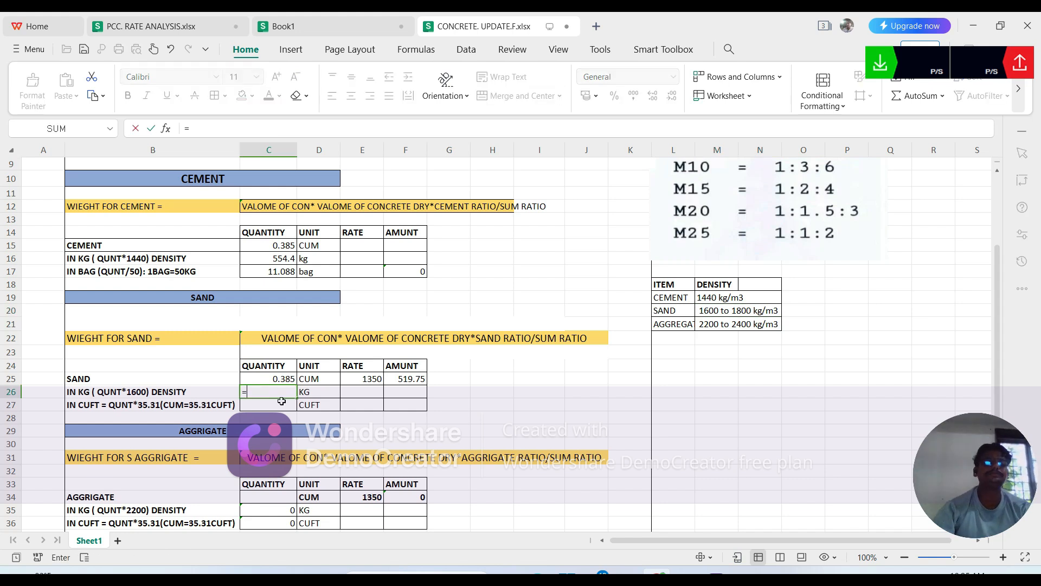
click(283, 382)
text(*)
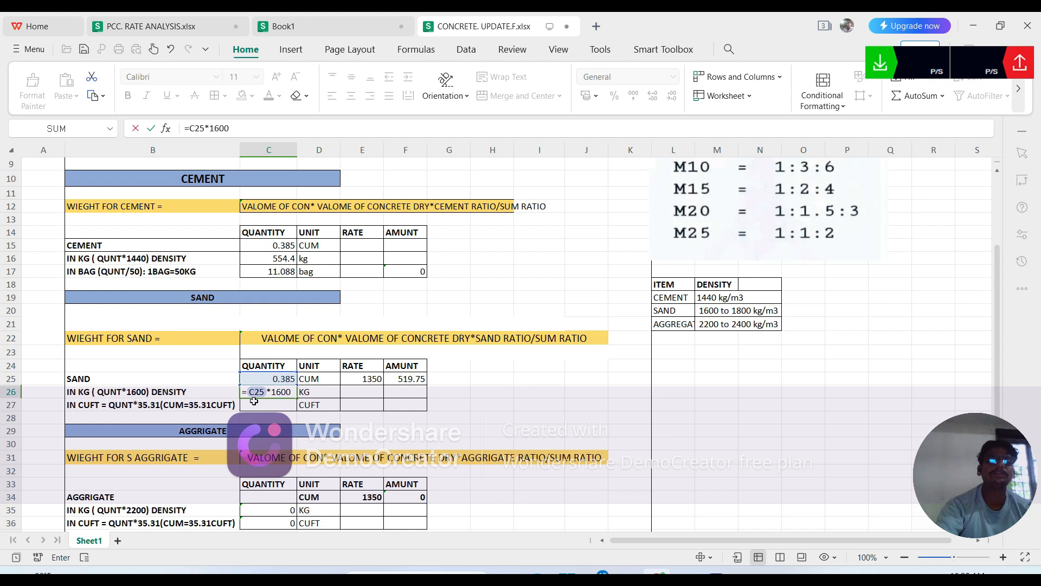
key(Return)
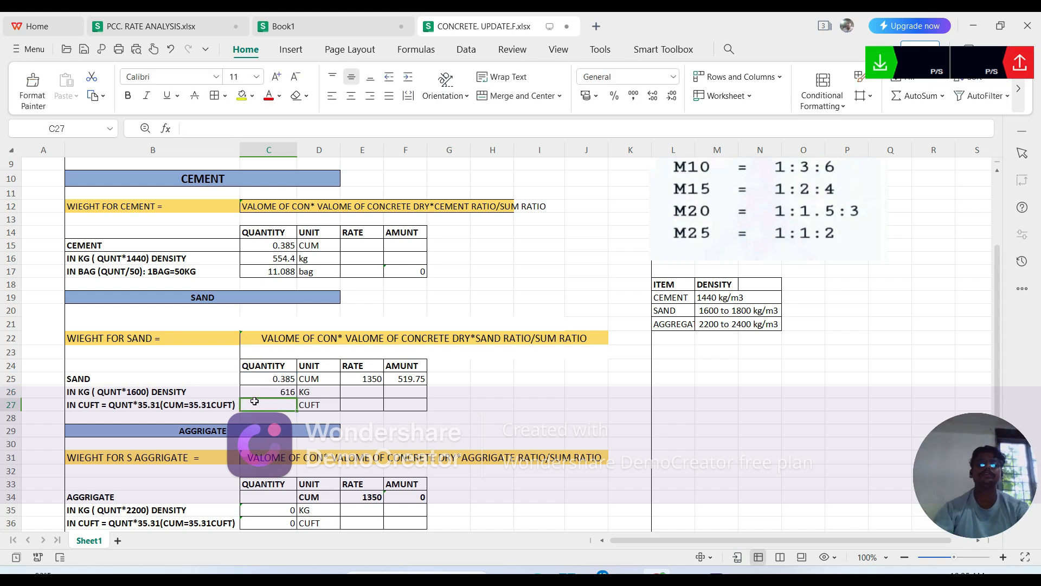
- Convert the sand quantity to cubic feet in C27 with the formula =C25*35.31
scroll(295, 406, down, 1)
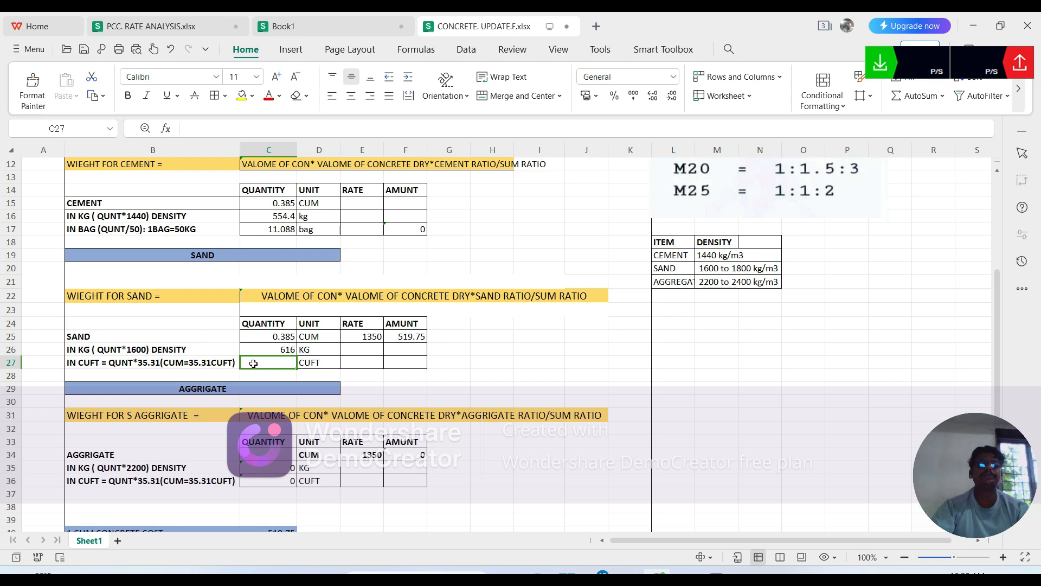
text(=)
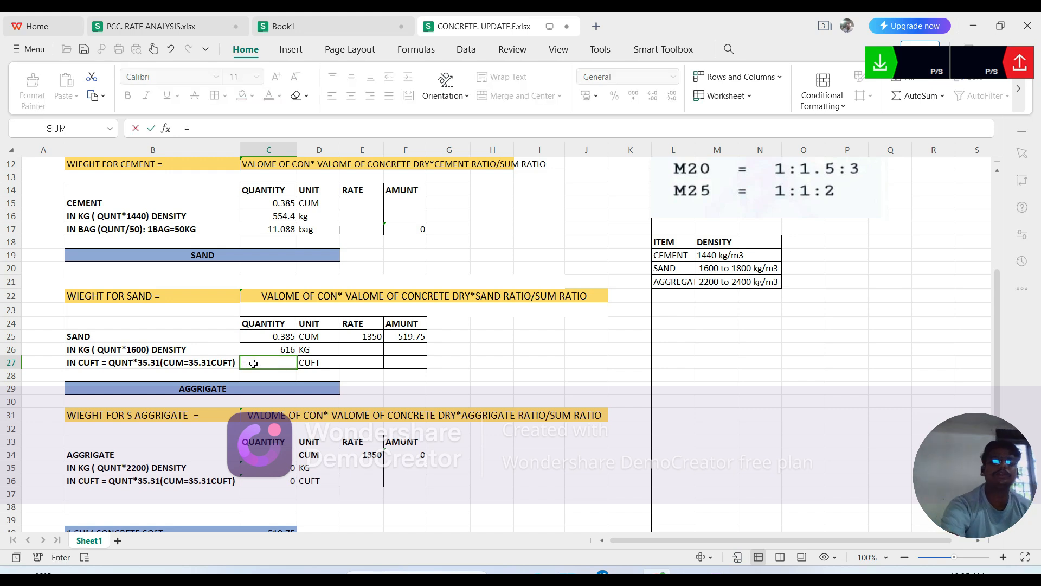
click(290, 338)
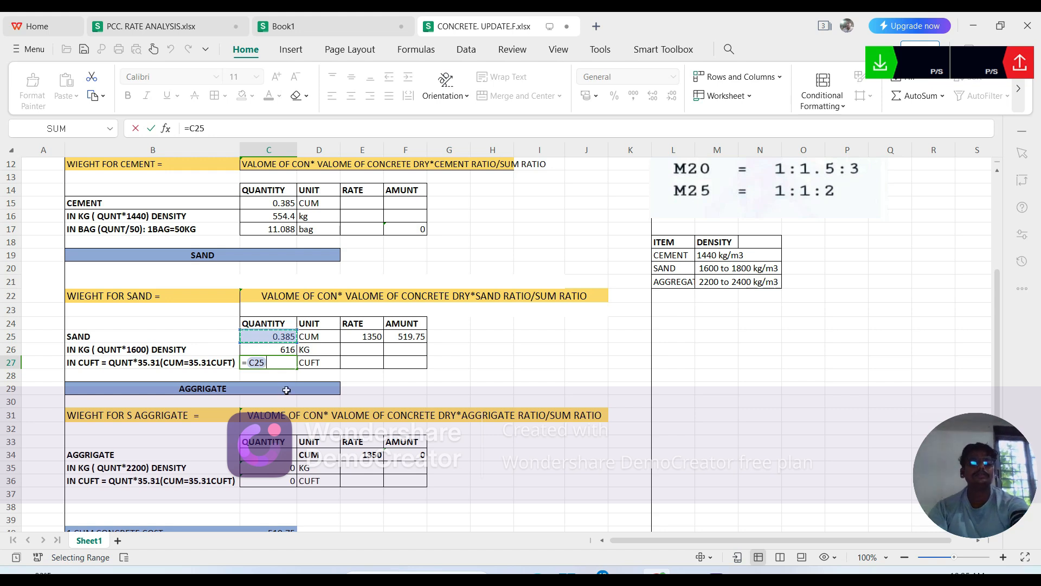
text(*)
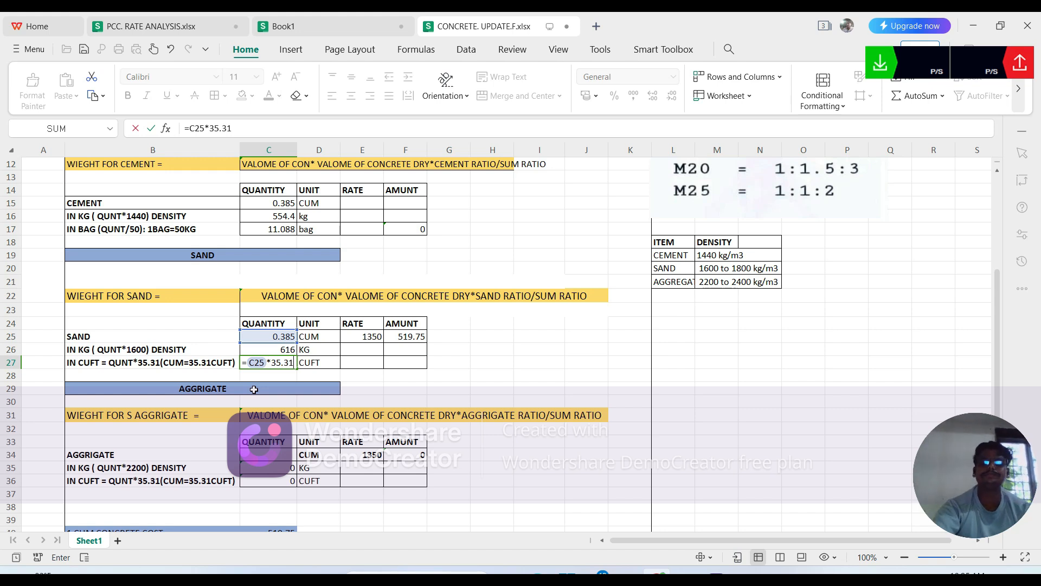
key(Return)
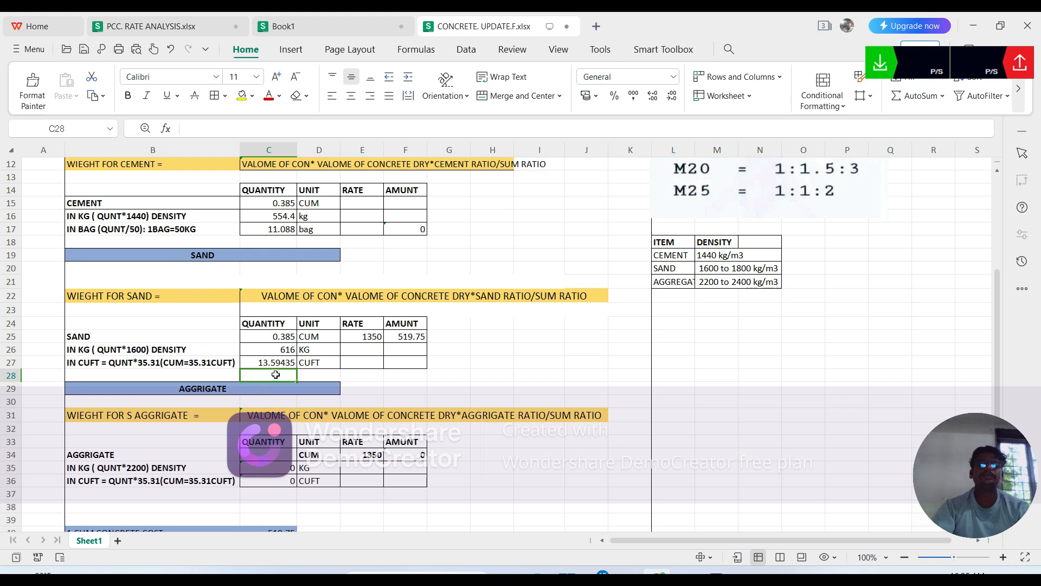
- Calculate the aggregate quantity in cubic metres in C34 with the formula =F5*F6*E3/F7
scroll(314, 368, down, 1)
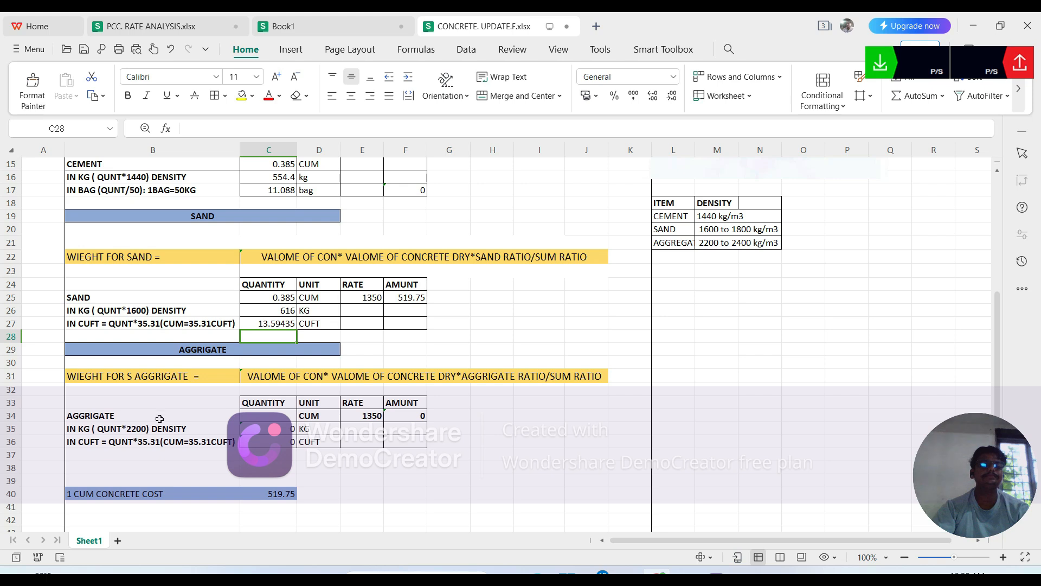
scroll(245, 358, down, 1)
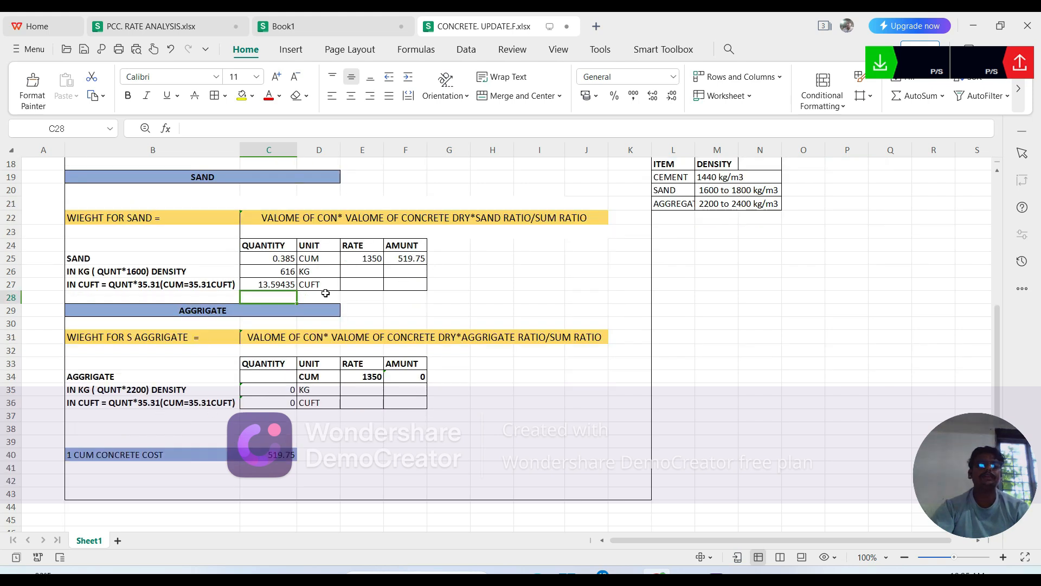
scroll(200, 355, down, 1)
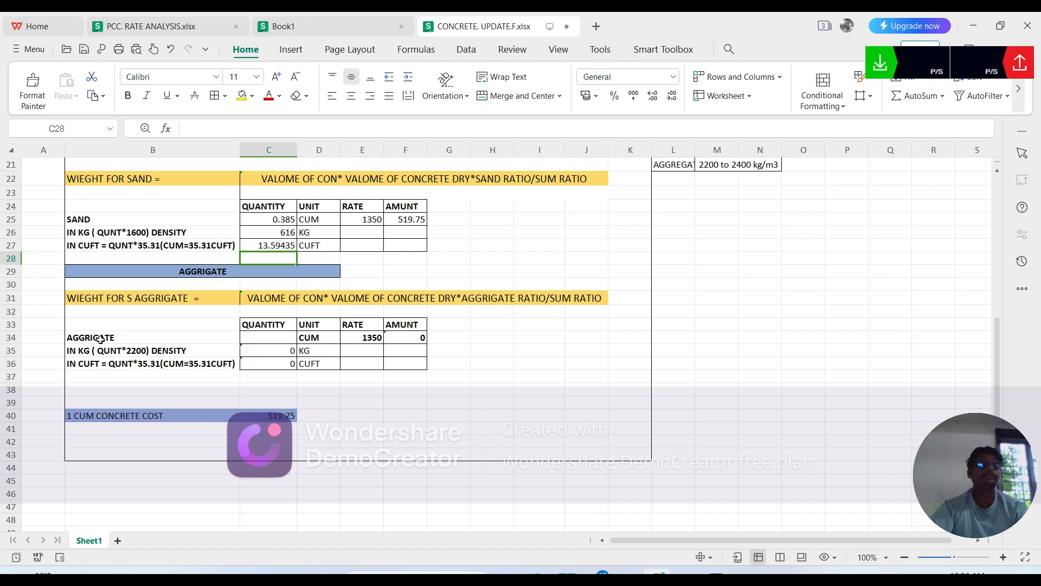
click(272, 339)
text(=)
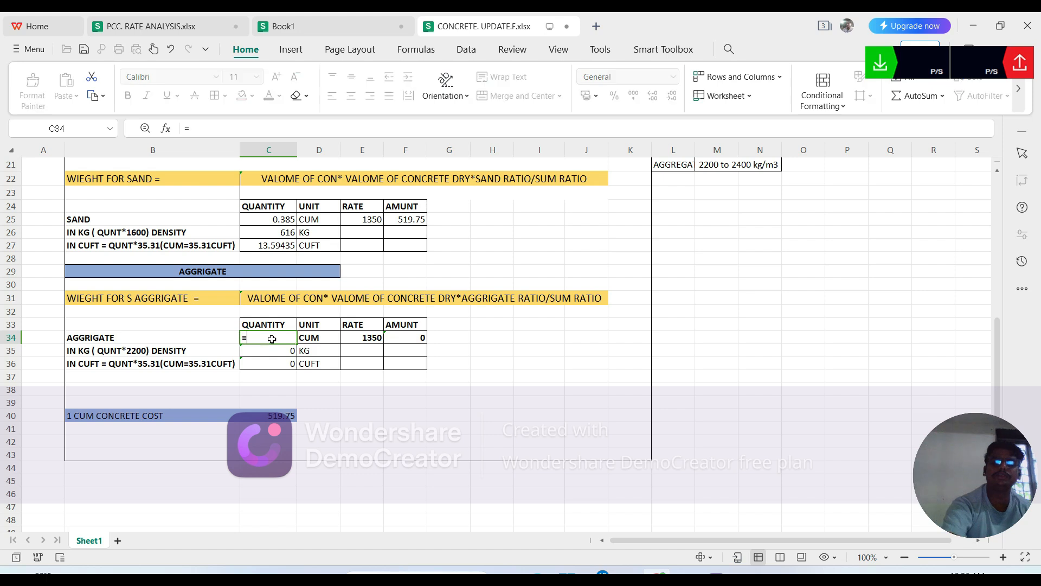
scroll(304, 296, up, 7)
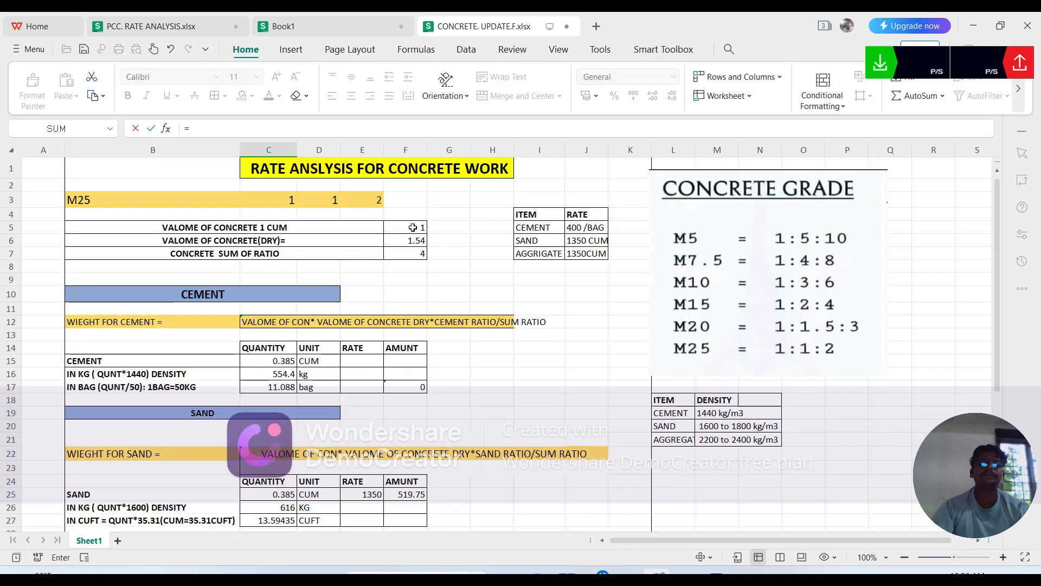
click(415, 231)
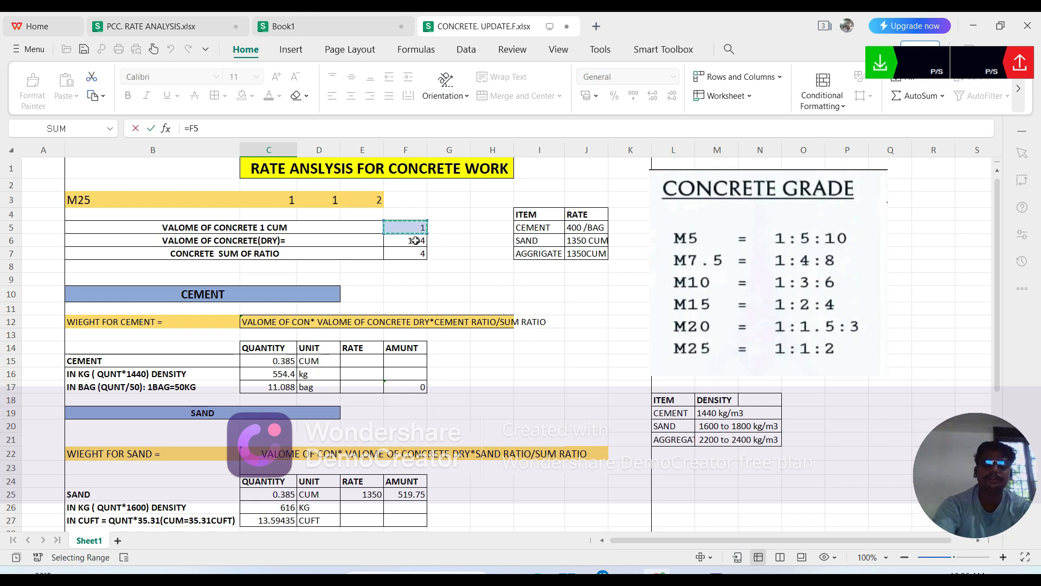
text(*)
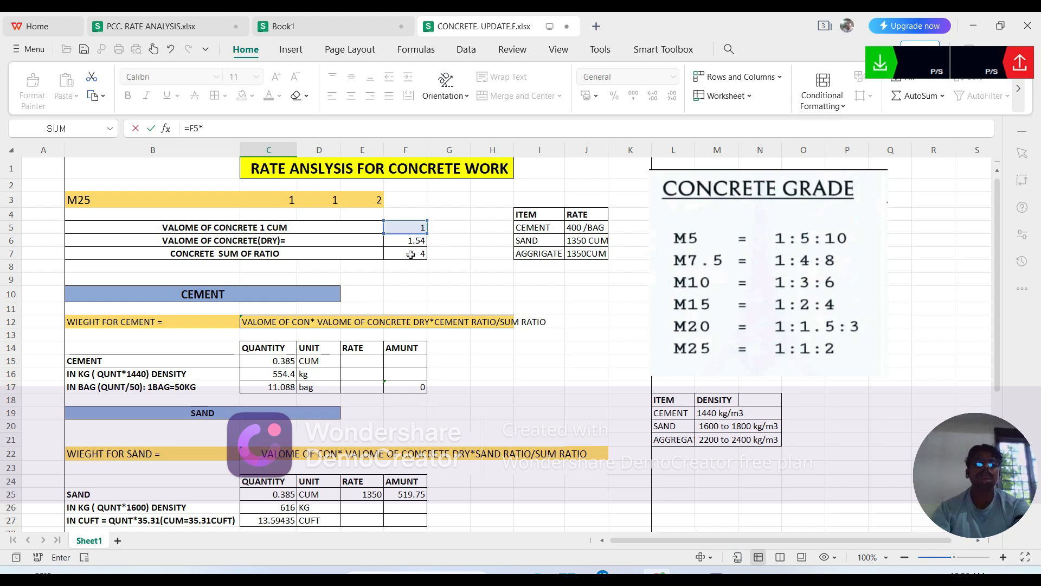
click(411, 244)
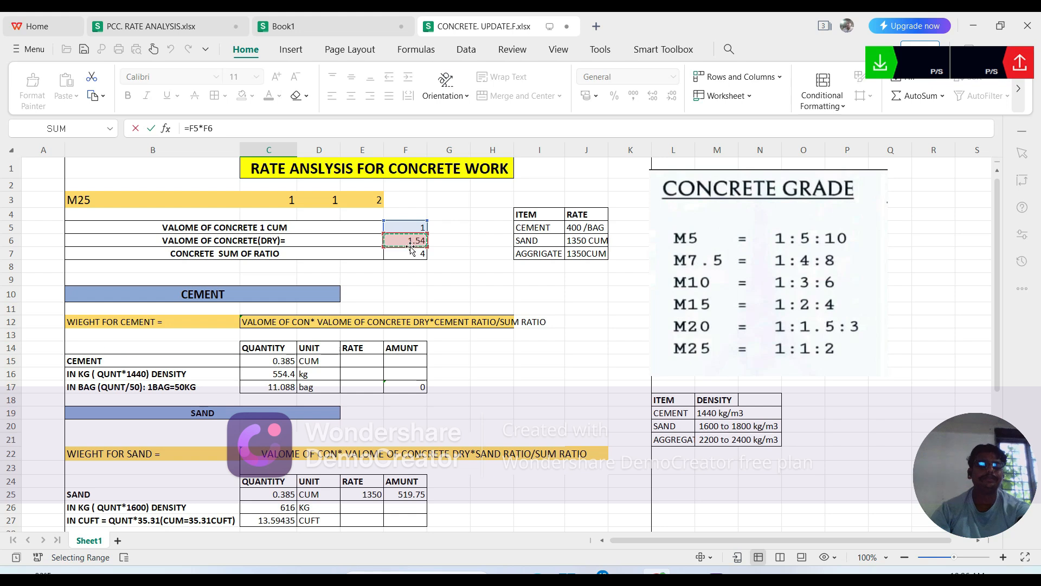
text(*)
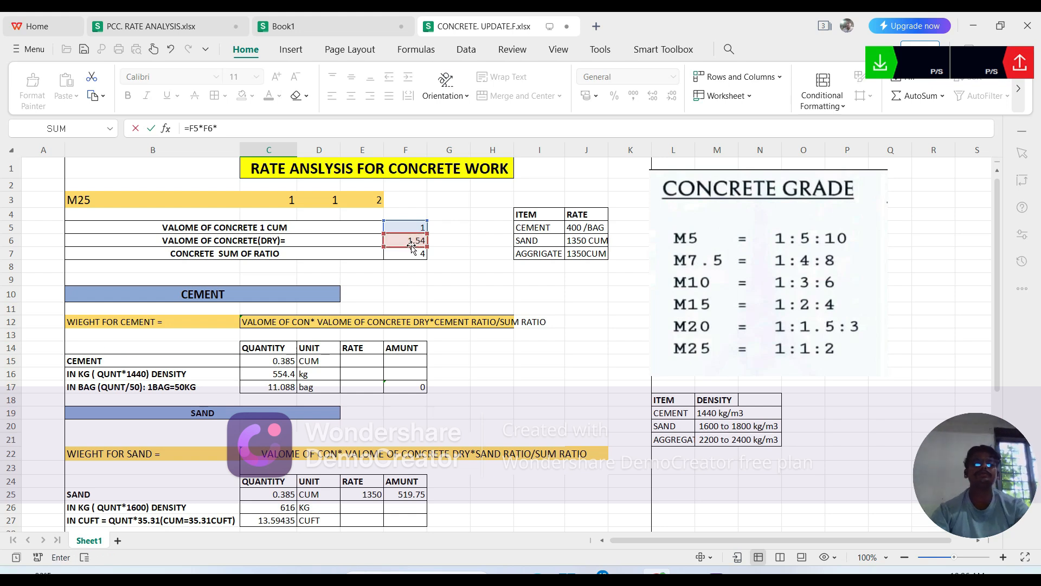
click(372, 200)
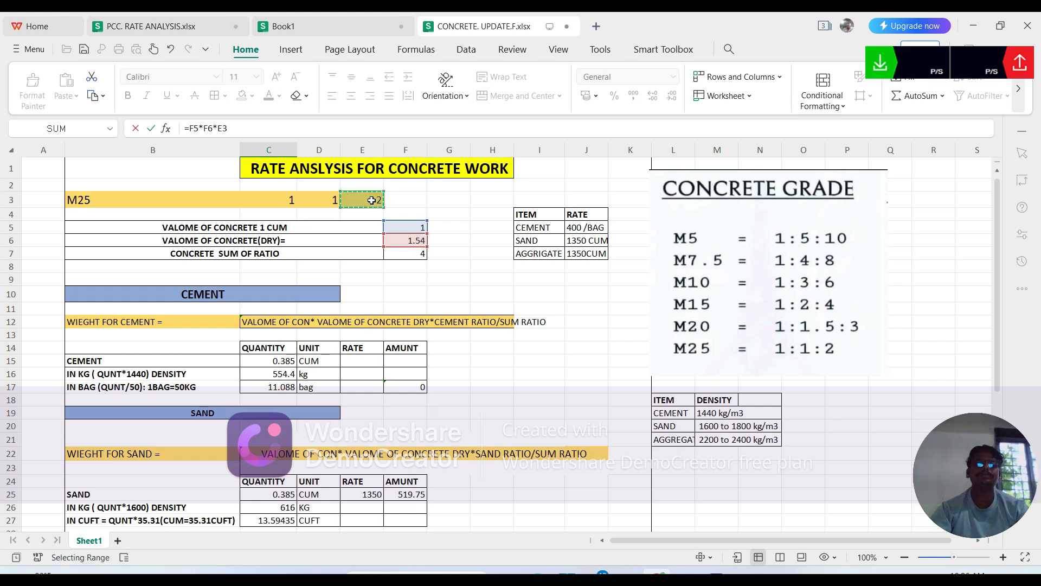
text(/)
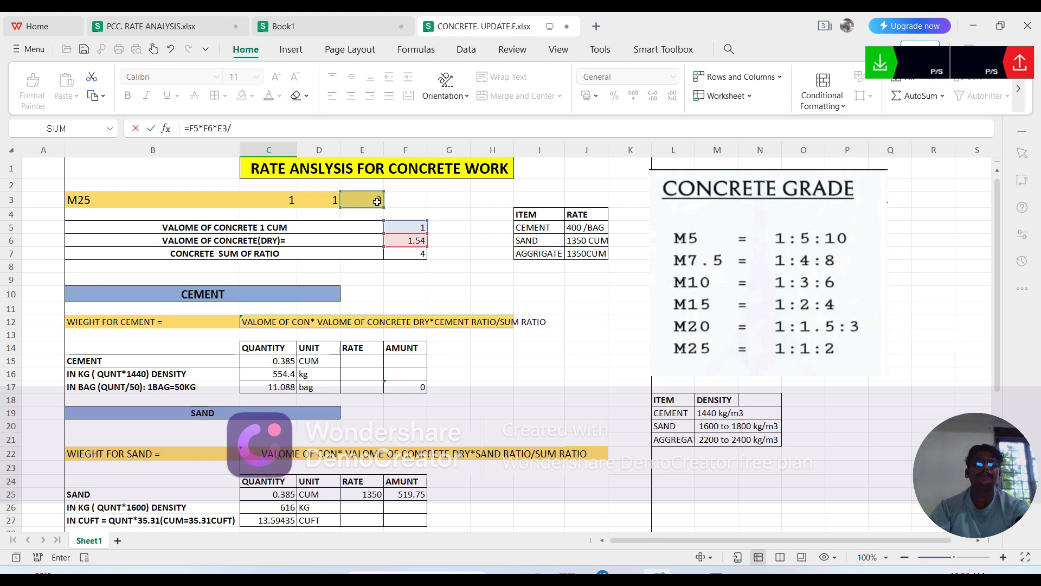
click(409, 255)
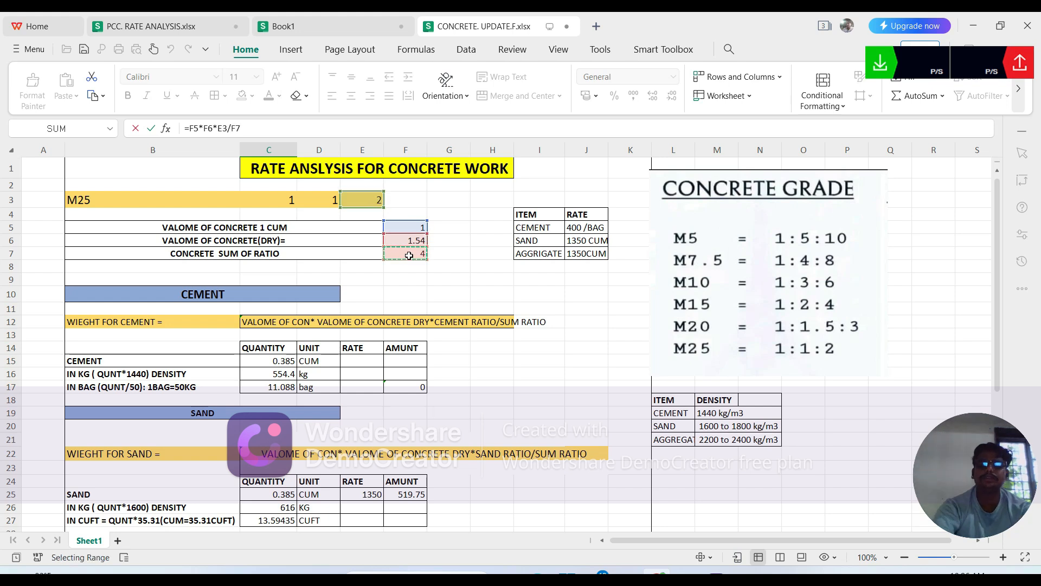
scroll(409, 254, down, 3)
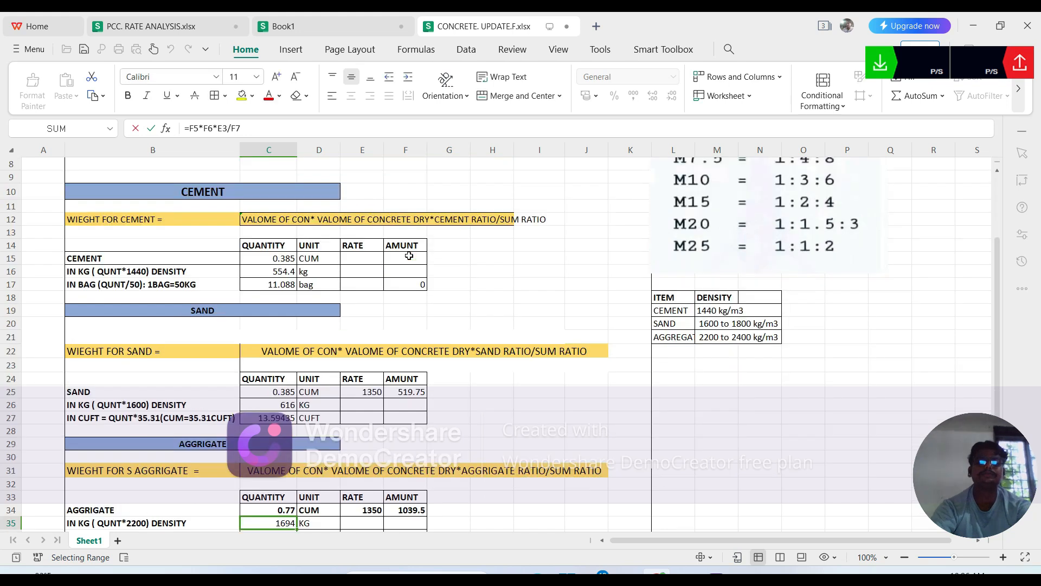
key(Return)
- Clear the existing aggregate formulas for kg in C35 and cubic feet in C36
scroll(369, 325, down, 4)
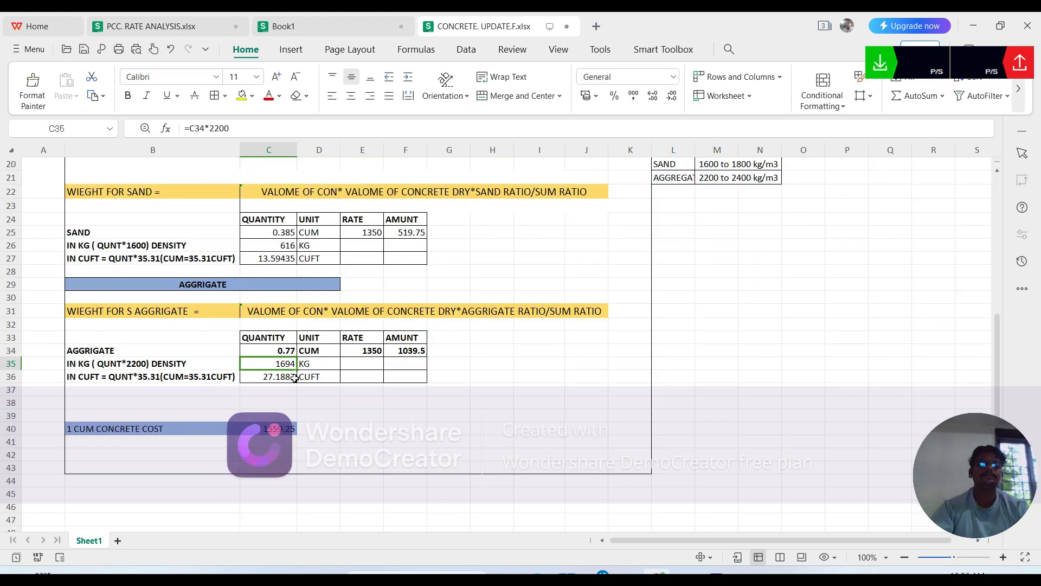
scroll(280, 371, down, 1)
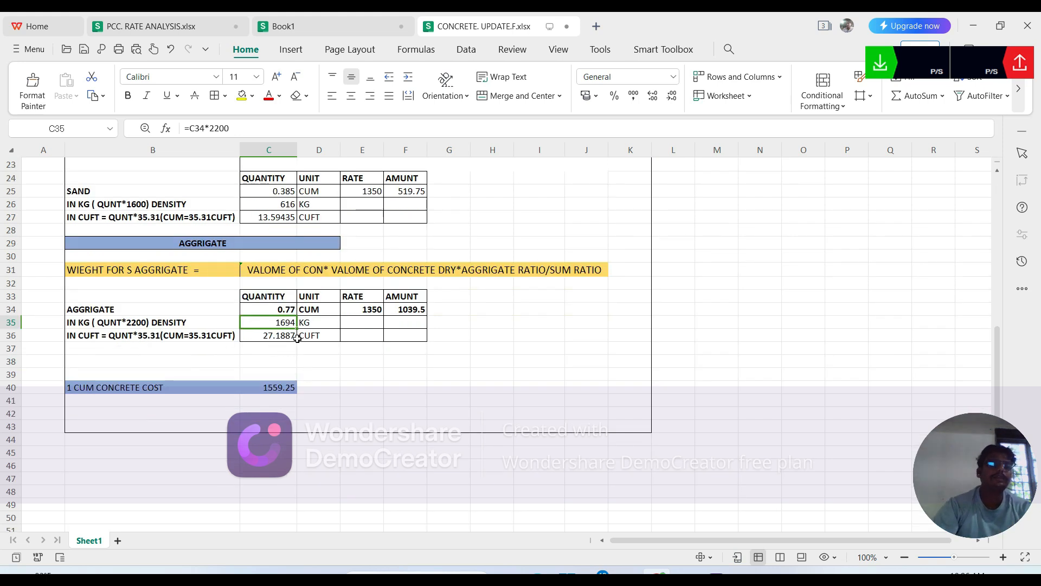
double_click(290, 322)
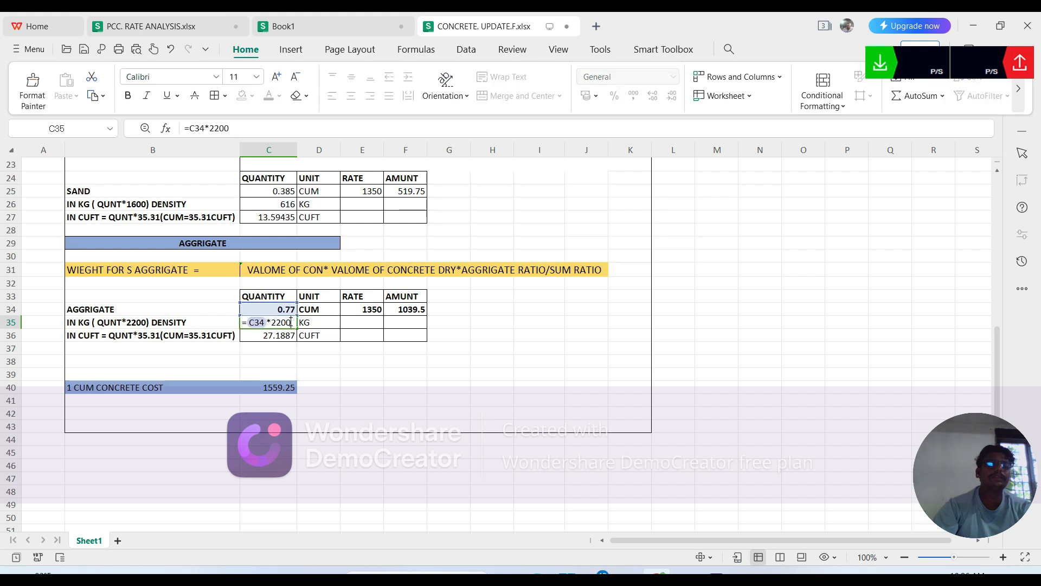
key(BackSpace)
key(BackSpace)
key(BackSpace)
key(BackSpace)
key(BackSpace)
key(BackSpace)
key(BackSpace)
key(BackSpace)
key(BackSpace)
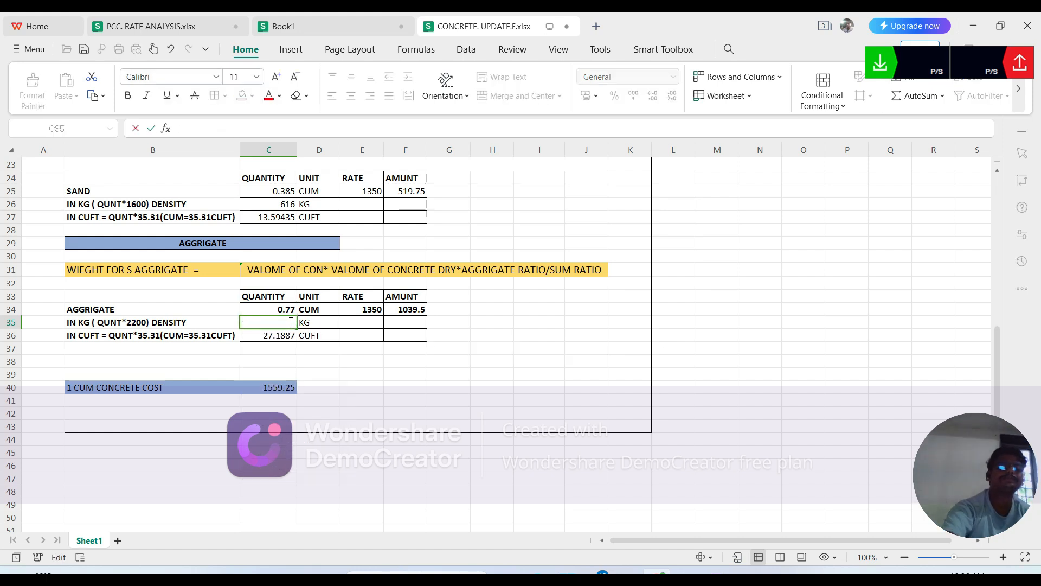
key(Return)
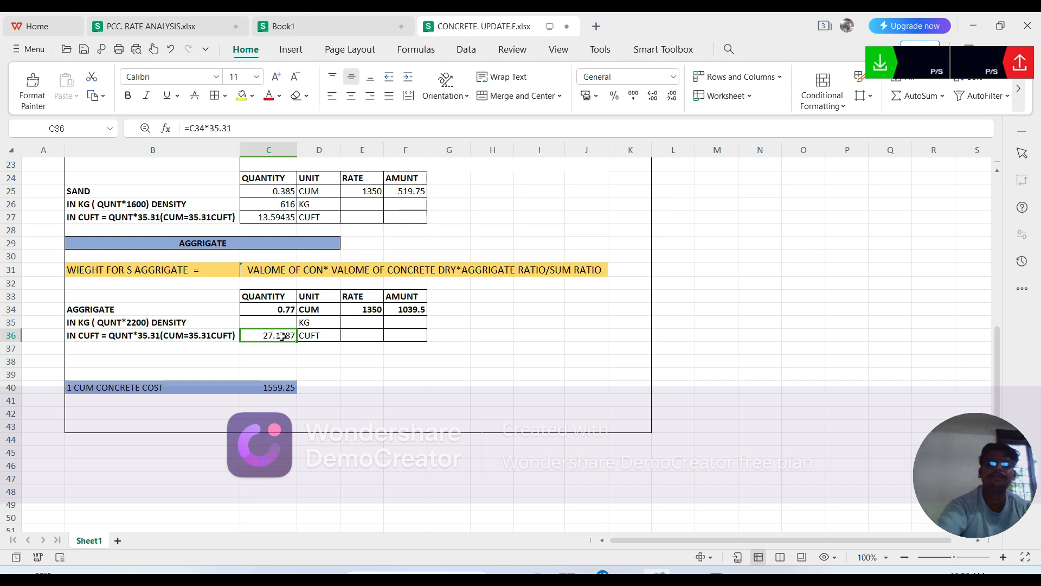
key(BackSpace)
- Calculate the aggregate weight in kg in C35 with the formula =C34*2200, using the lower aggregate density from the density table
scroll(283, 336, up, 1)
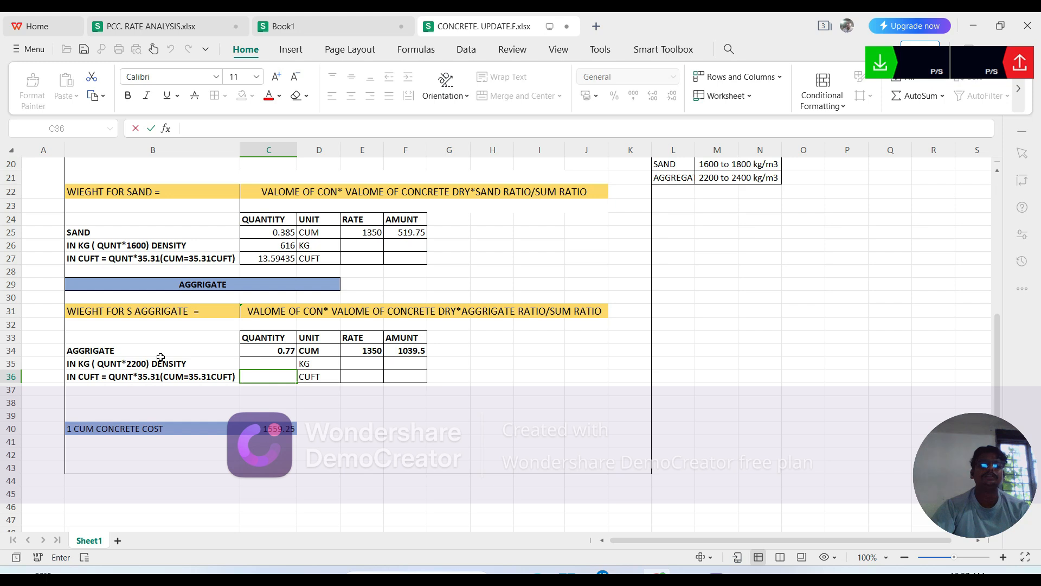
scroll(191, 379, up, 2)
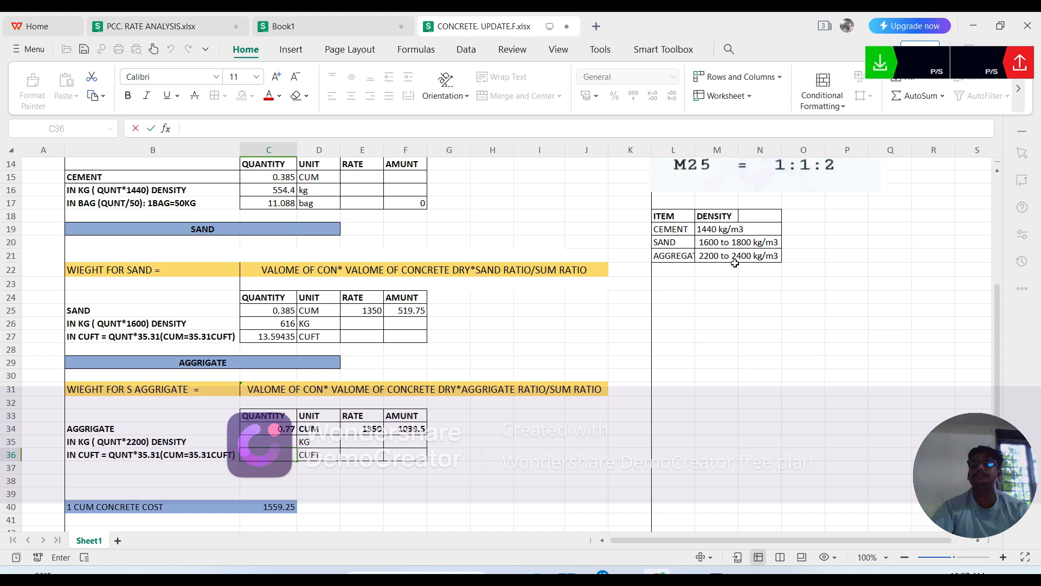
scroll(459, 332, down, 2)
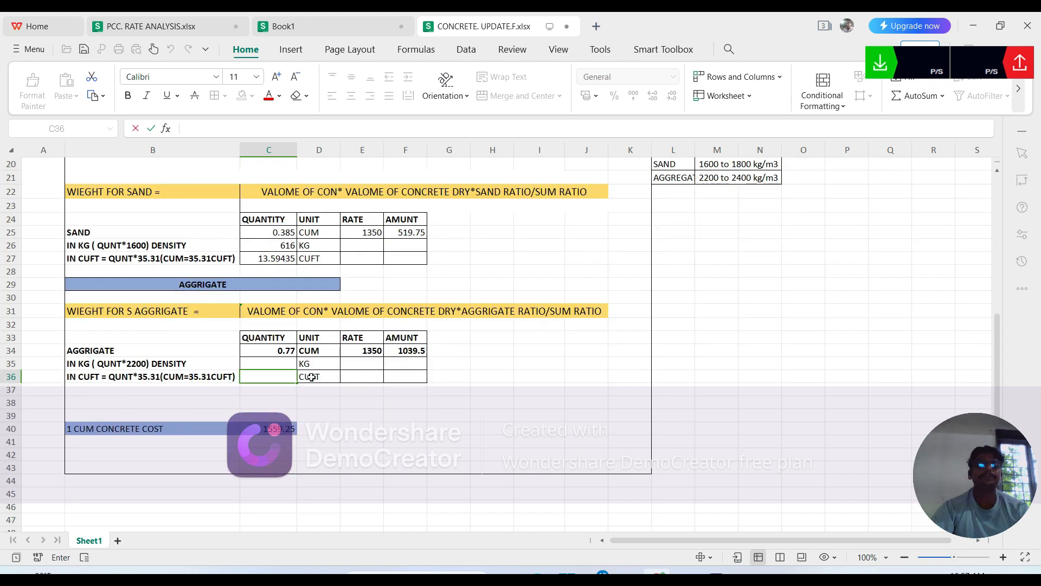
click(293, 363)
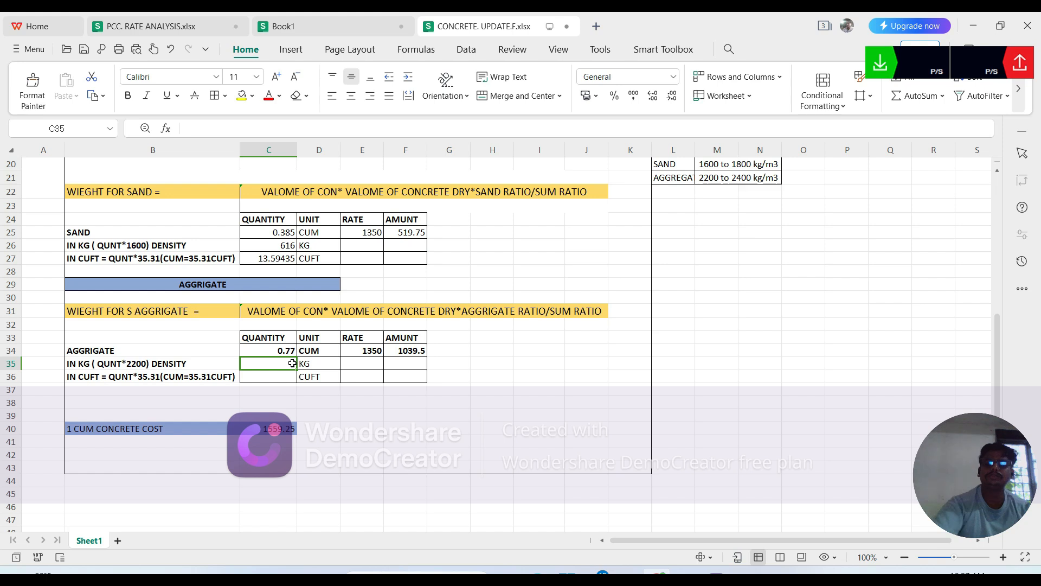
text(=)
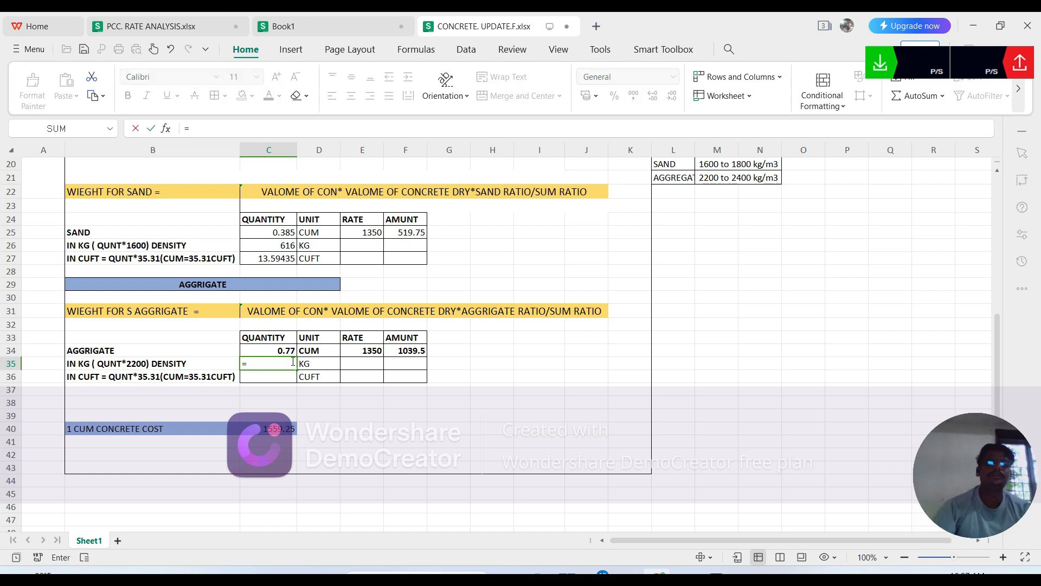
click(285, 351)
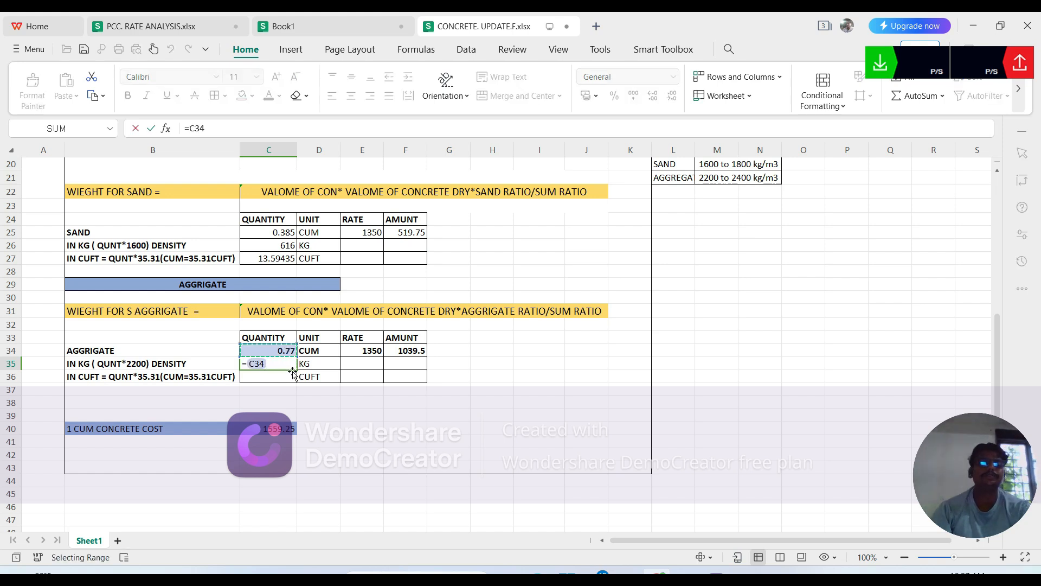
text(*)
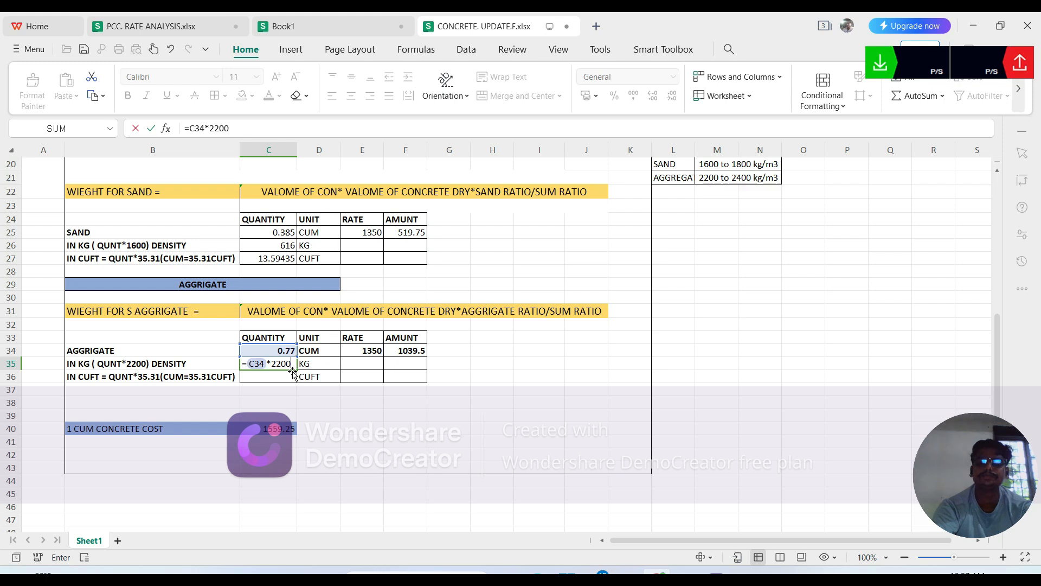
text(2200)
key(Return)
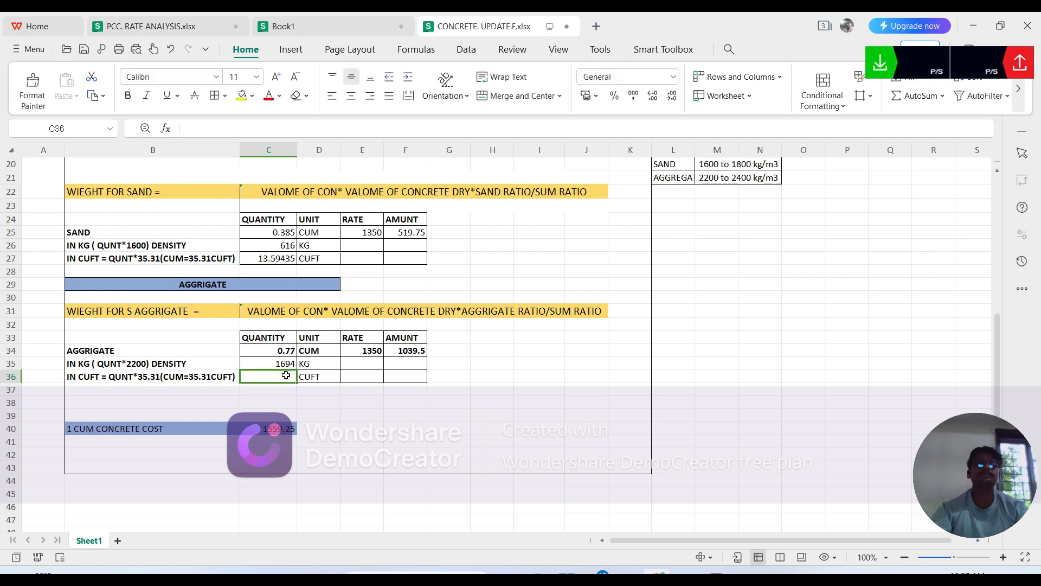
- Convert the aggregate quantity to cubic feet in C36 with the formula =C34*35.31
scroll(324, 369, down, 1)
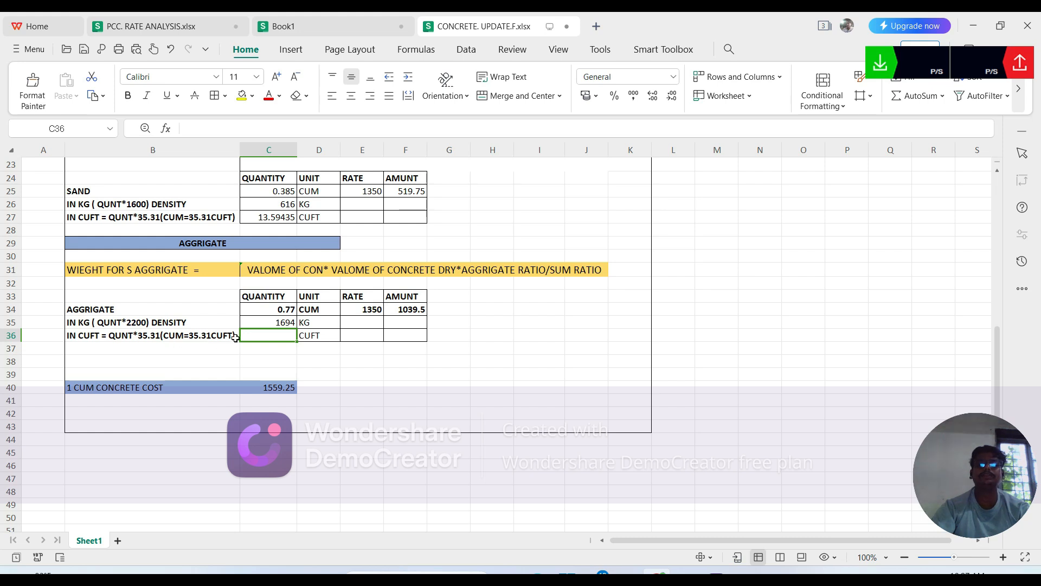
text(=)
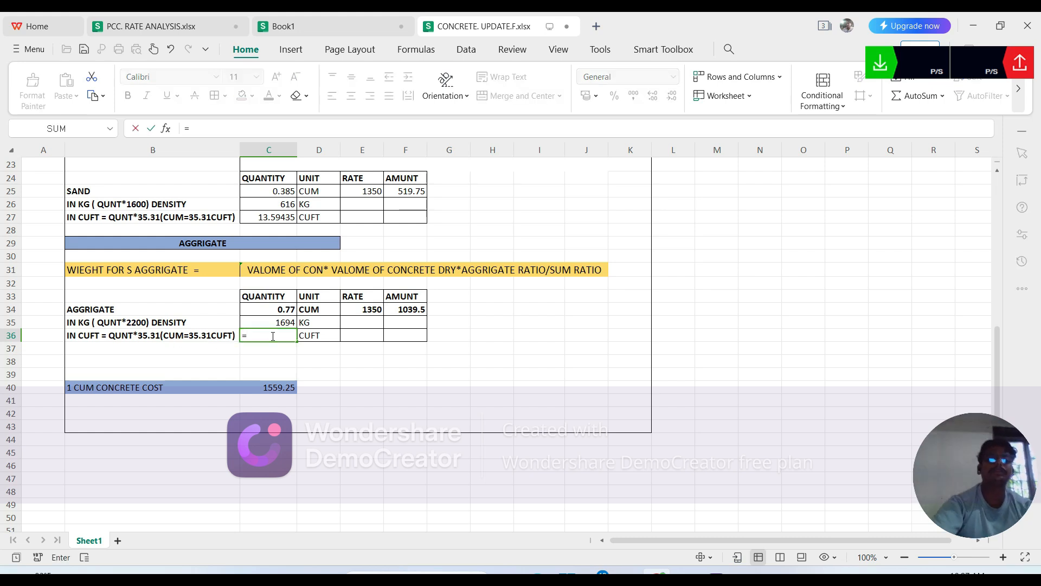
click(287, 309)
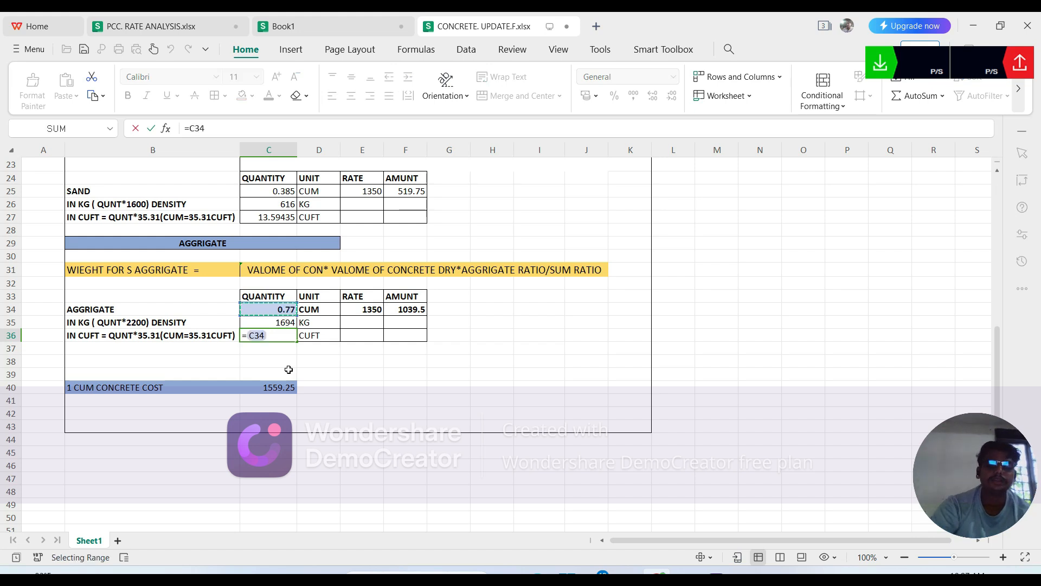
text(*)
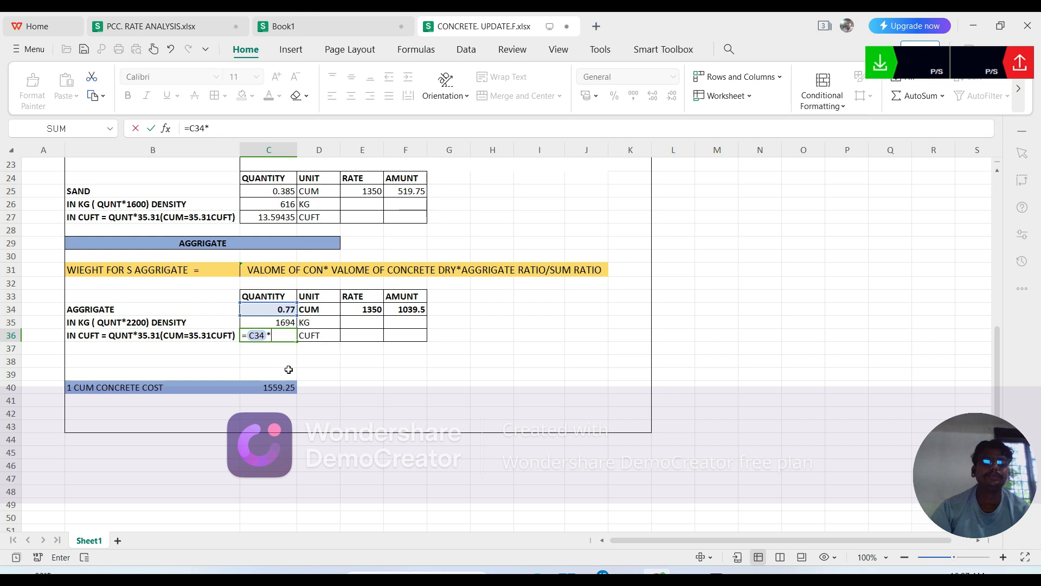
text(35.3)
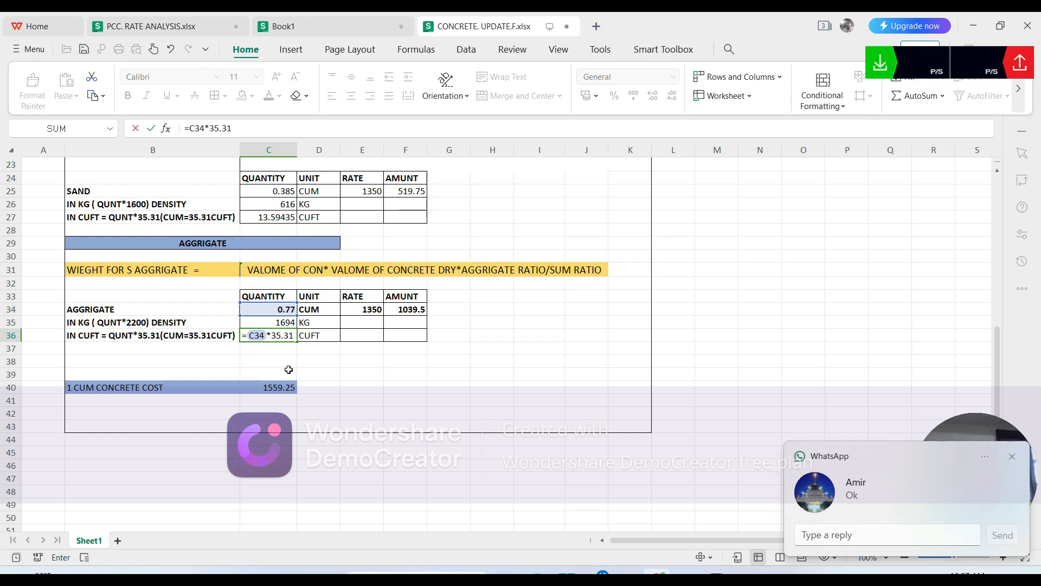
text(1)
key(Return)
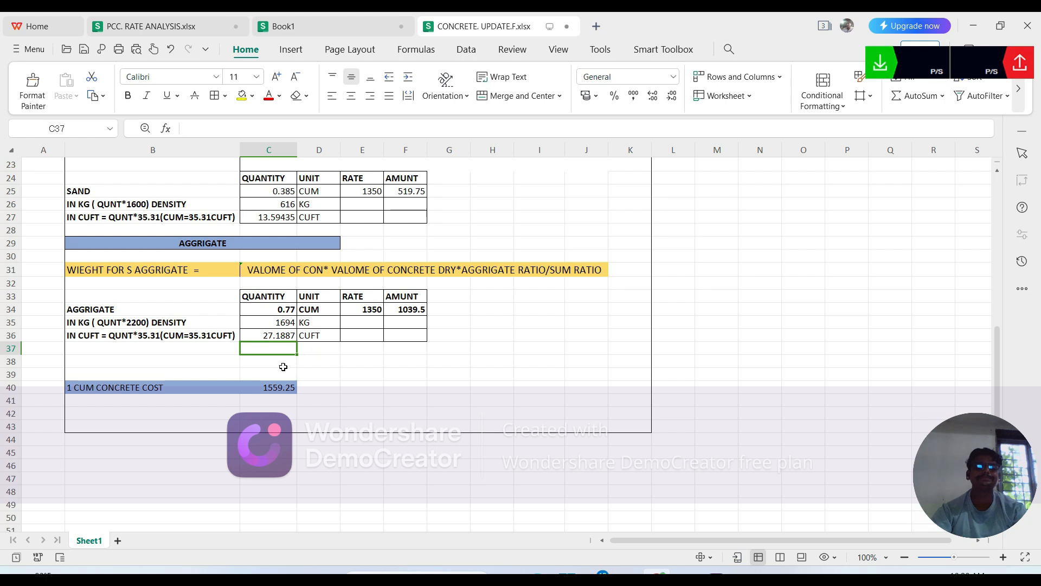
scroll(289, 369, up, 6)
scroll(291, 365, up, 2)
scroll(208, 386, down, 2)
scroll(208, 386, up, 2)
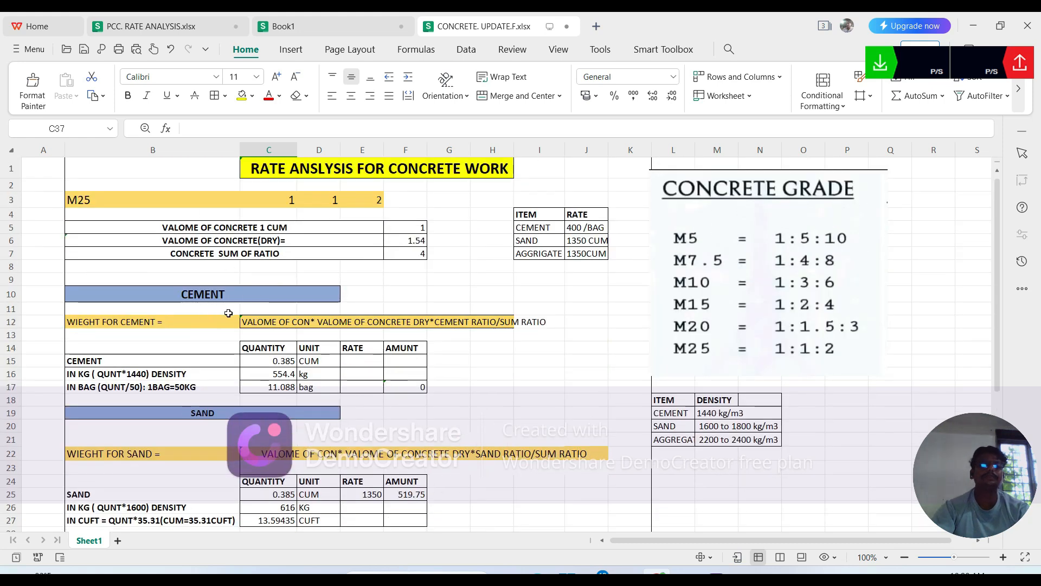
scroll(225, 313, down, 3)
scroll(229, 338, down, 3)
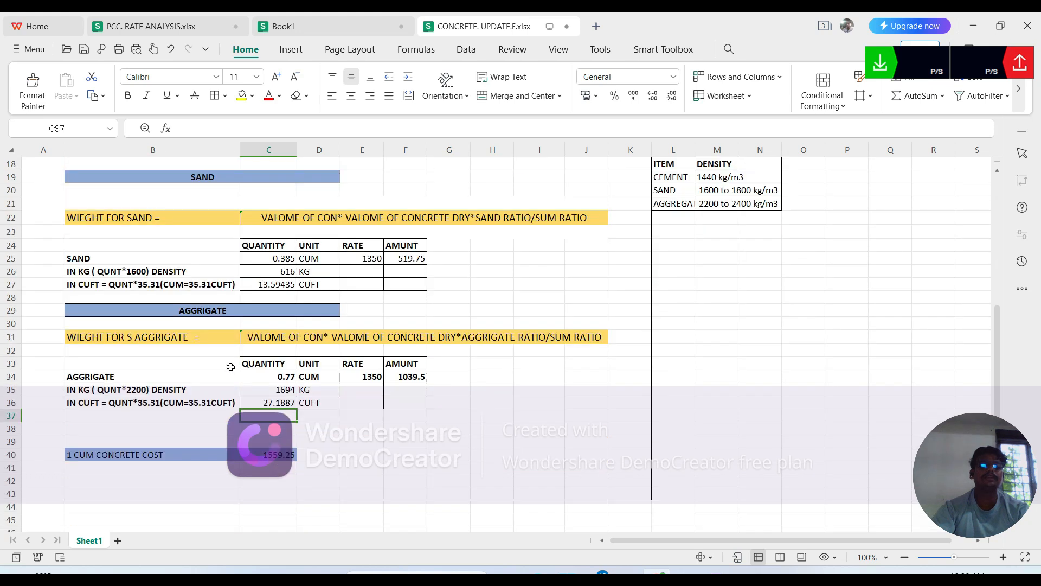
scroll(233, 375, up, 6)
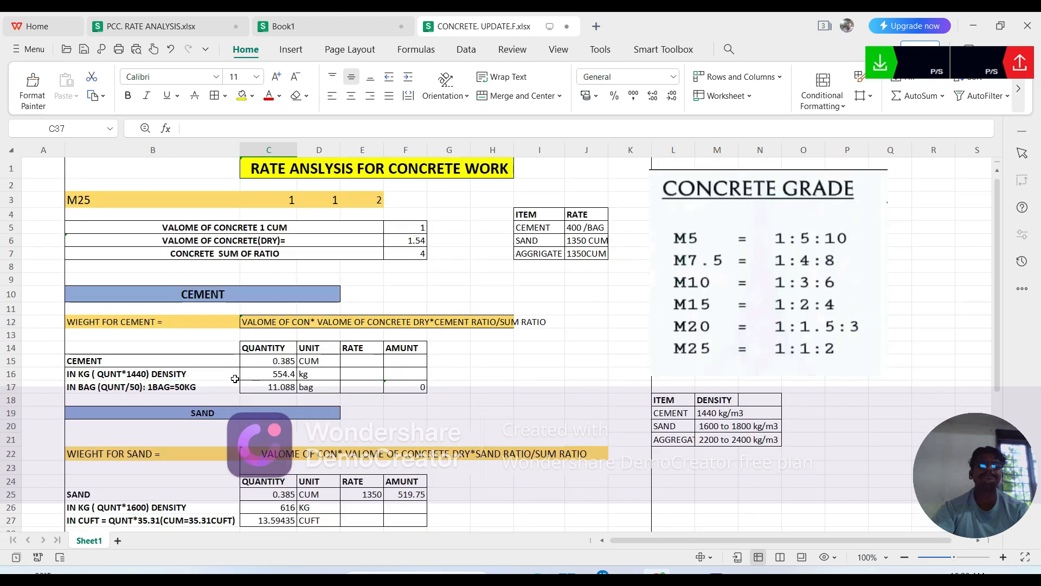
scroll(321, 367, down, 1)
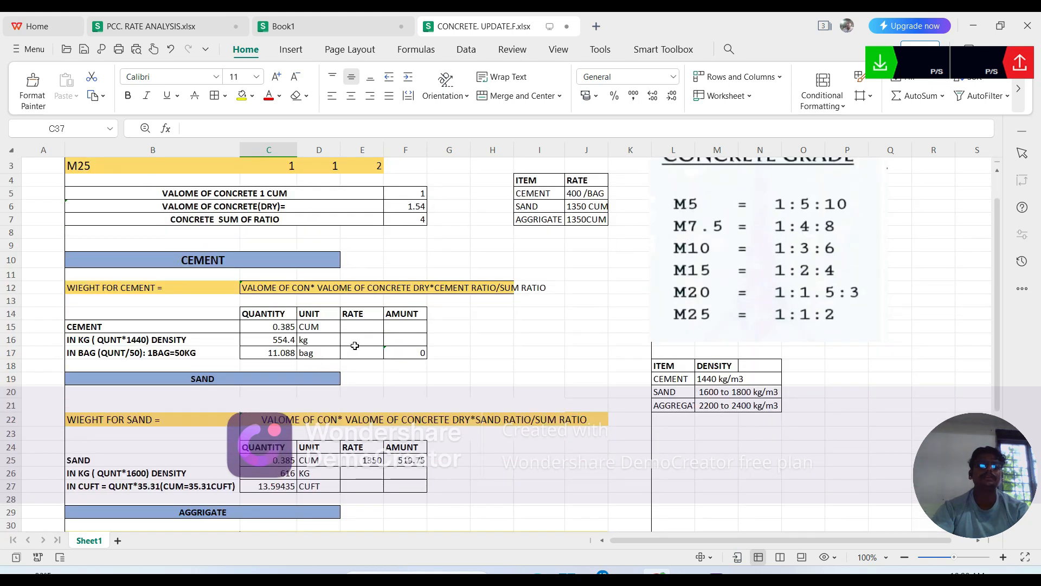
scroll(423, 366, up, 1)
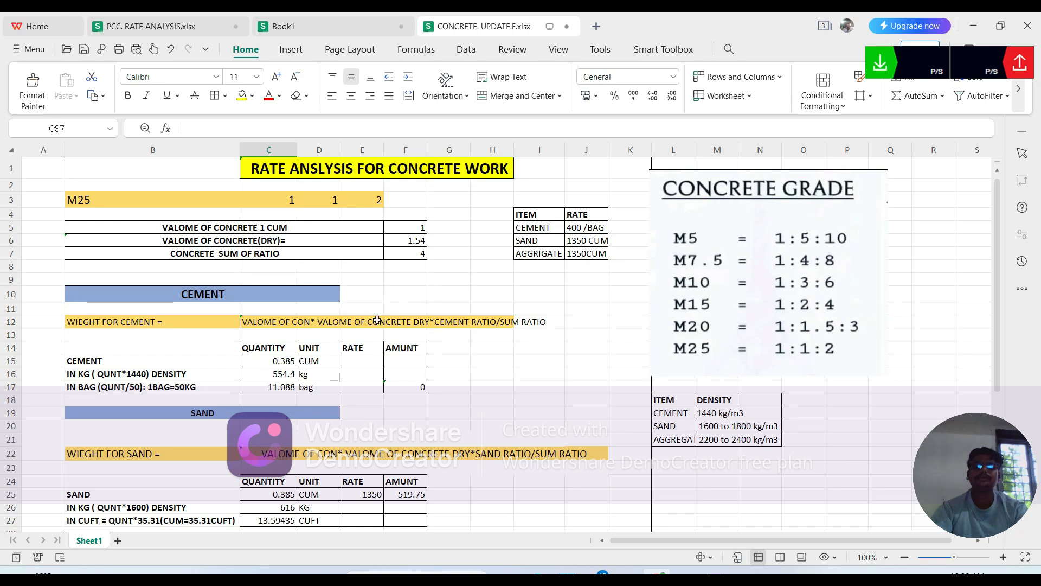
click(367, 359)
text(400)
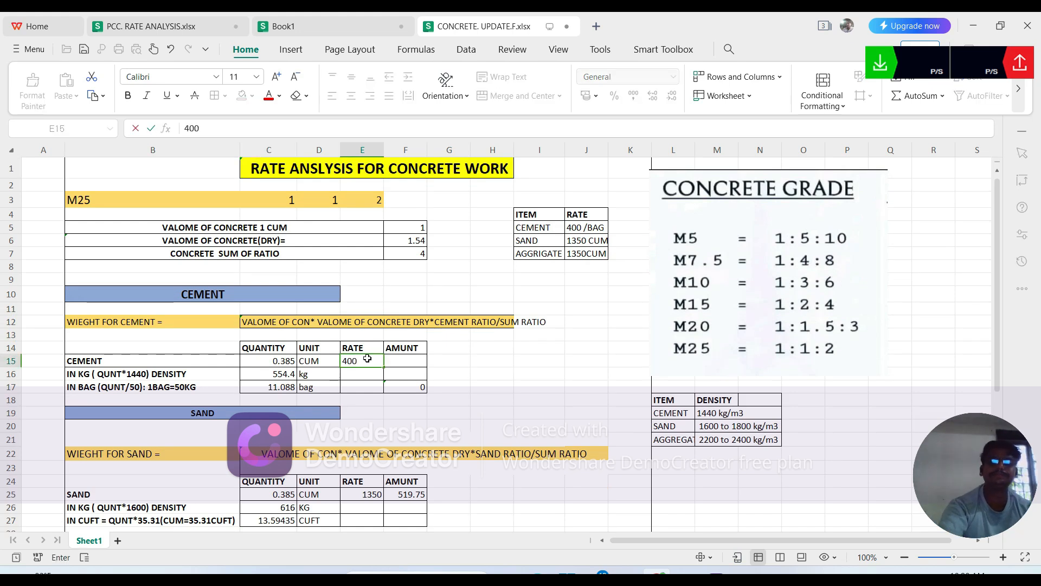
key(Return)
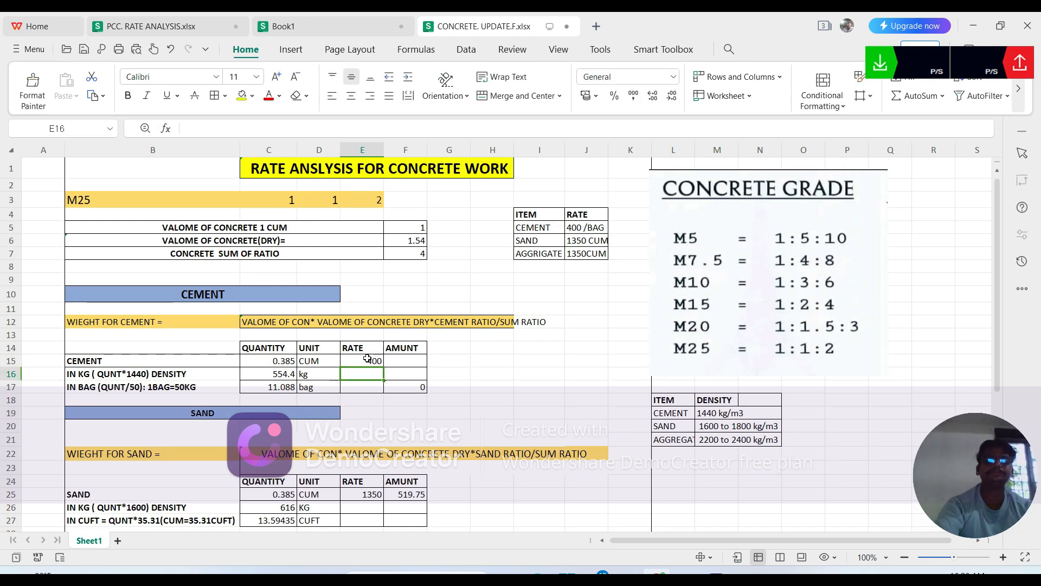
click(372, 360)
key(BackSpace)
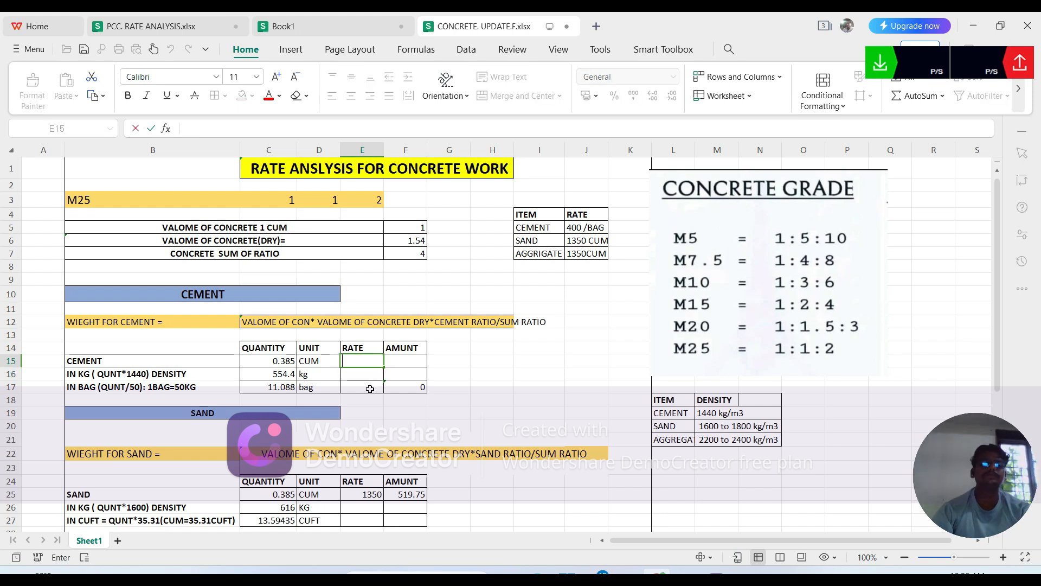
- Enter the cement rate of 400 per bag in E17
click(370, 389)
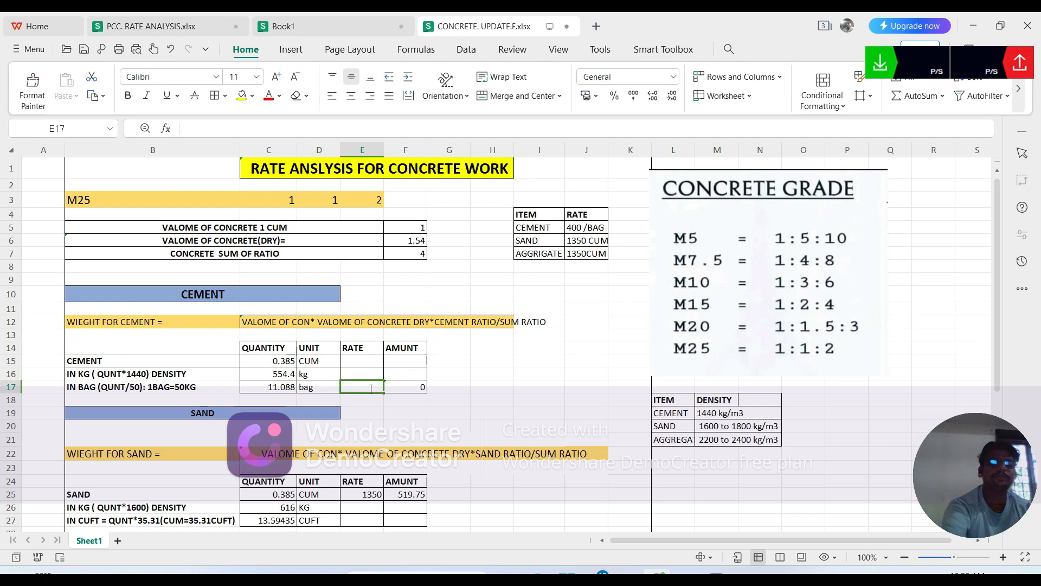
text(400)
key(Return)
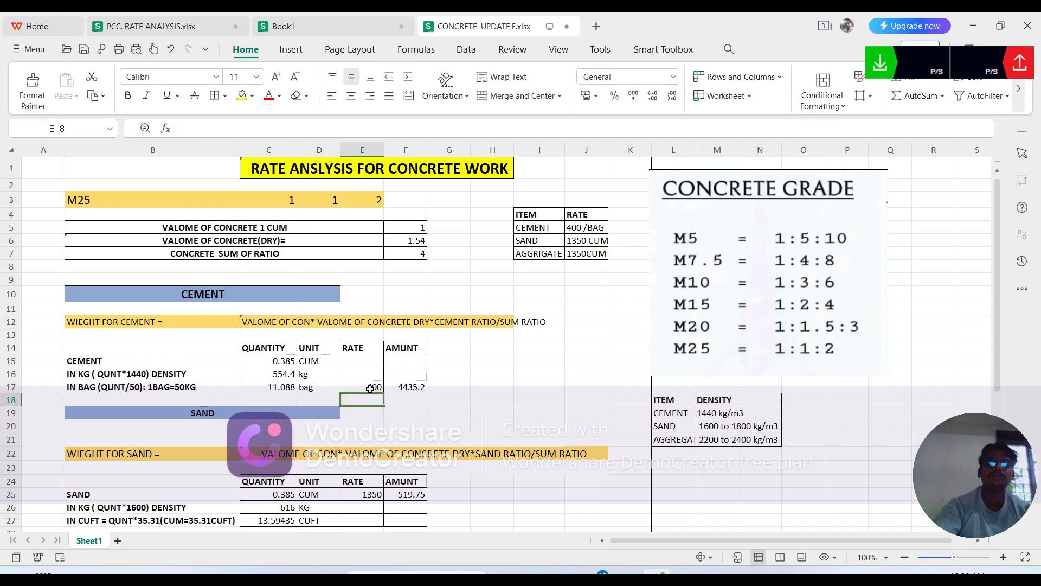
- Re-enter the cement amount in F17 as bags times rate with the formula =C17*E17
double_click(407, 387)
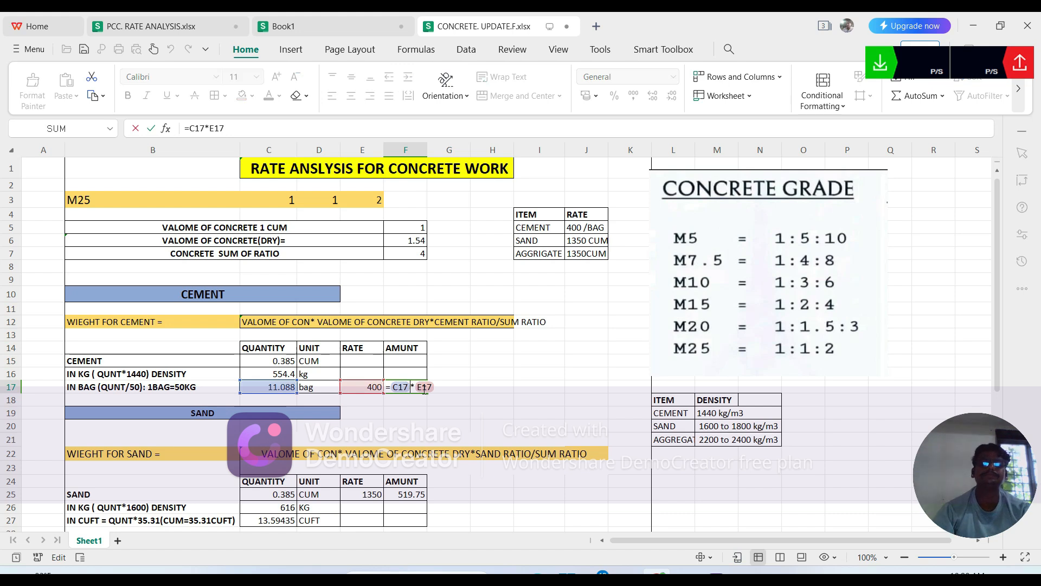
key(BackSpace)
key(BackSpace)
key(BackSpace)
key(BackSpace)
key(BackSpace)
key(BackSpace)
key(BackSpace)
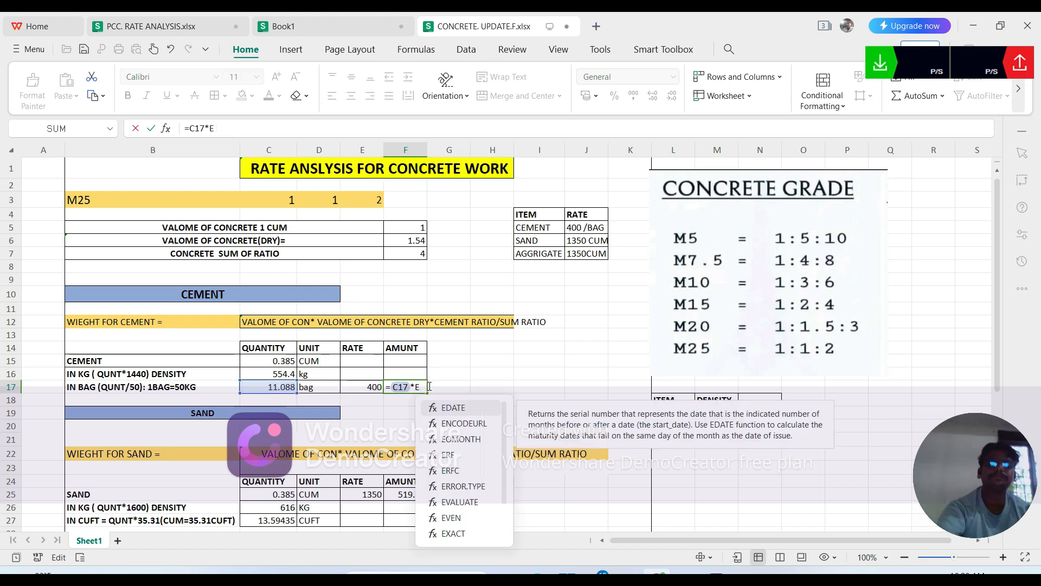
key(BackSpace)
text(=)
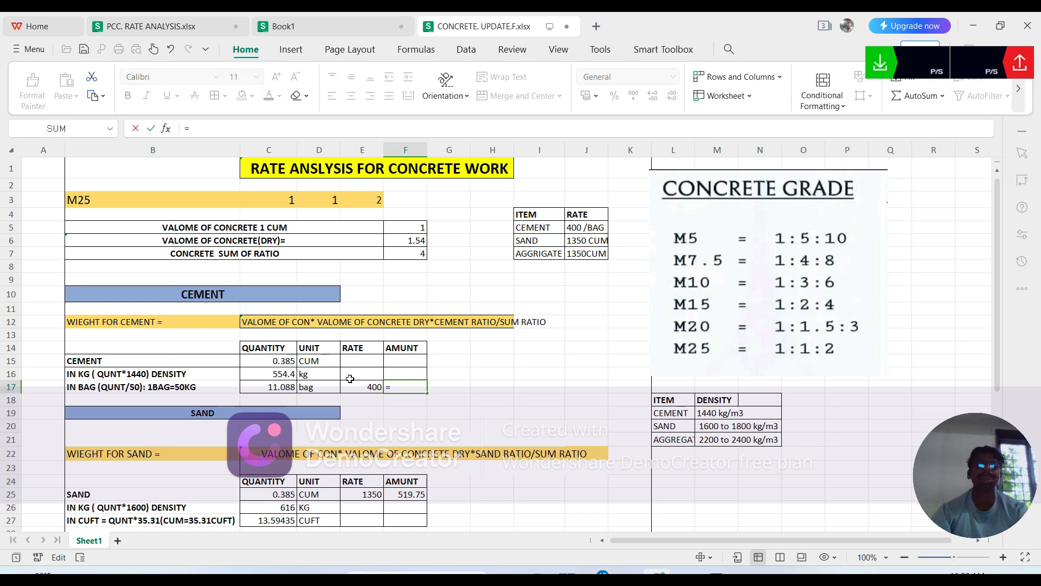
click(275, 388)
text(*)
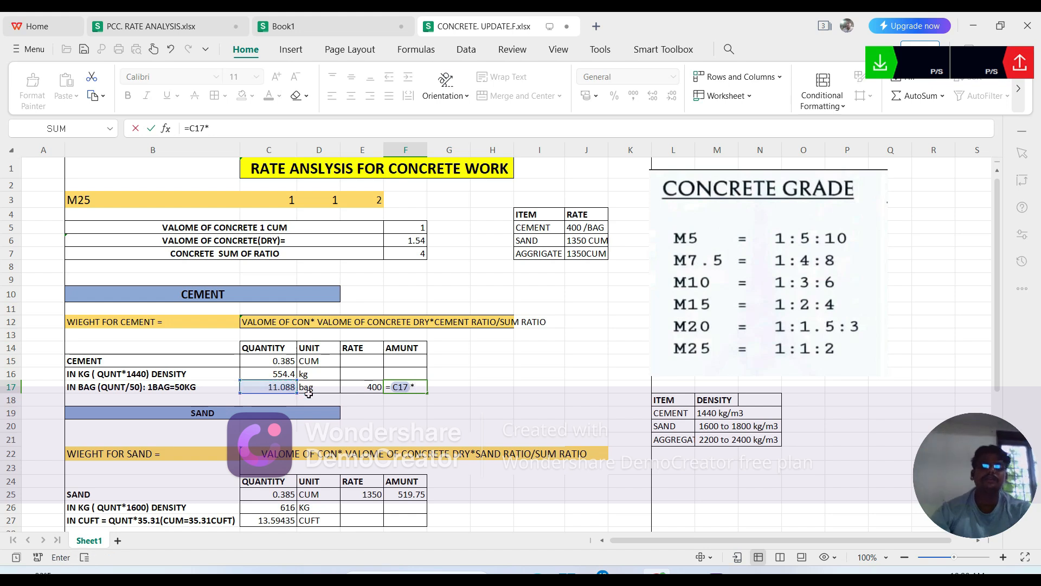
click(373, 388)
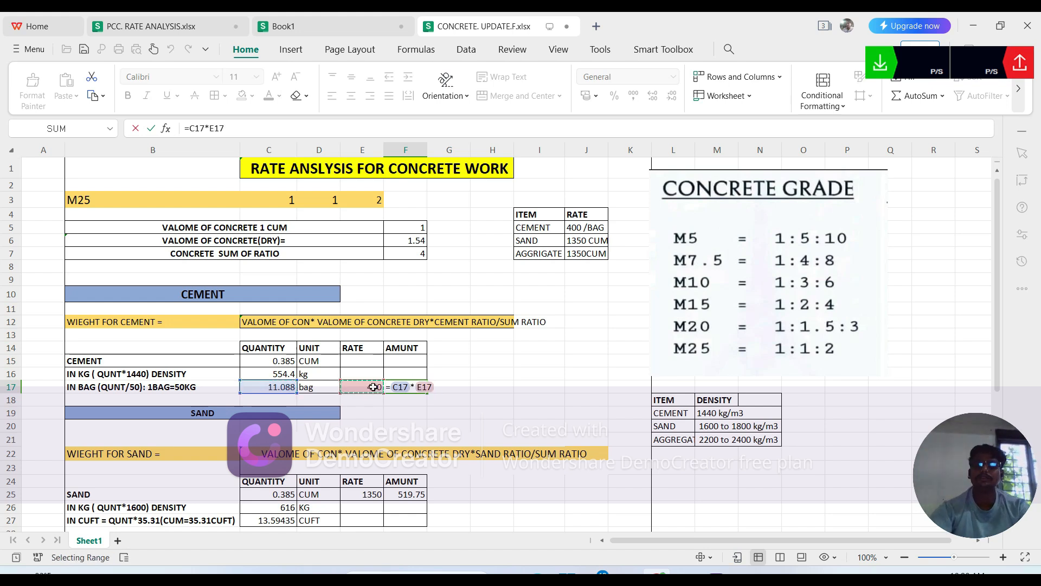
key(Return)
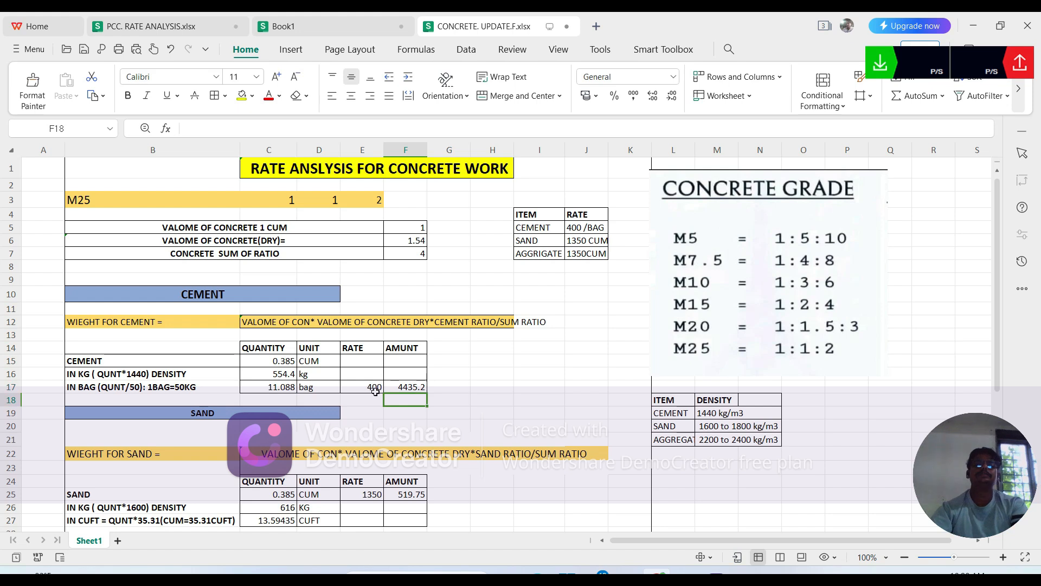
- Review the item rate table for sand and aggregate alongside the rates in their quantity tables
scroll(376, 390, down, 1)
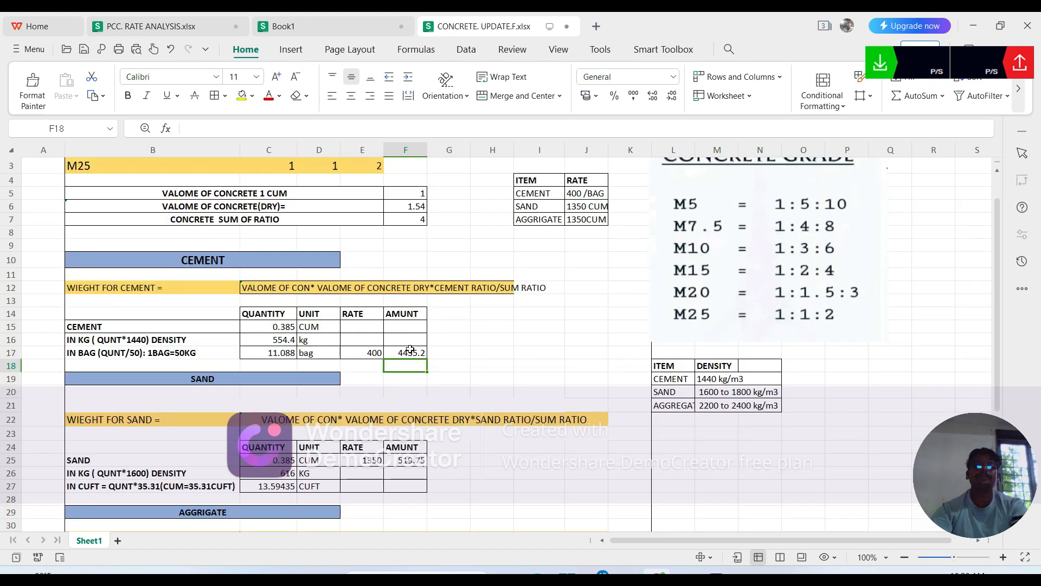
scroll(410, 349, down, 1)
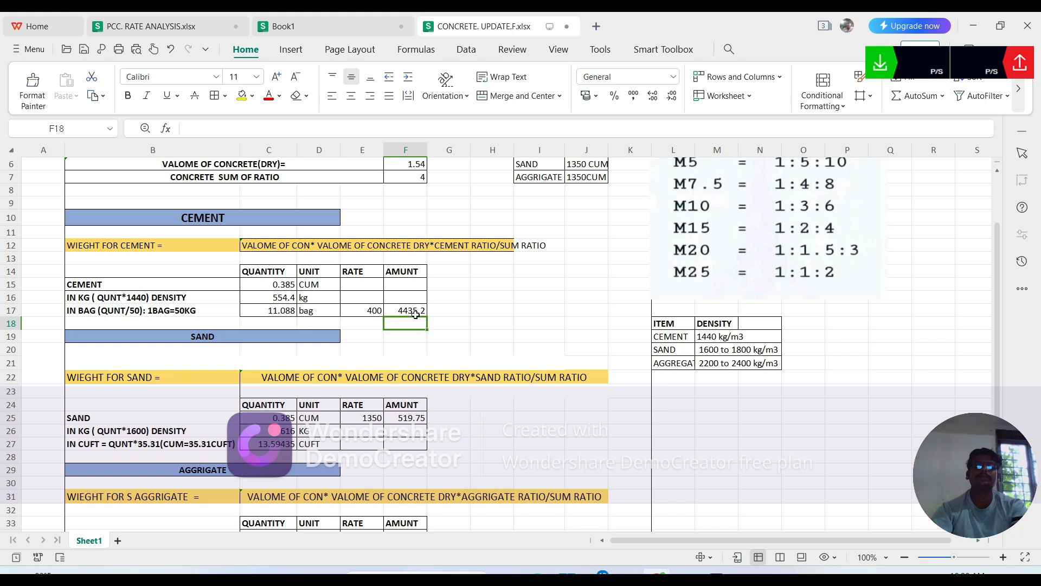
scroll(416, 314, down, 2)
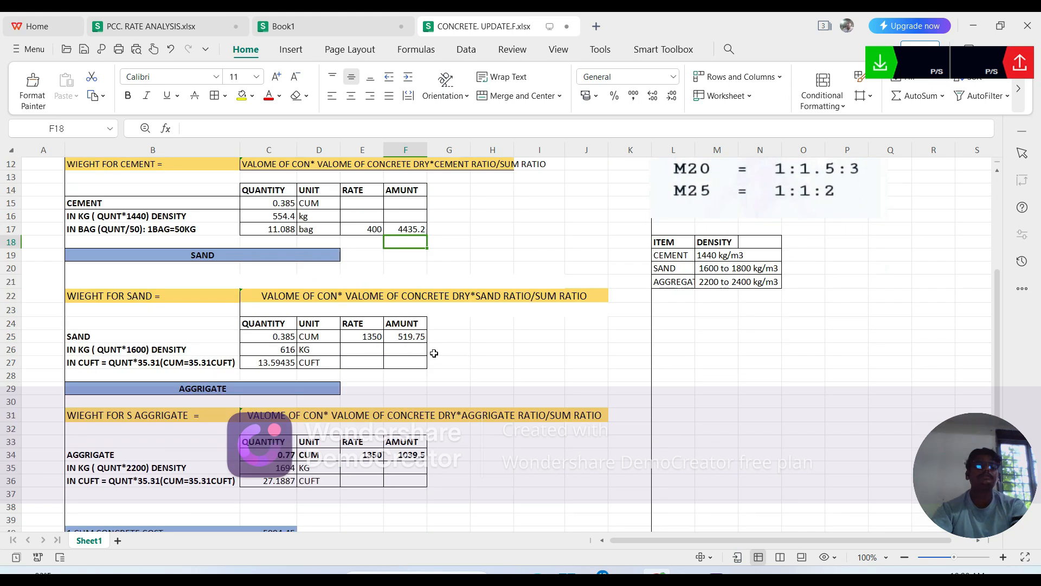
scroll(434, 353, up, 4)
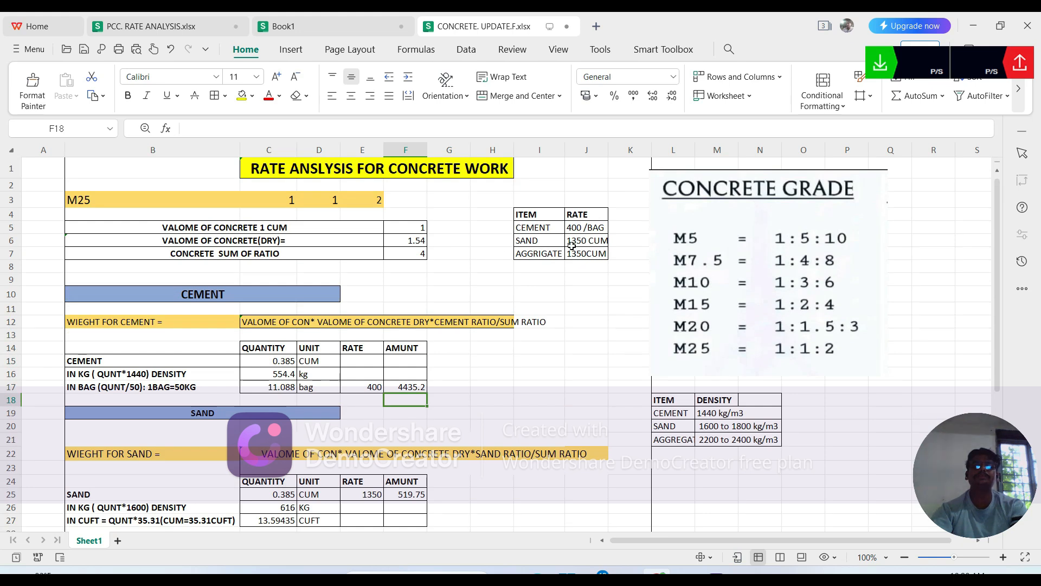
scroll(571, 245, down, 1)
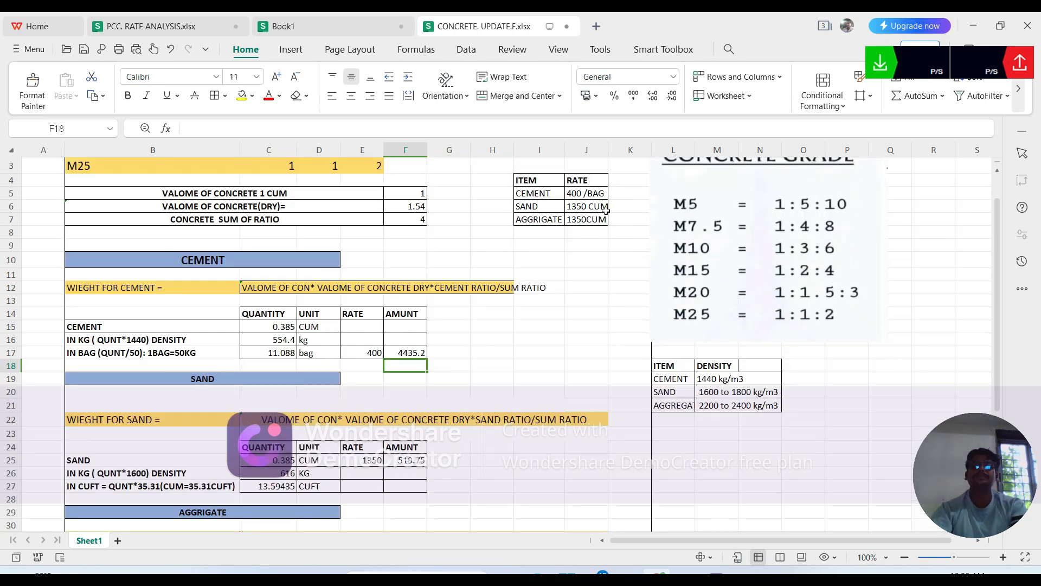
scroll(586, 245, down, 1)
scroll(584, 273, up, 2)
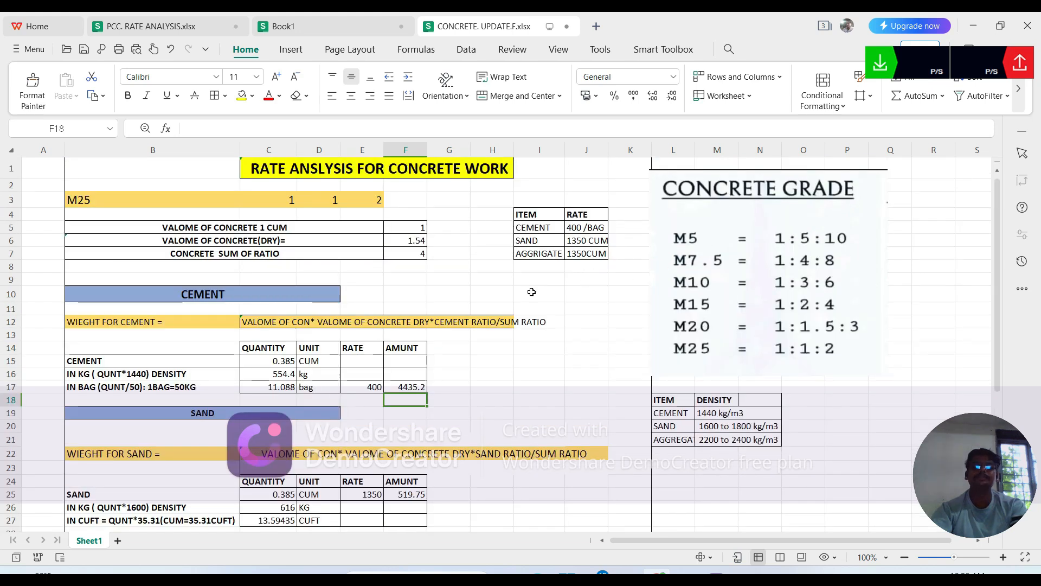
scroll(530, 292, down, 1)
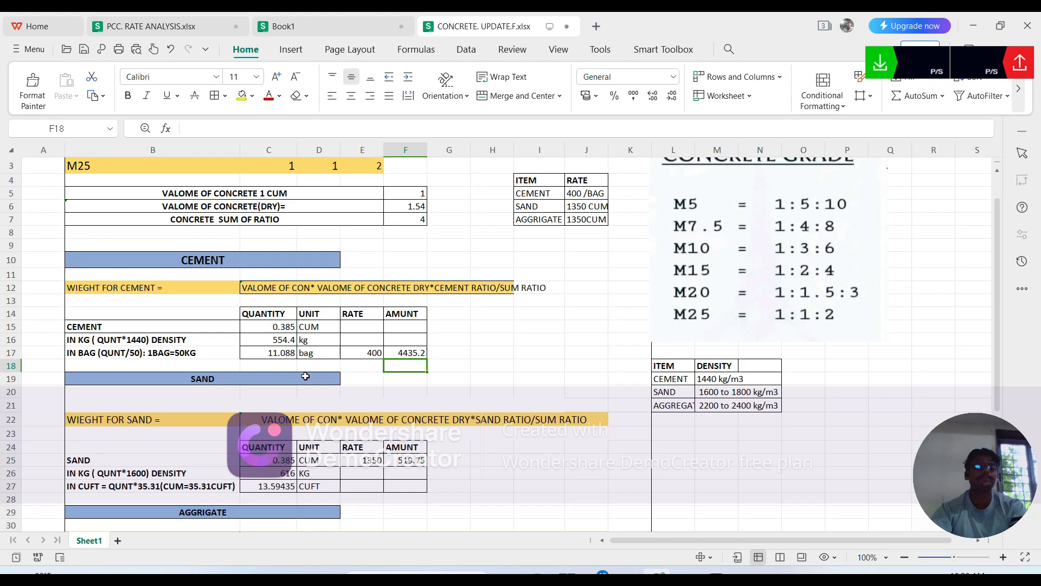
scroll(329, 353, down, 2)
scroll(357, 366, up, 1)
scroll(358, 410, down, 1)
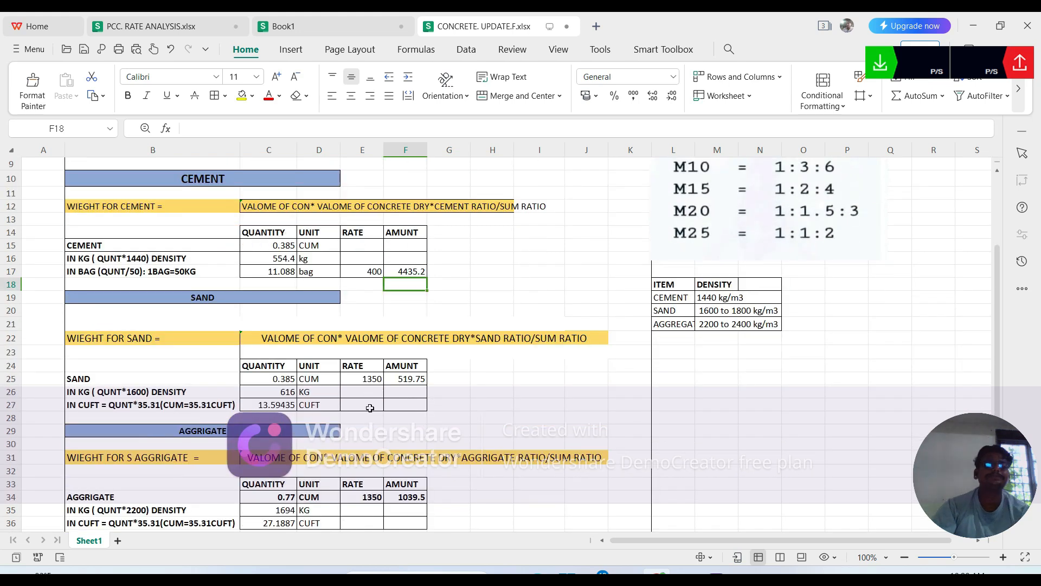
- Replace the sand amount in F25 with quantity times rate using the formula =C25*E25
click(409, 379)
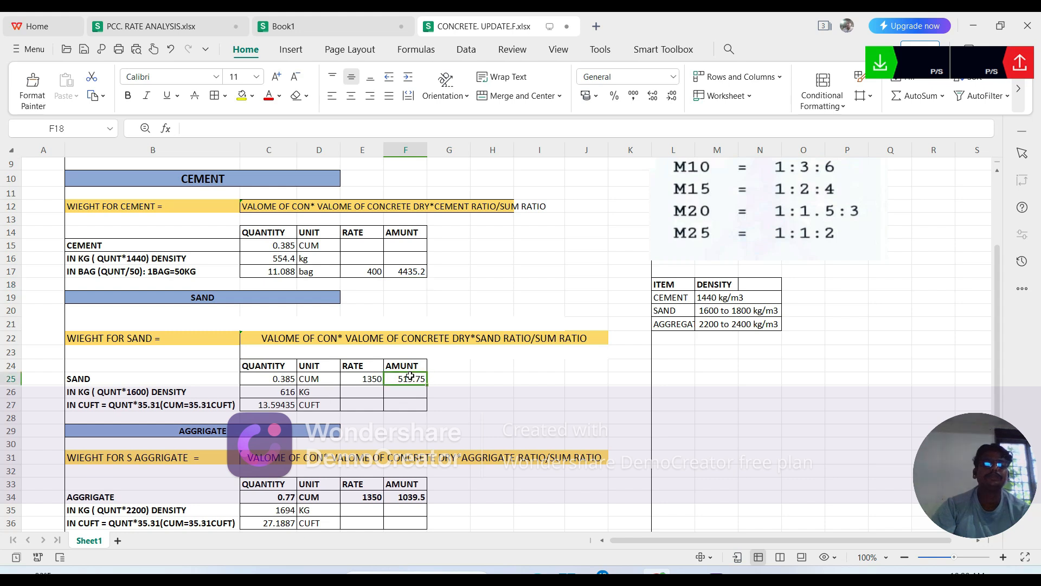
text(\)
key(BackSpace)
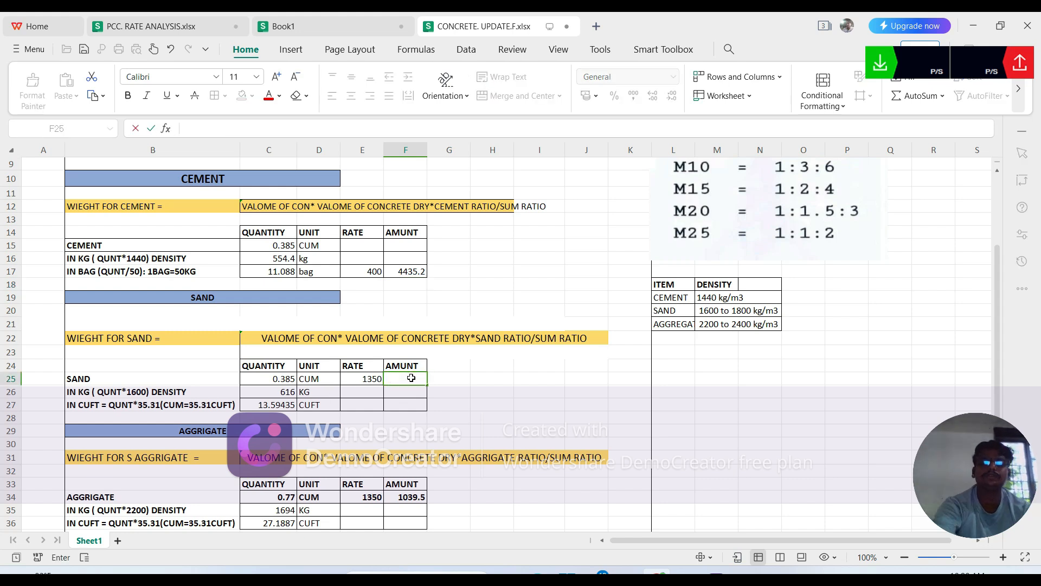
click(373, 378)
click(394, 380)
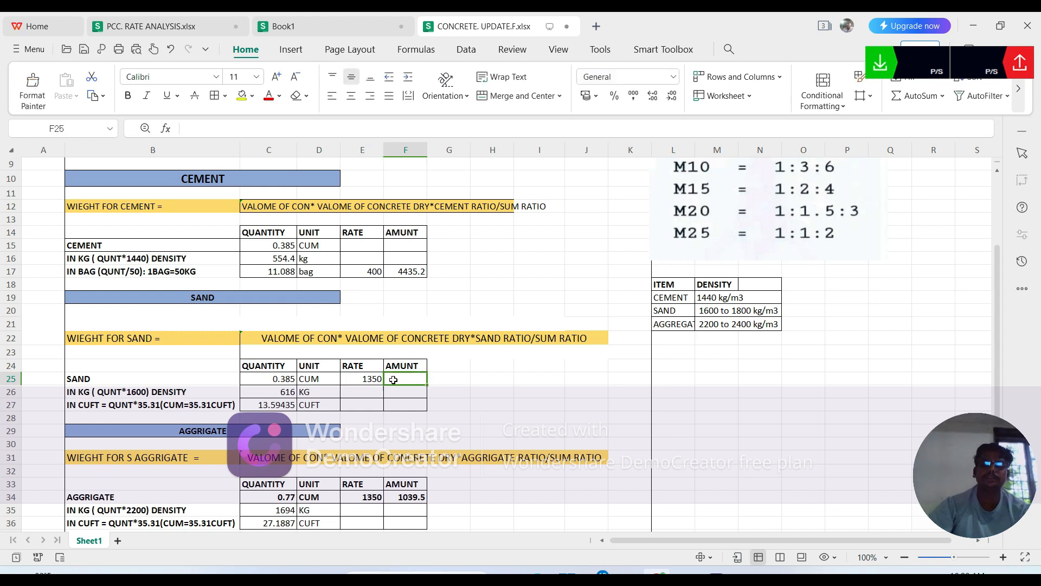
text(=)
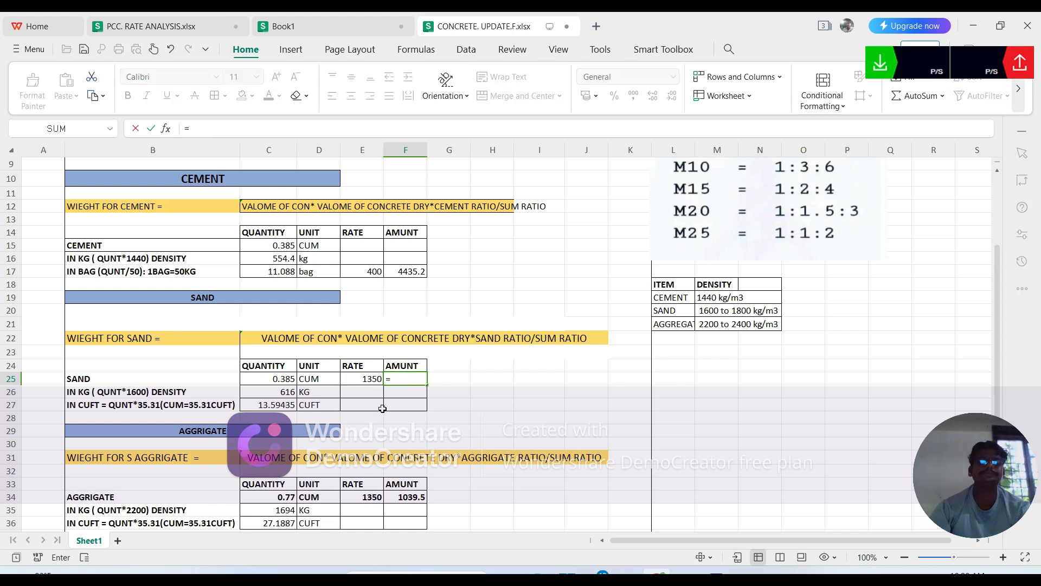
click(278, 378)
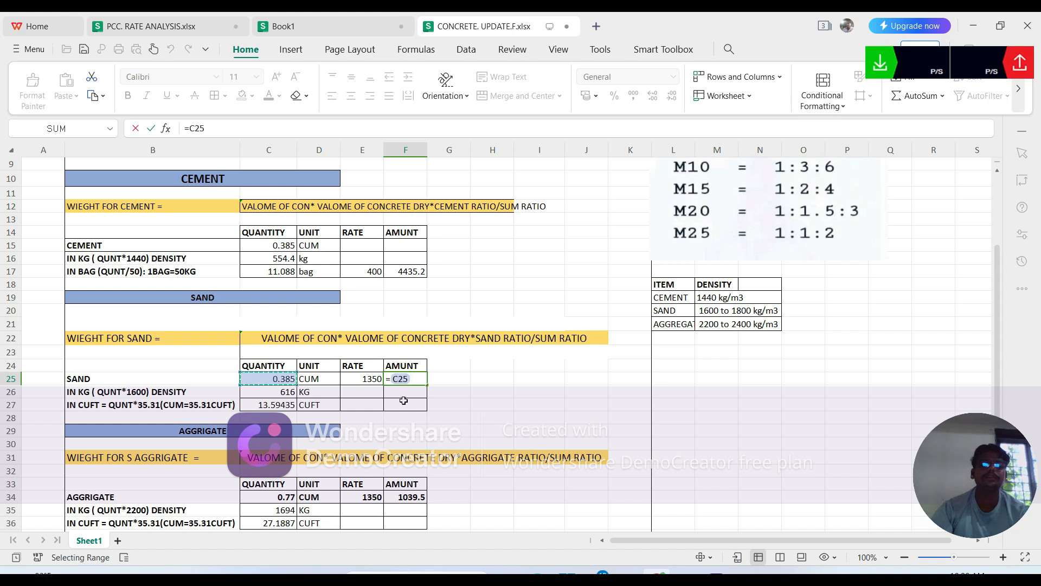
text(*)
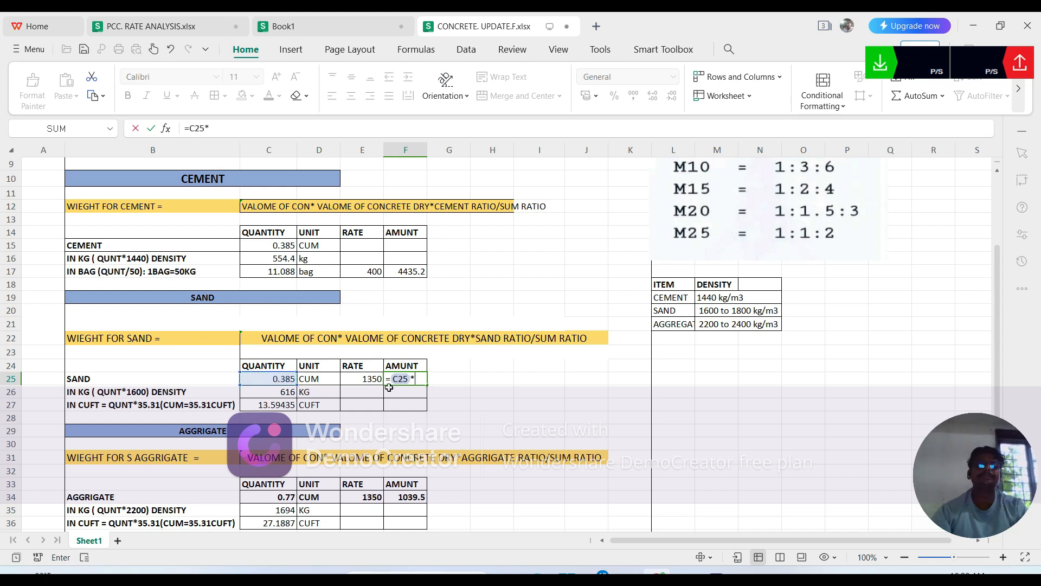
click(367, 379)
key(Return)
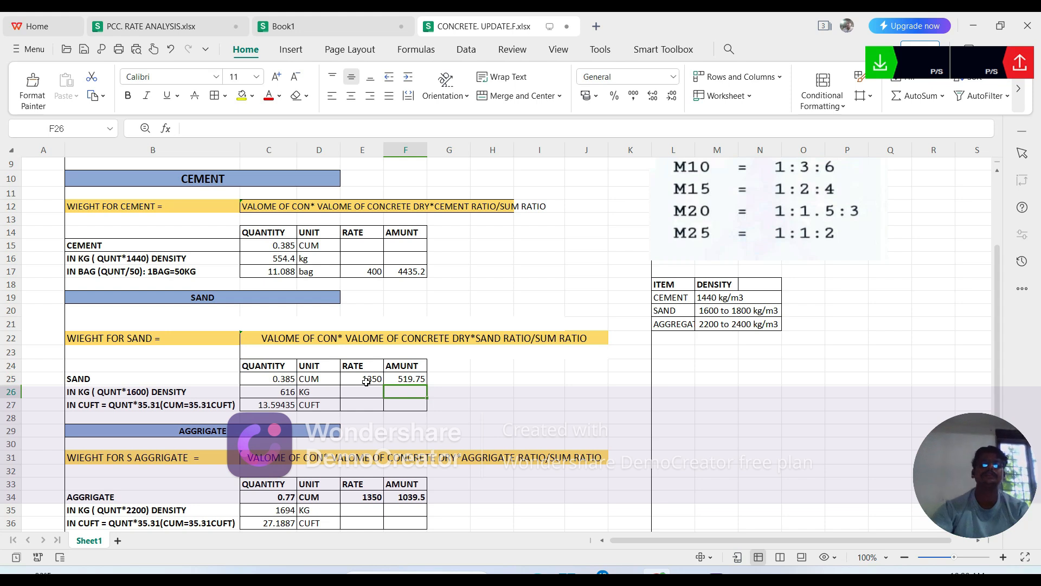
- Set the aggregate rate in E34 to 1400
scroll(374, 405, down, 1)
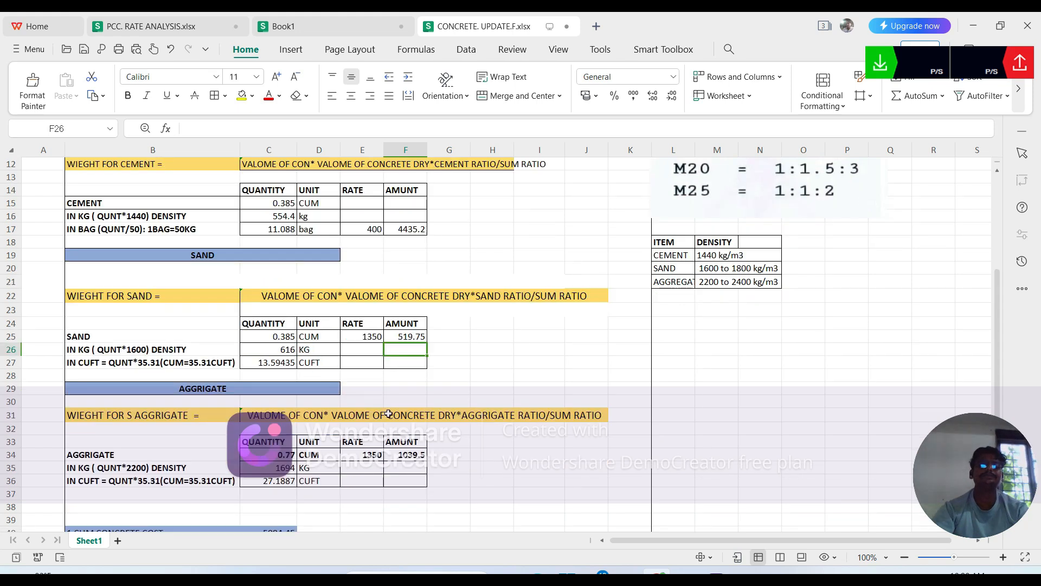
scroll(395, 364, up, 2)
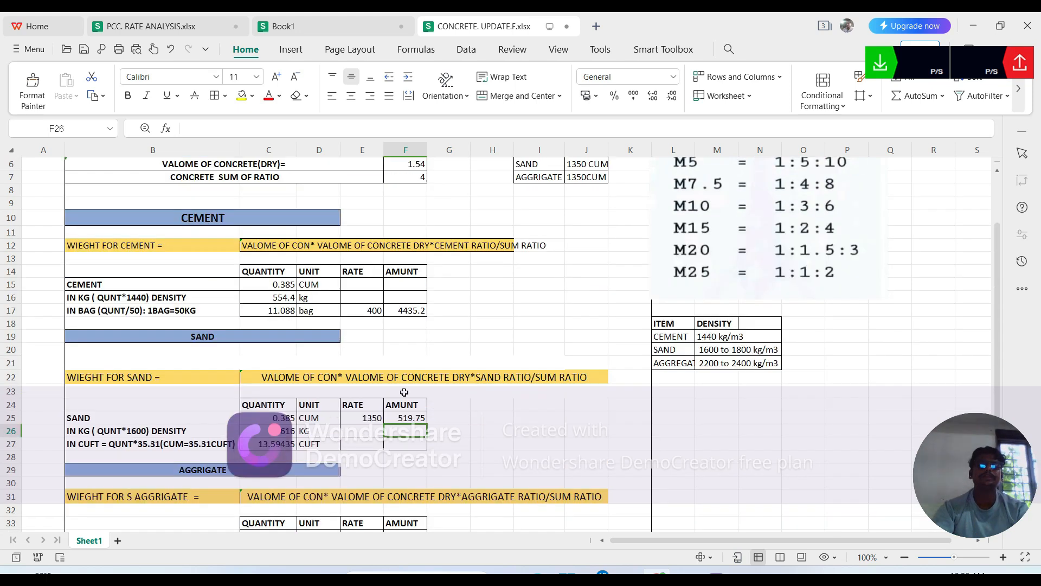
scroll(397, 458, down, 2)
click(379, 456)
key(BackSpace)
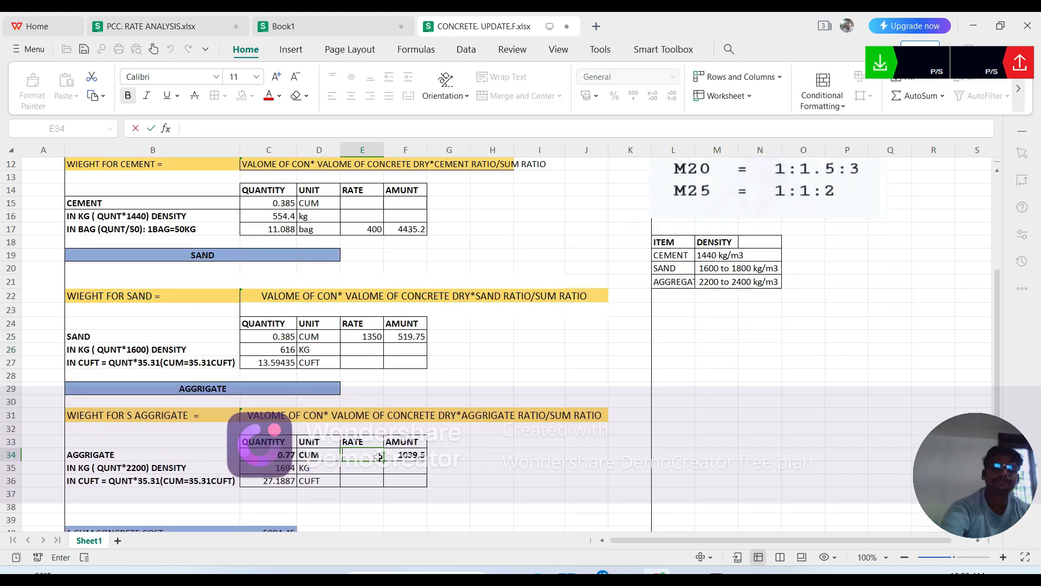
text(1400)
key(Return)
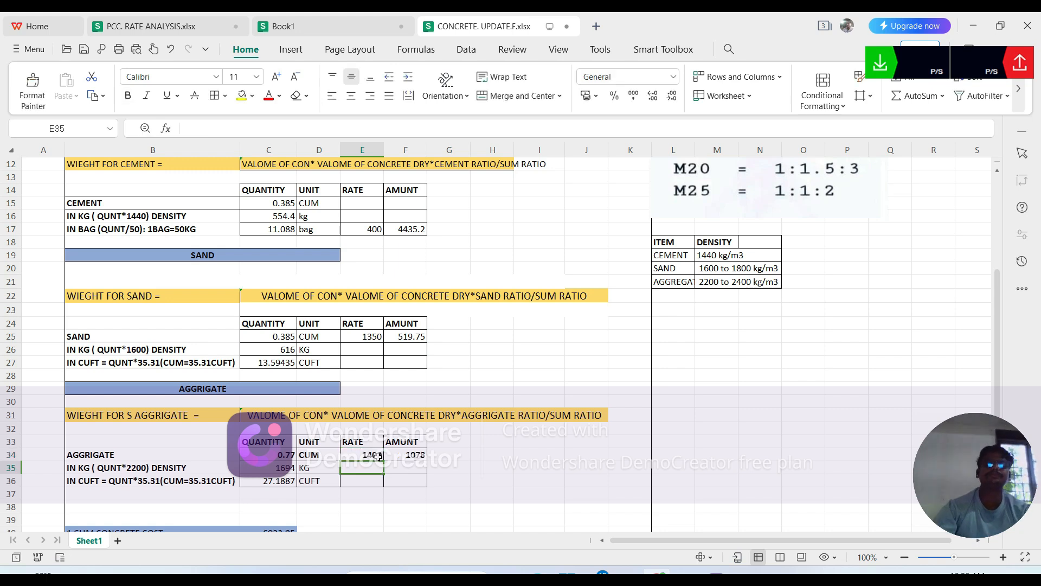
- Replace the aggregate amount in F34 with quantity times rate using the formula =C34*E34
click(405, 459)
key(BackSpace)
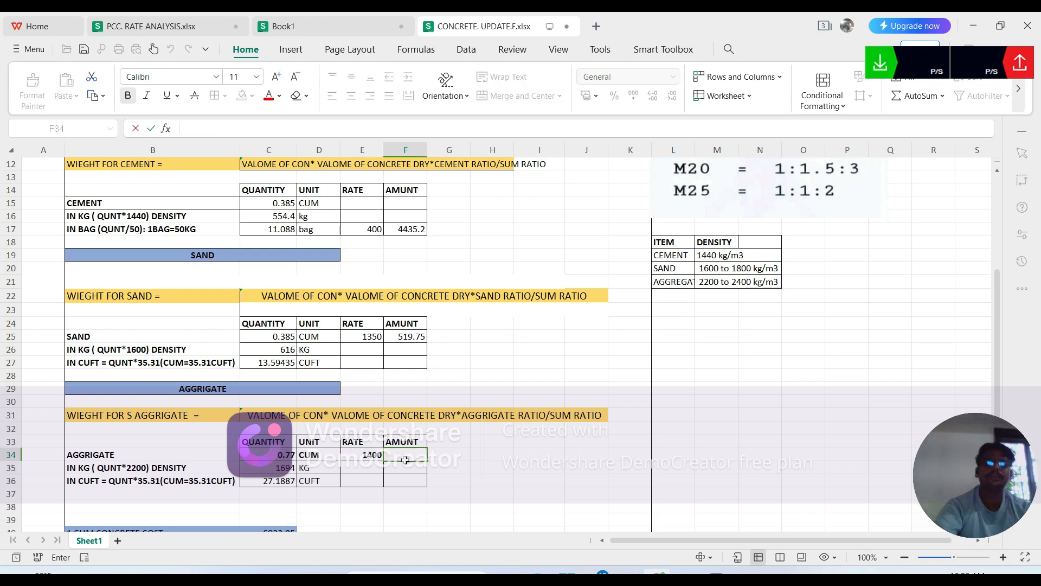
text(=)
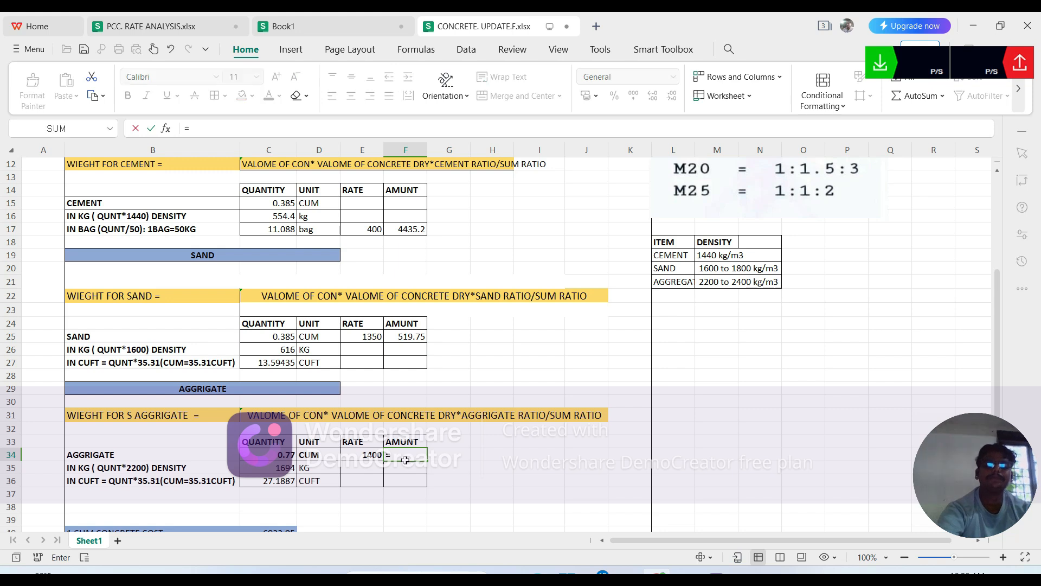
click(283, 455)
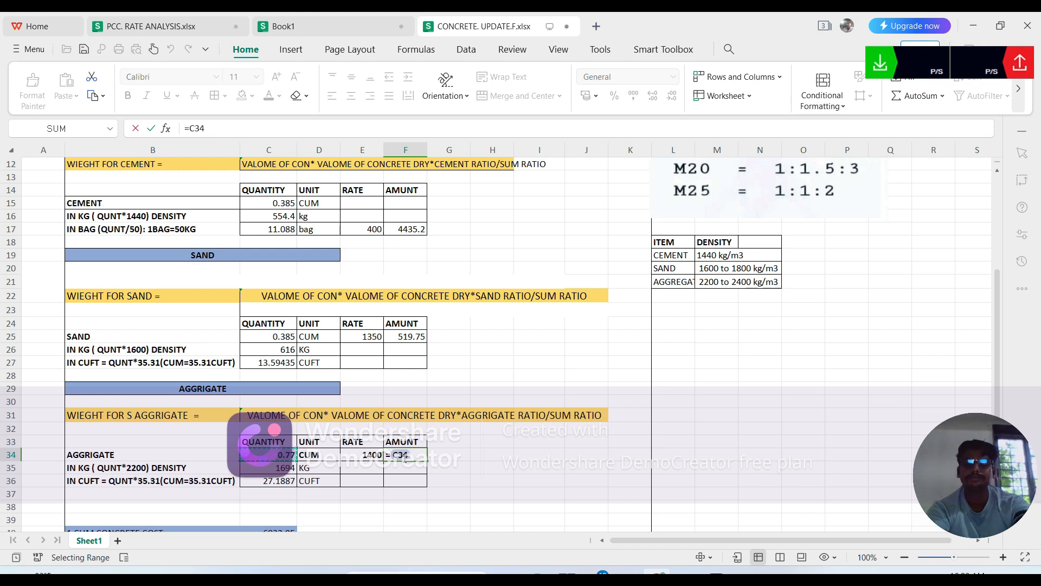
text(*)
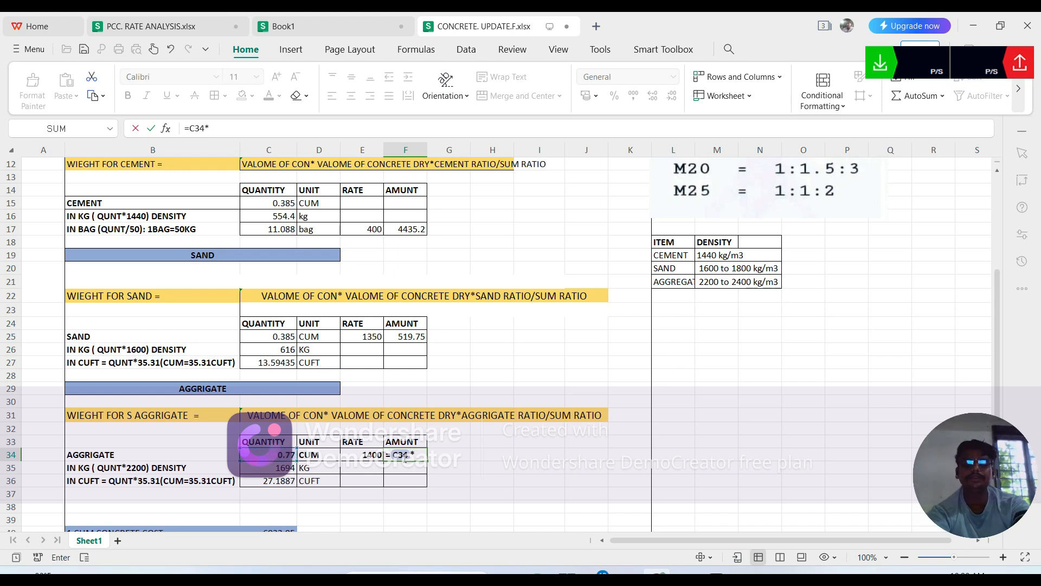
click(372, 456)
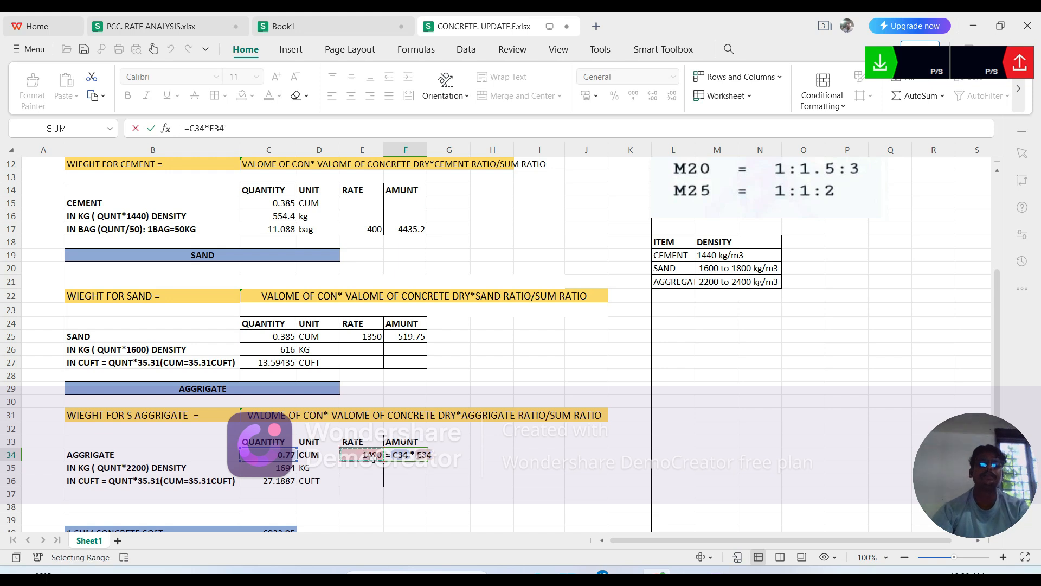
key(Return)
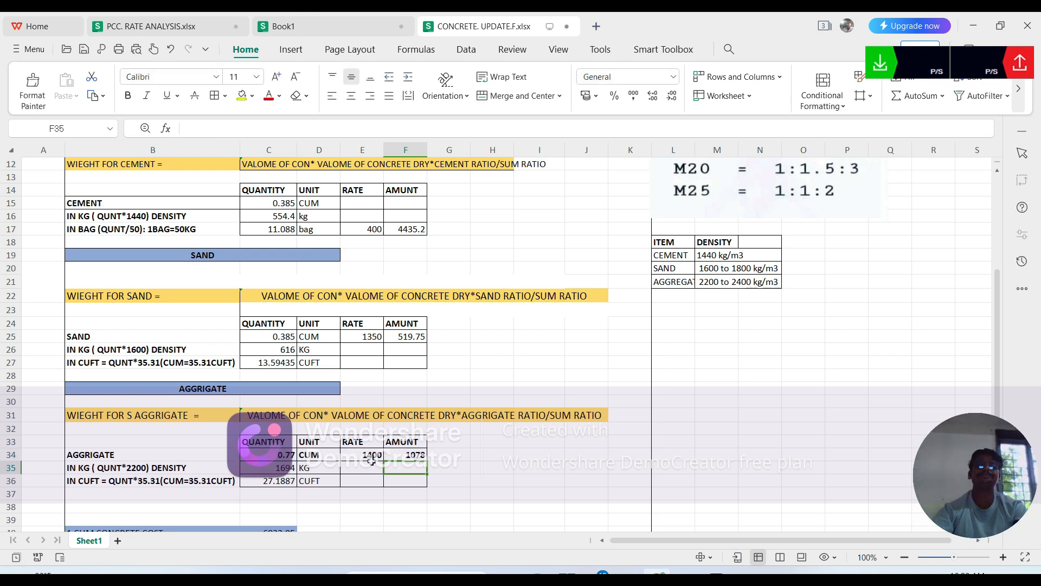
- Clear the 1 CUM concrete cost in C40 and review the cement, sand and aggregate amounts that make it up
scroll(372, 459, down, 3)
click(283, 496)
key(BackSpace)
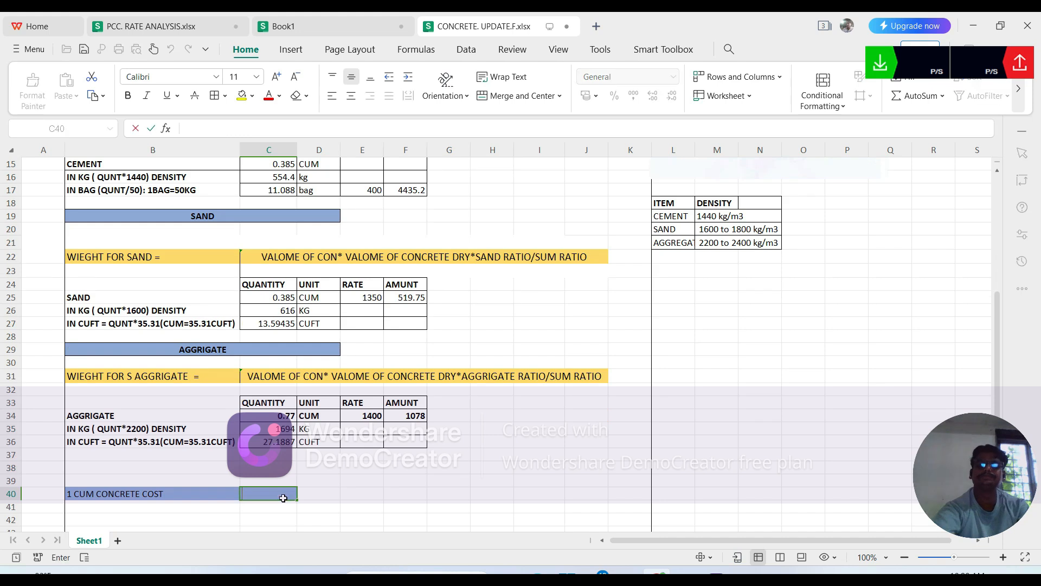
scroll(367, 434, up, 4)
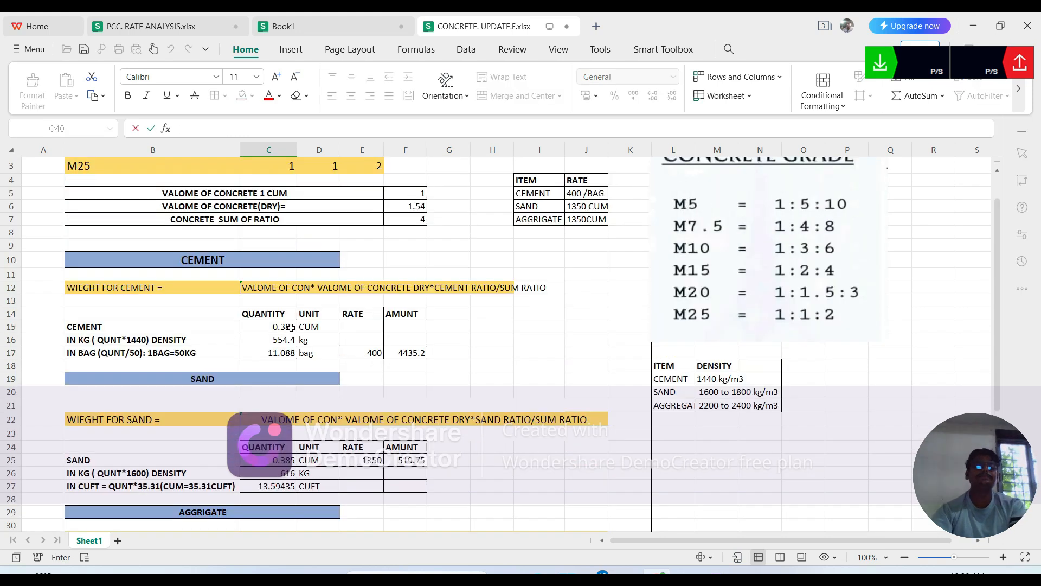
scroll(292, 328, up, 1)
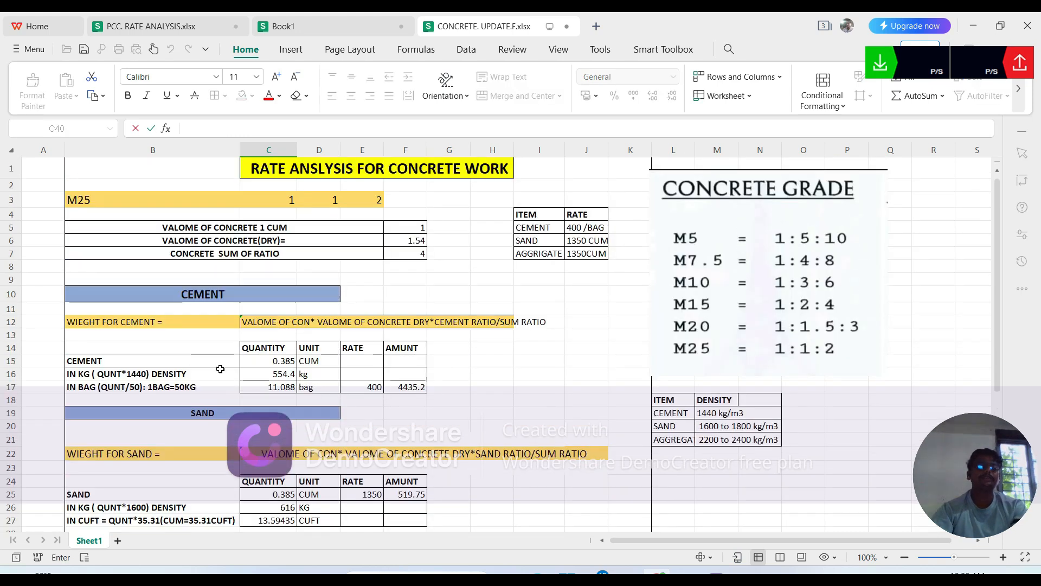
scroll(223, 390, down, 2)
scroll(227, 404, down, 2)
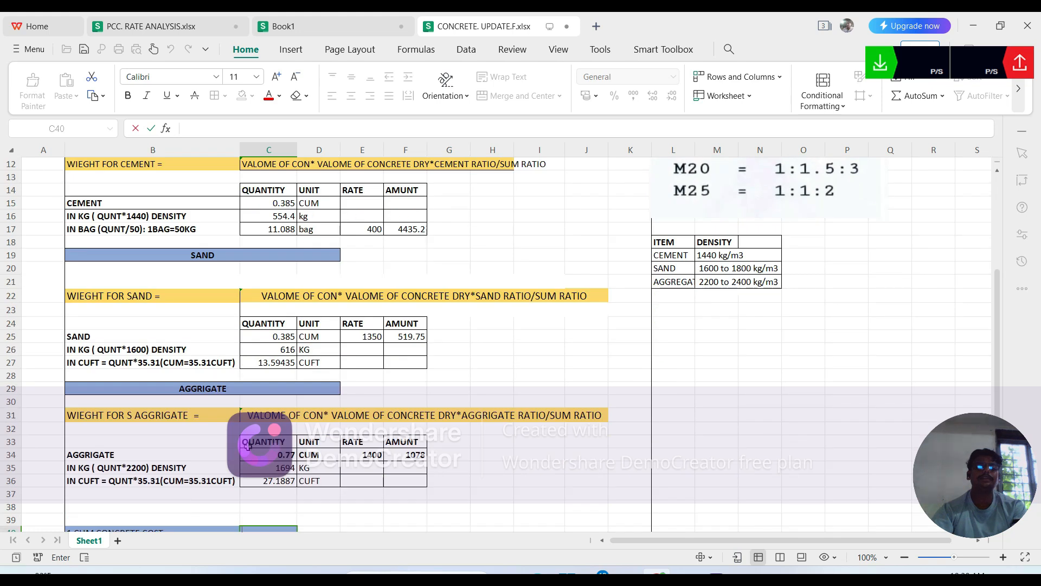
scroll(278, 469, down, 1)
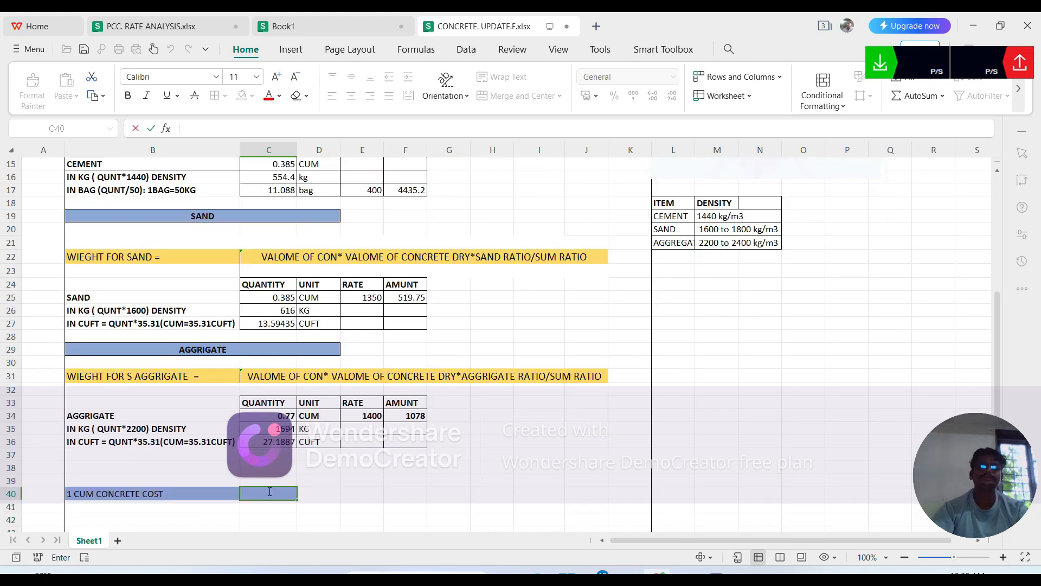
scroll(282, 466, up, 1)
scroll(426, 302, up, 2)
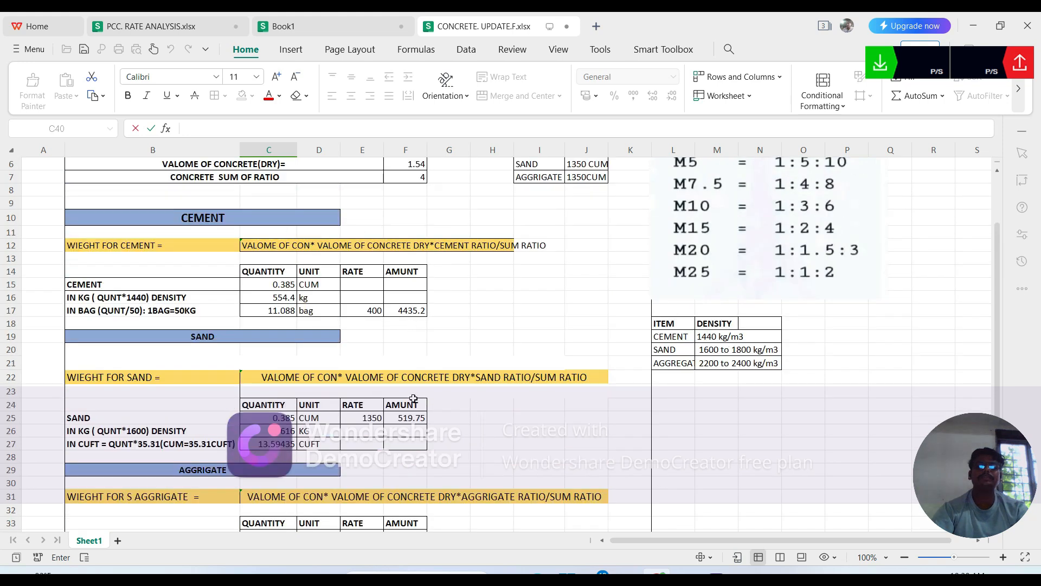
scroll(414, 399, down, 4)
- Calculate the 1 CUM concrete cost in C40 by summing the three material amounts with =F17+F25+F34
text(=)
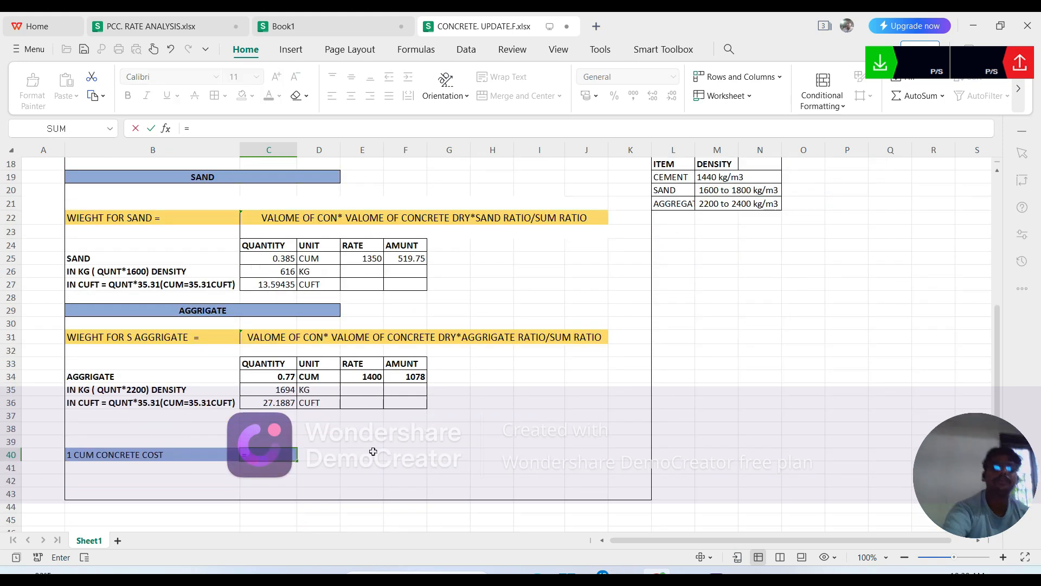
scroll(371, 451, up, 4)
scroll(381, 415, up, 2)
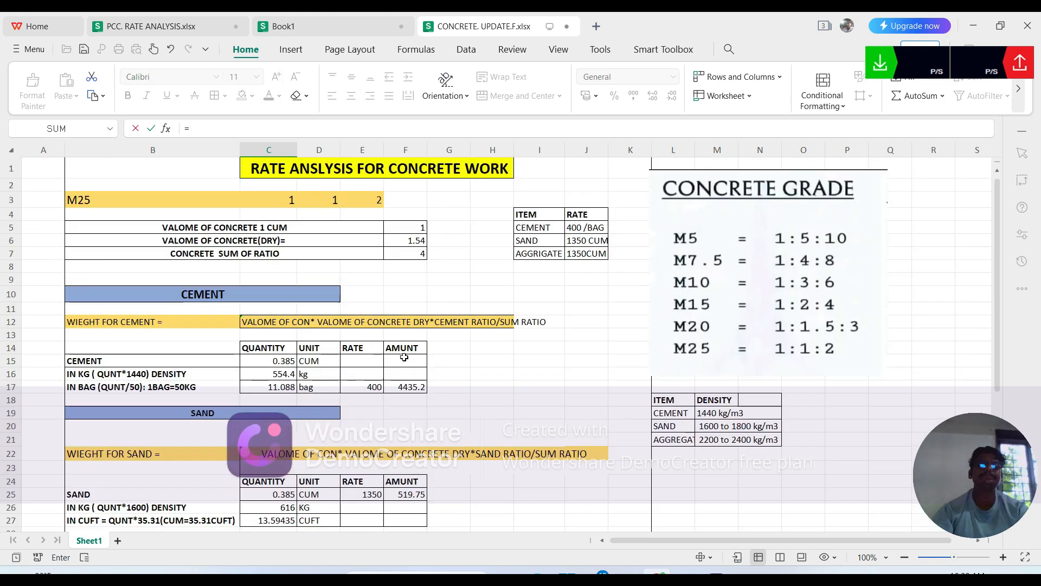
click(408, 387)
scroll(416, 412, down, 2)
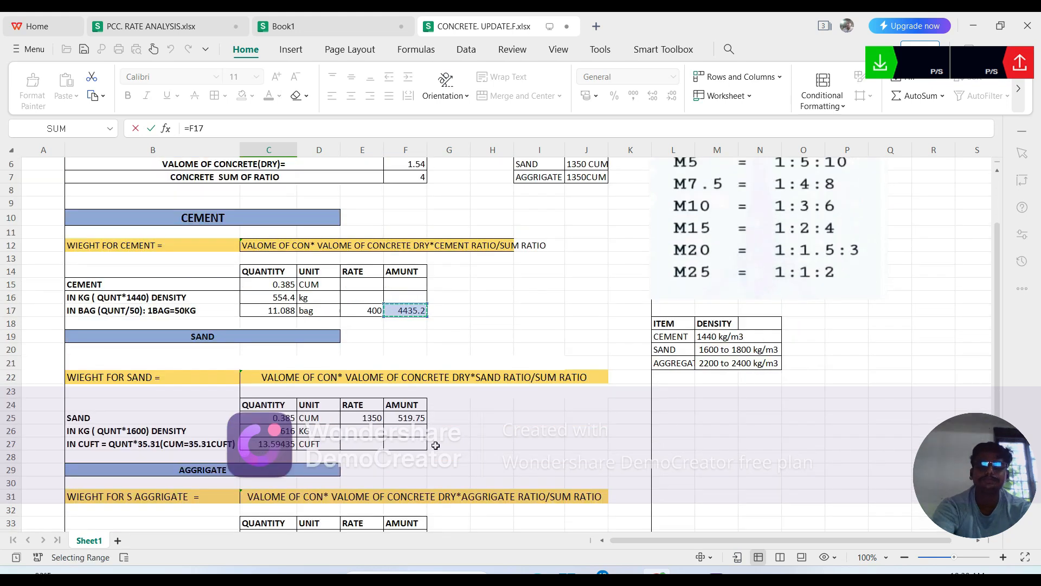
text(+)
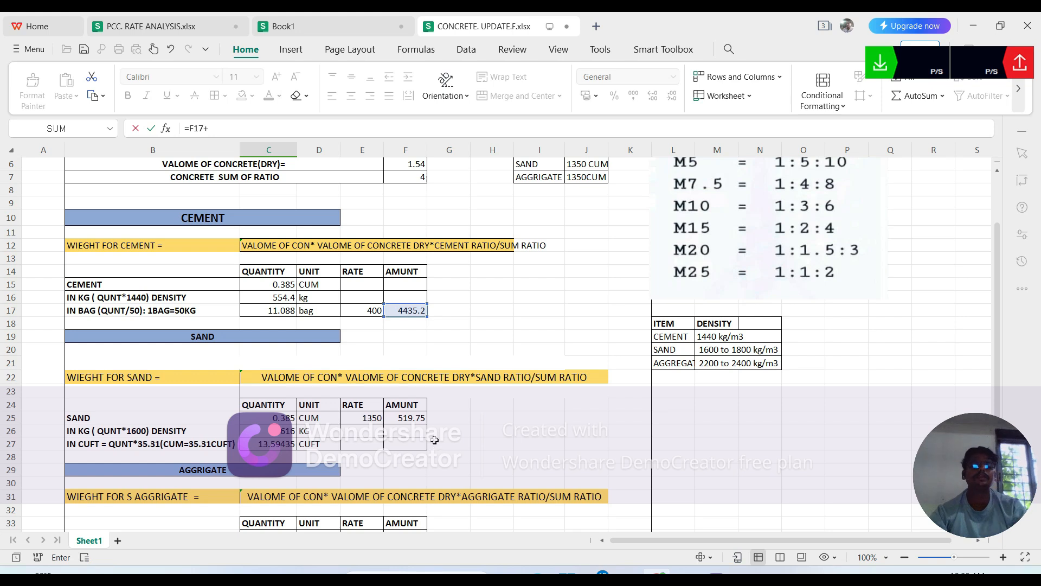
scroll(399, 406, down, 2)
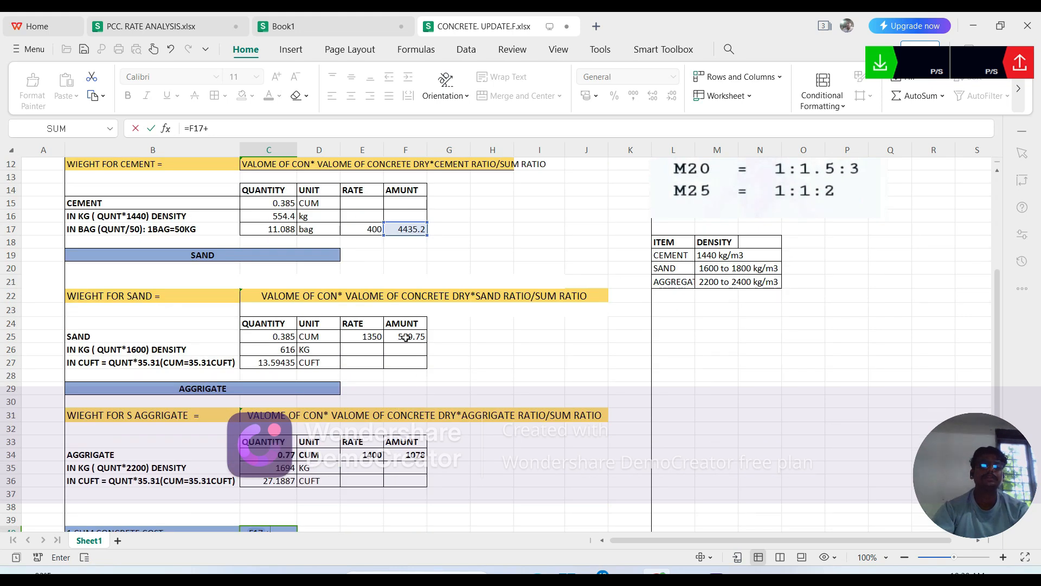
click(405, 338)
scroll(414, 349, down, 2)
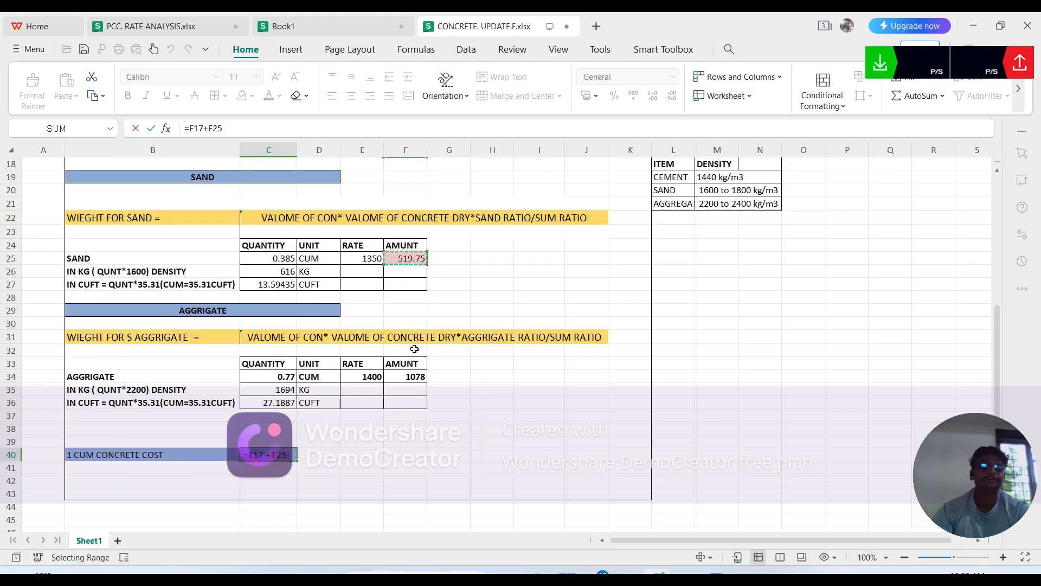
text(+)
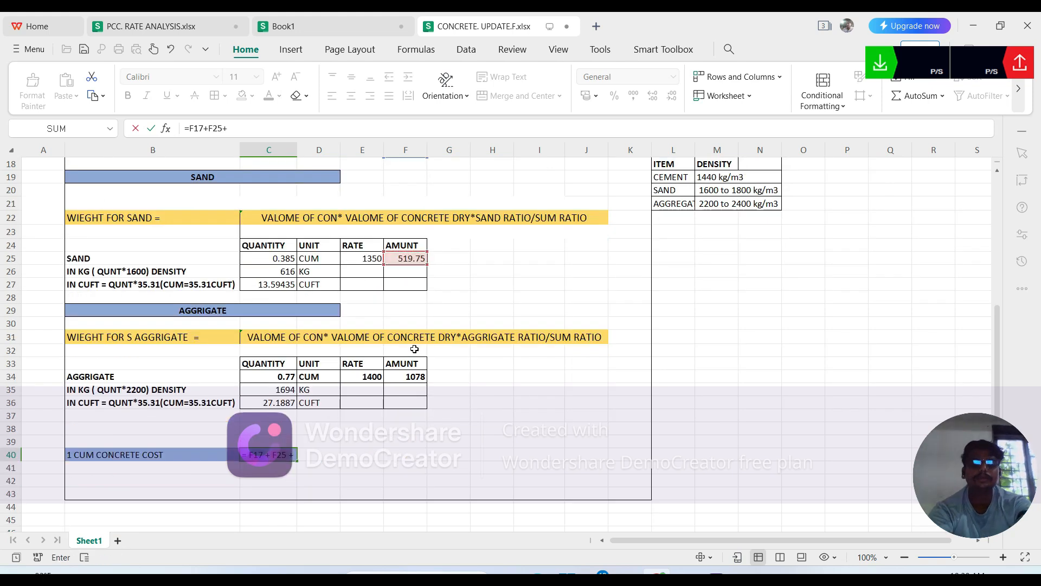
scroll(414, 348, down, 1)
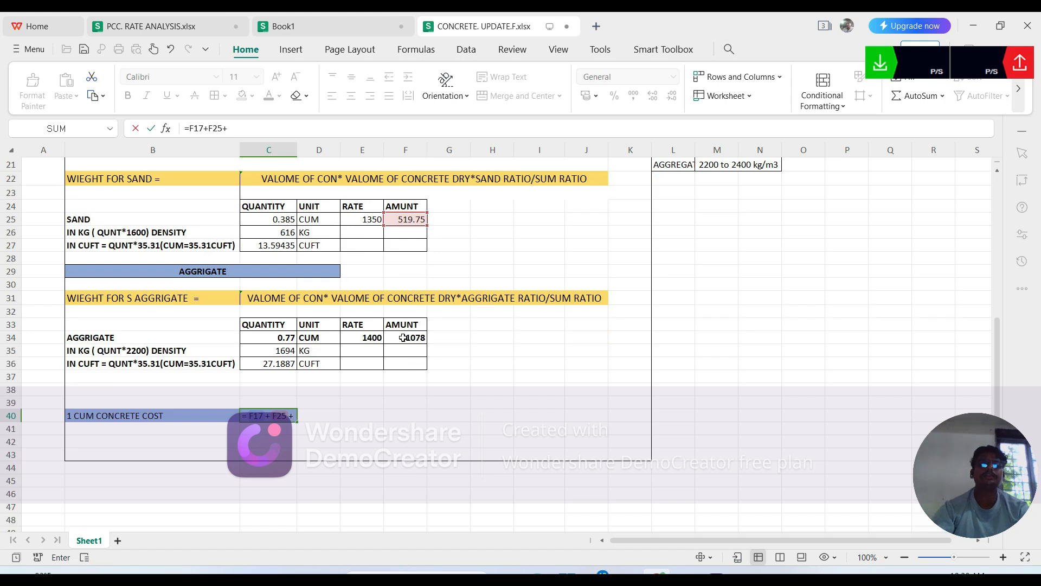
click(404, 338)
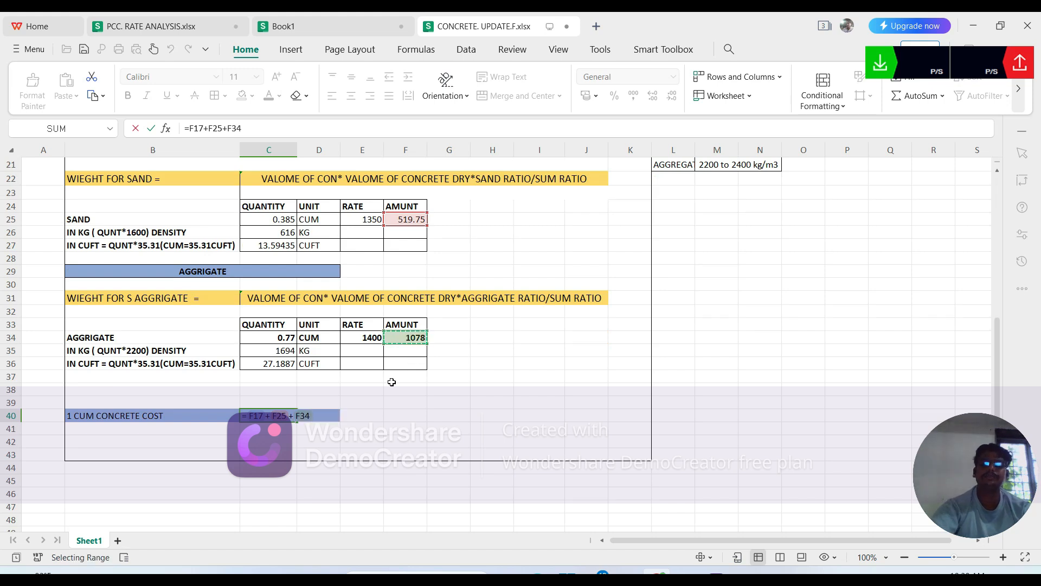
key(Return)
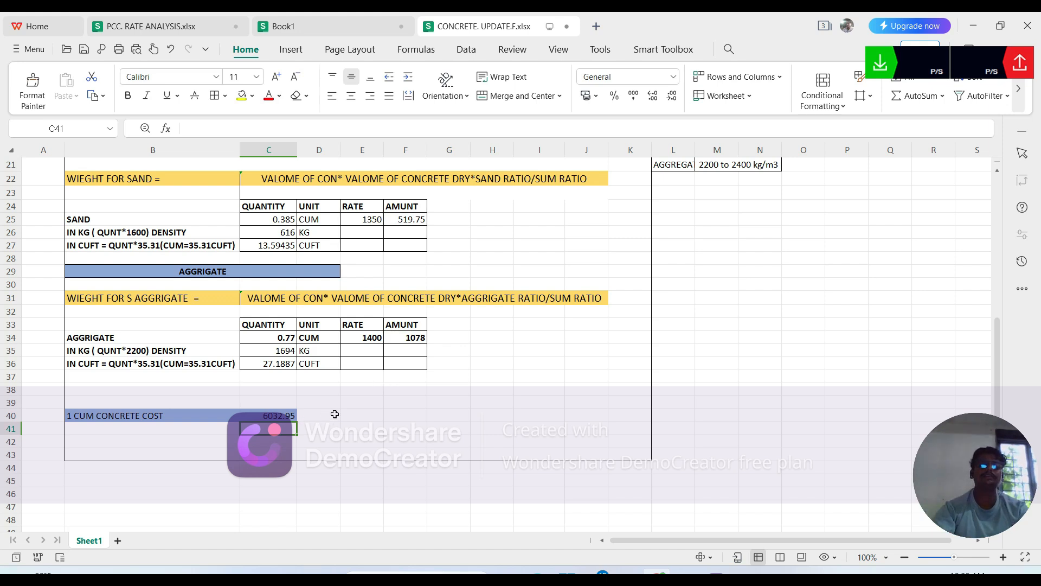
- Review the finished M25 rate analysis, from the mix ratio and item rates through the material tables to the 1 CUM cost
scroll(339, 412, up, 3)
scroll(441, 339, up, 4)
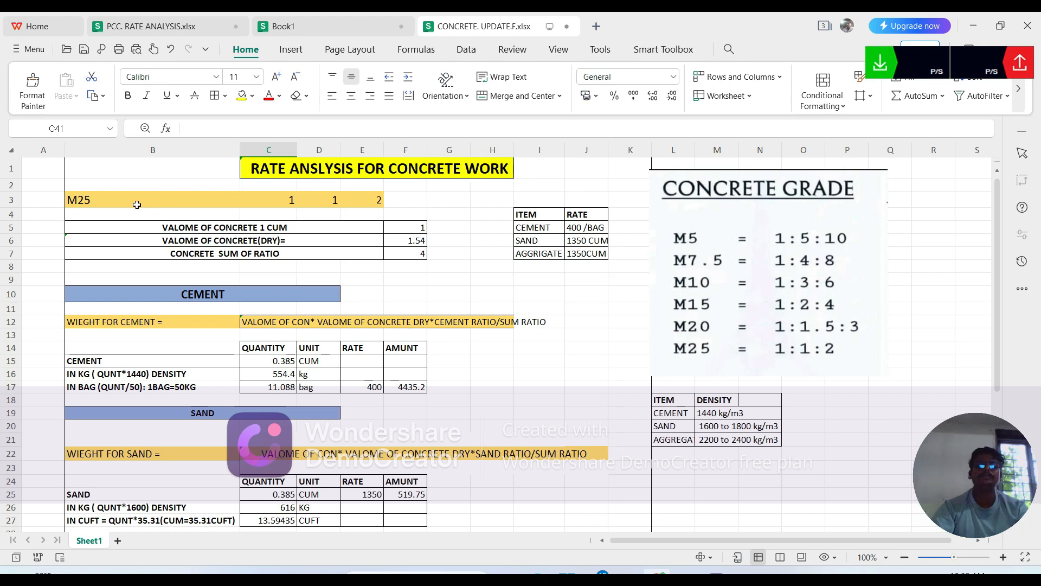
scroll(535, 311, down, 3)
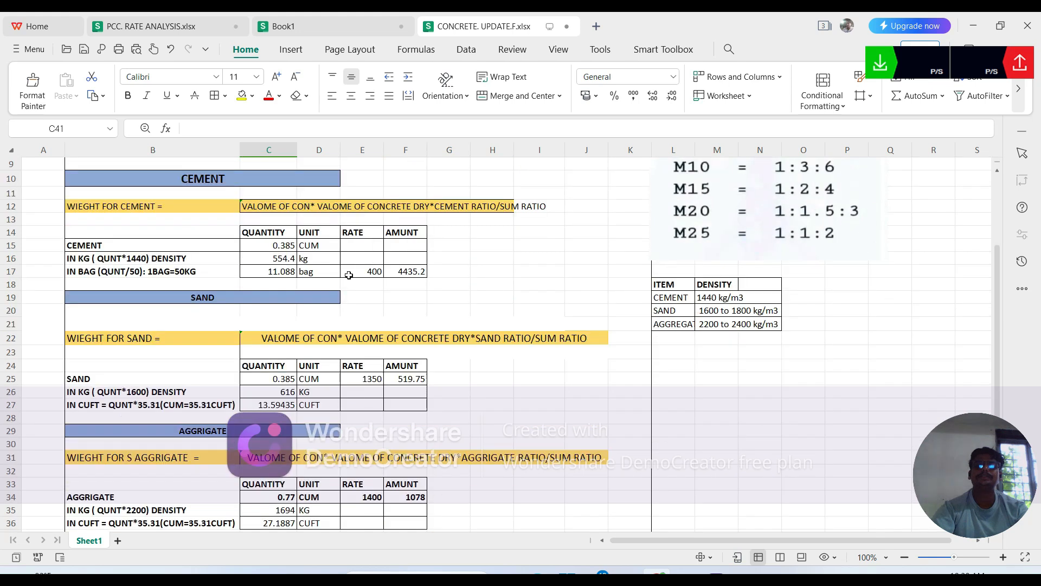
scroll(207, 227, up, 2)
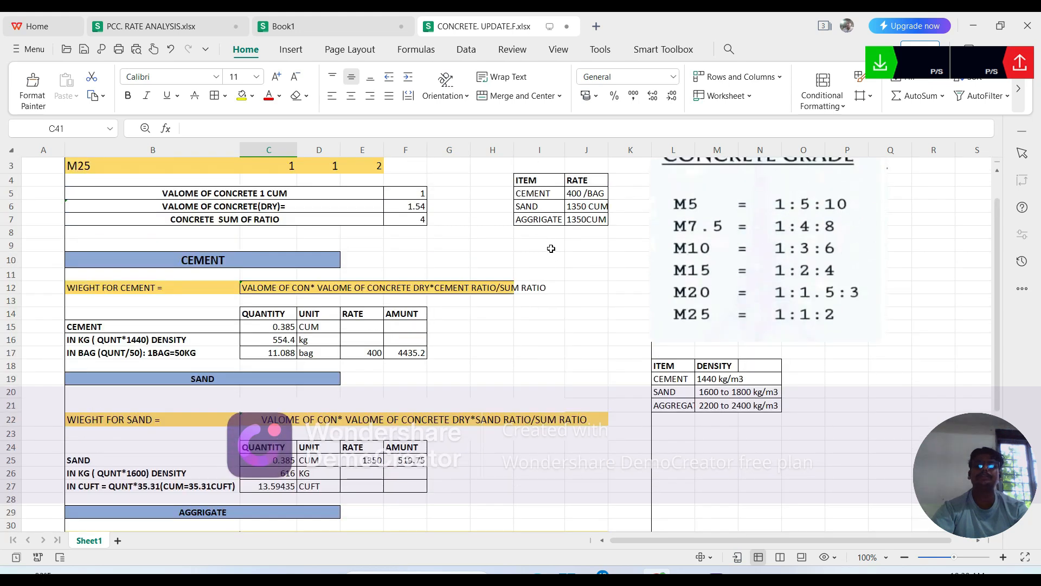
scroll(551, 248, down, 4)
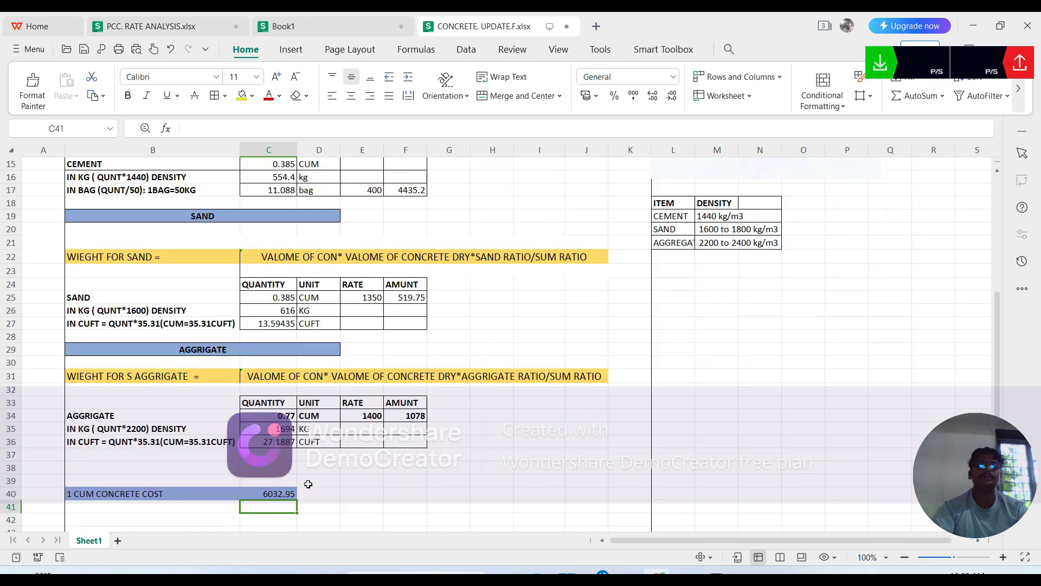
scroll(424, 296, up, 3)
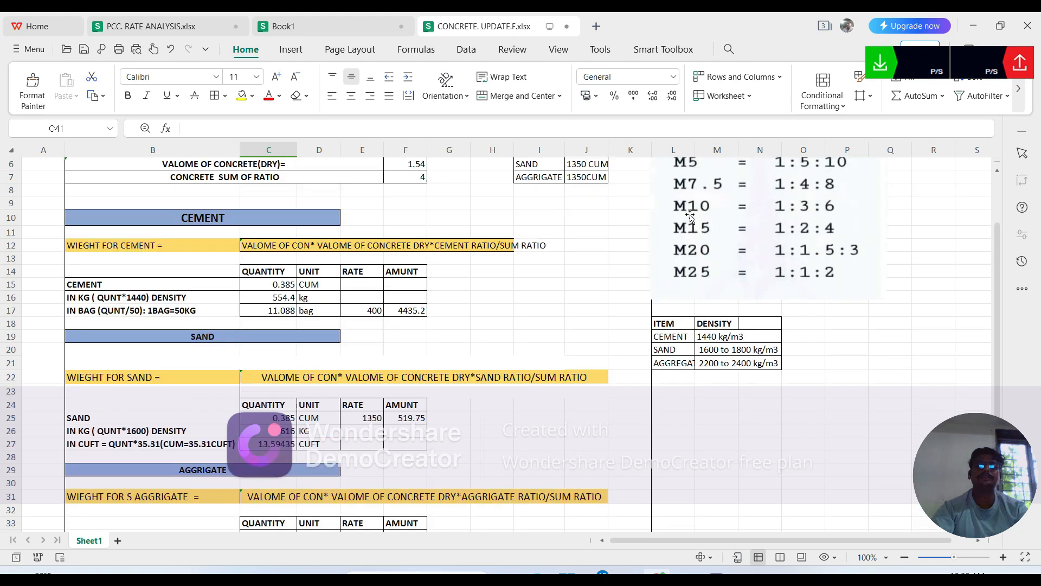
scroll(487, 288, up, 2)
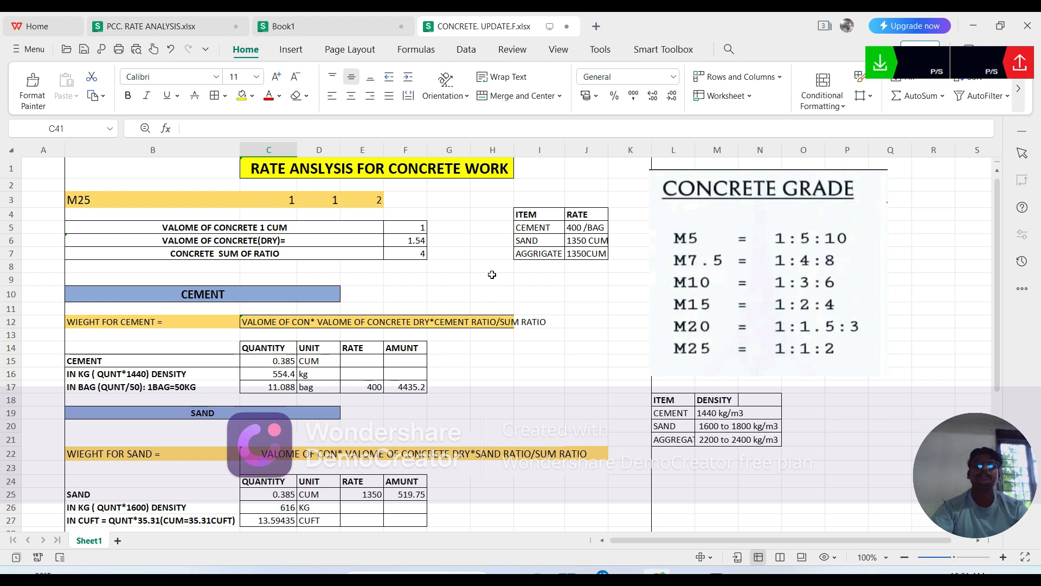
scroll(483, 321, down, 2)
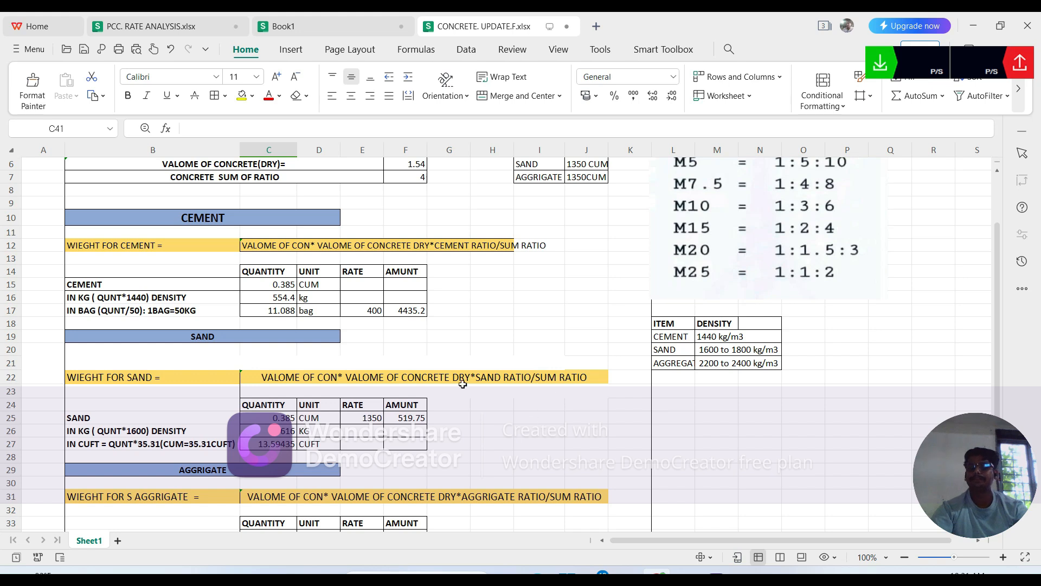
scroll(433, 299, up, 2)
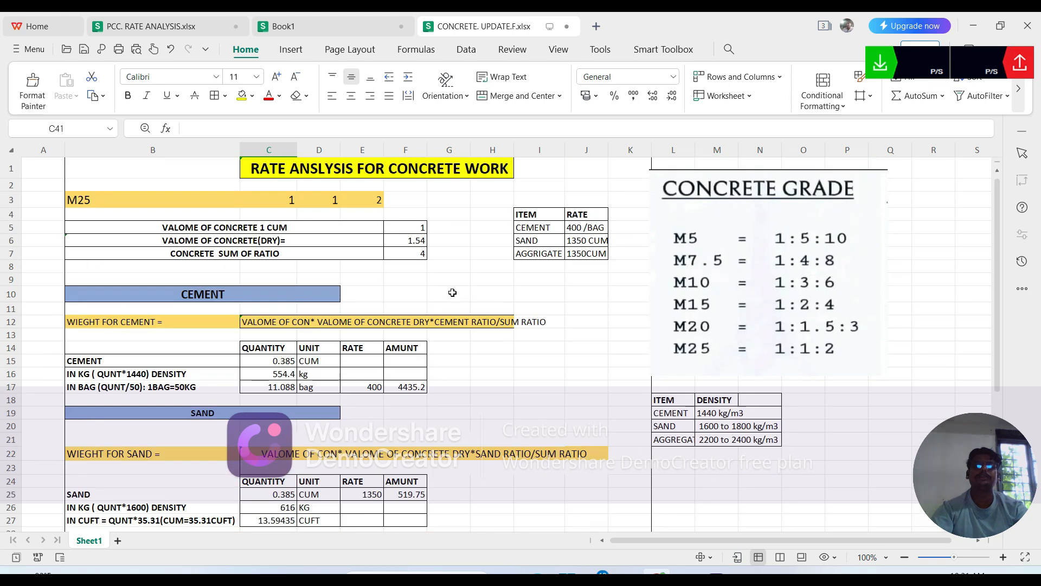